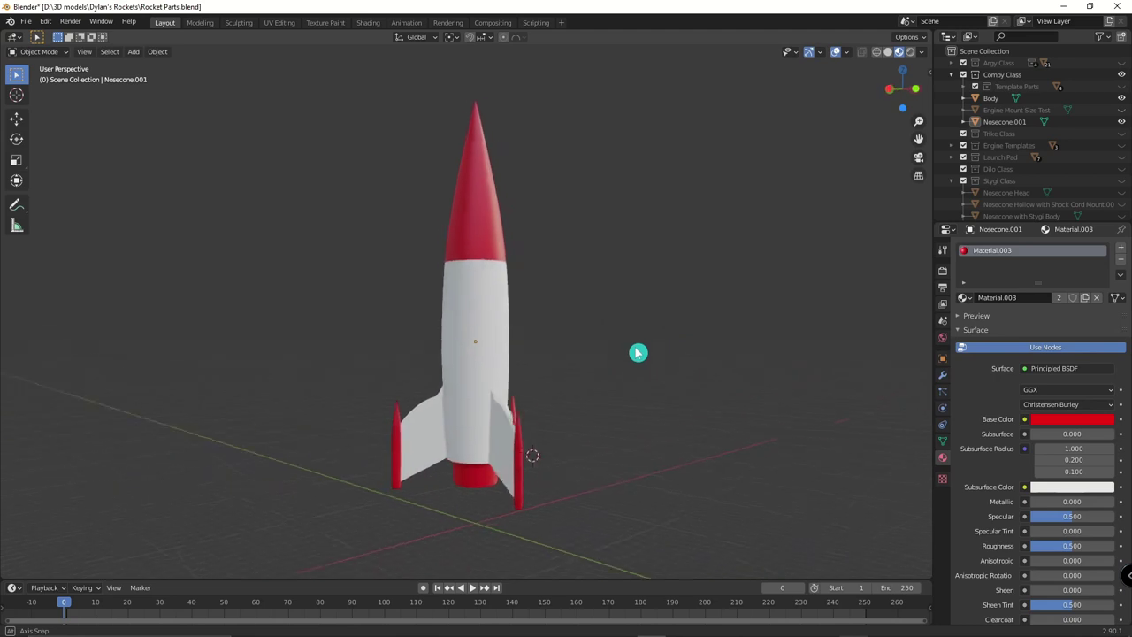
- Examine the complete rocket from several sides, including the nose cone, fins and tail section
scroll(619, 354, "up", 2)
mouse_move(574, 354)
middle_mouse_down()
mouse_move(637, 328)
mouse_move(684, 328)
mouse_move(743, 298)
mouse_move(779, 299)
mouse_move(654, 357)
mouse_move(585, 350)
middle_mouse_up()
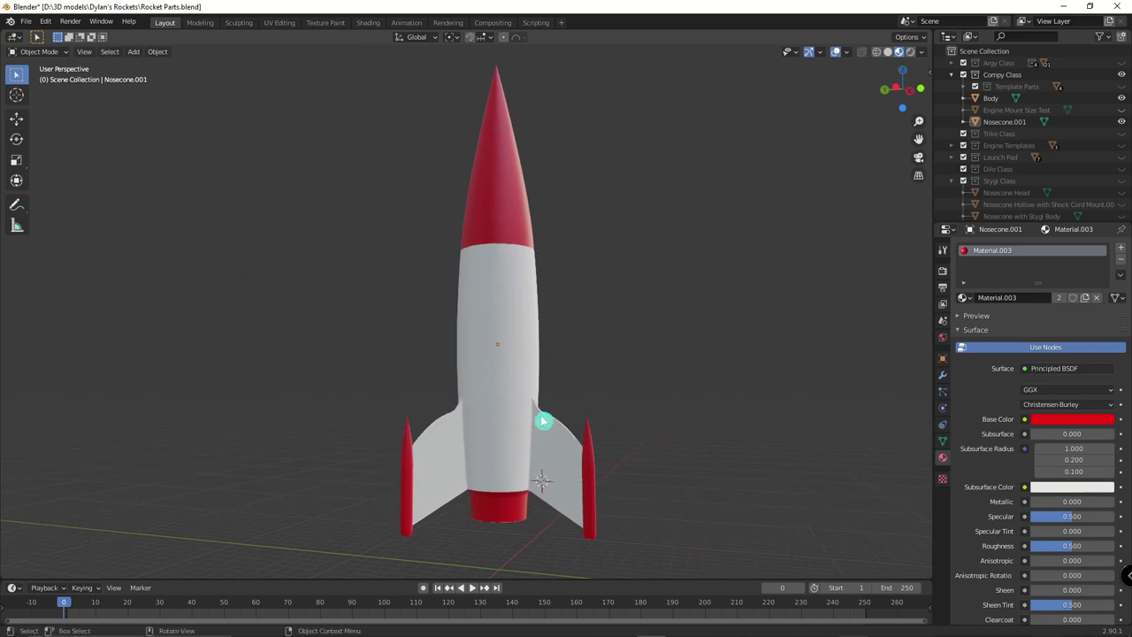
middle_click_drag(544, 421, 583, 410)
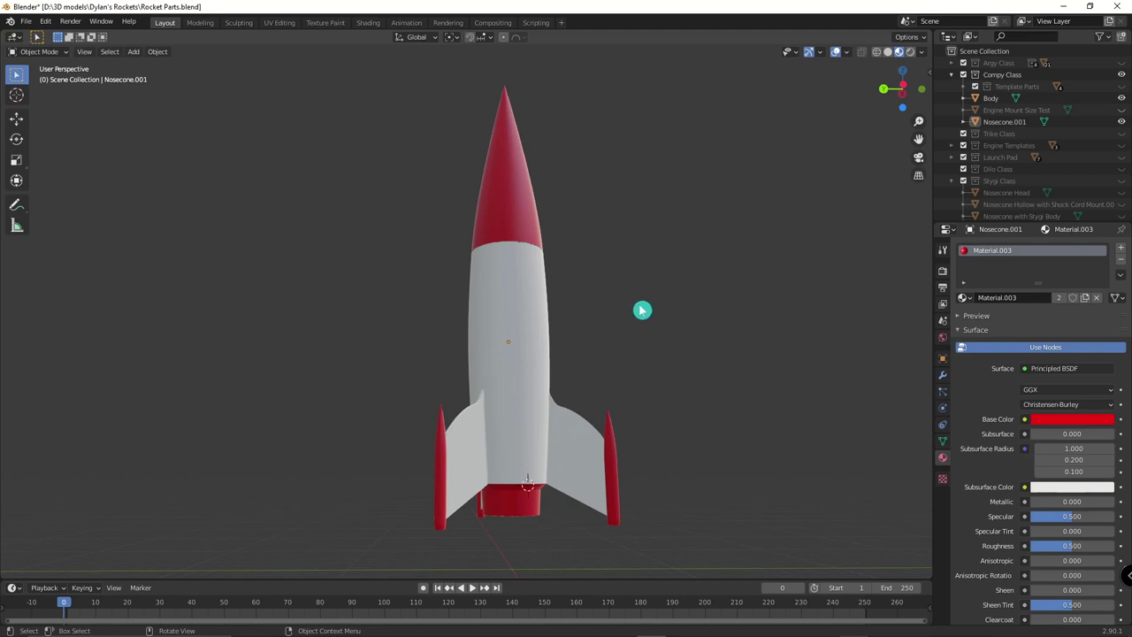
mouse_move(659, 368)
middle_mouse_down()
mouse_move(604, 374)
mouse_move(642, 377)
middle_mouse_up()
middle_click_drag(442, 334, 571, 327)
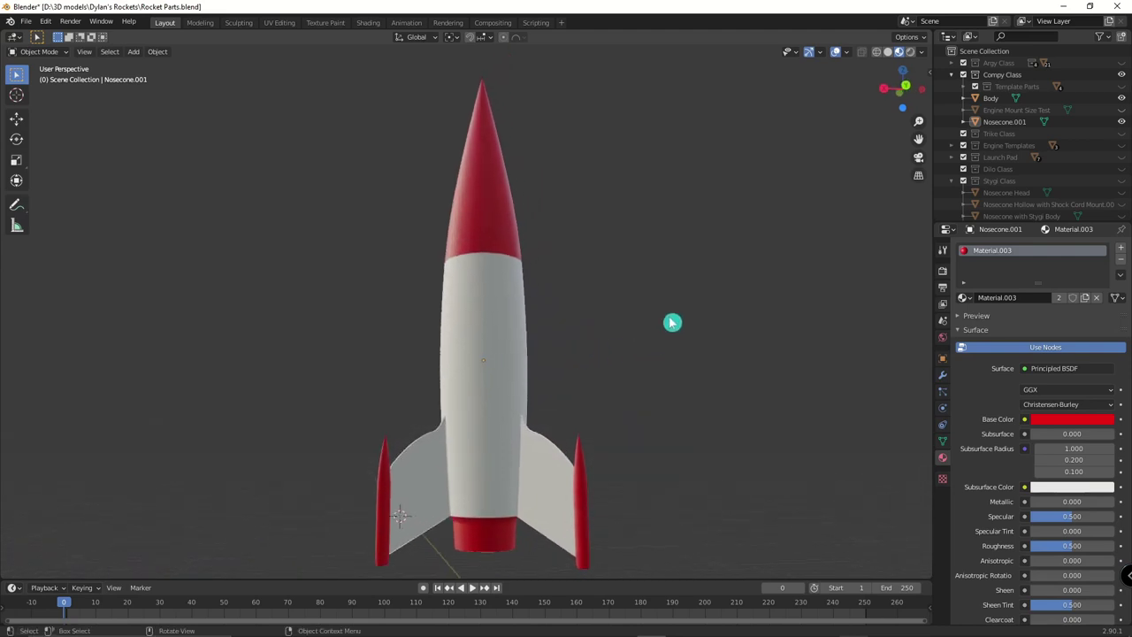
left_click(498, 243)
middle_click_drag(609, 311, 580, 355)
scroll(646, 382, "up", 2)
middle_click_drag(639, 380, 556, 374, "shift")
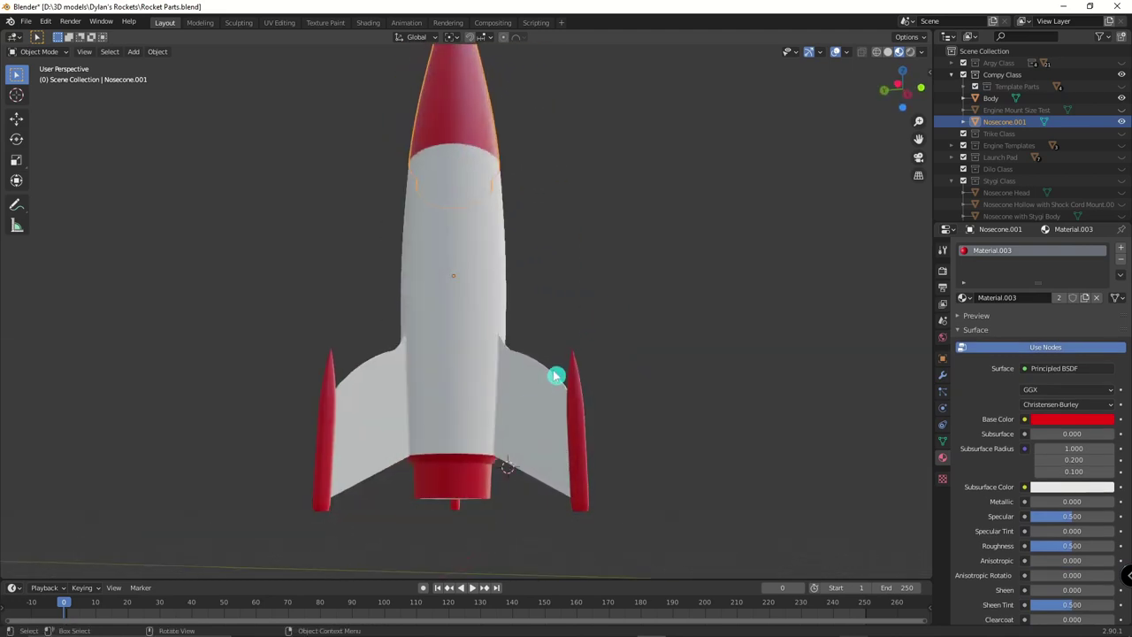
- Select the rocket body and examine its hull, fins and engine section from different angles
left_click(473, 387)
scroll(477, 362, "up", 1)
scroll(486, 346, "down", 1)
scroll(486, 346, "up", 1)
middle_click_drag(481, 339, 539, 247, "shift")
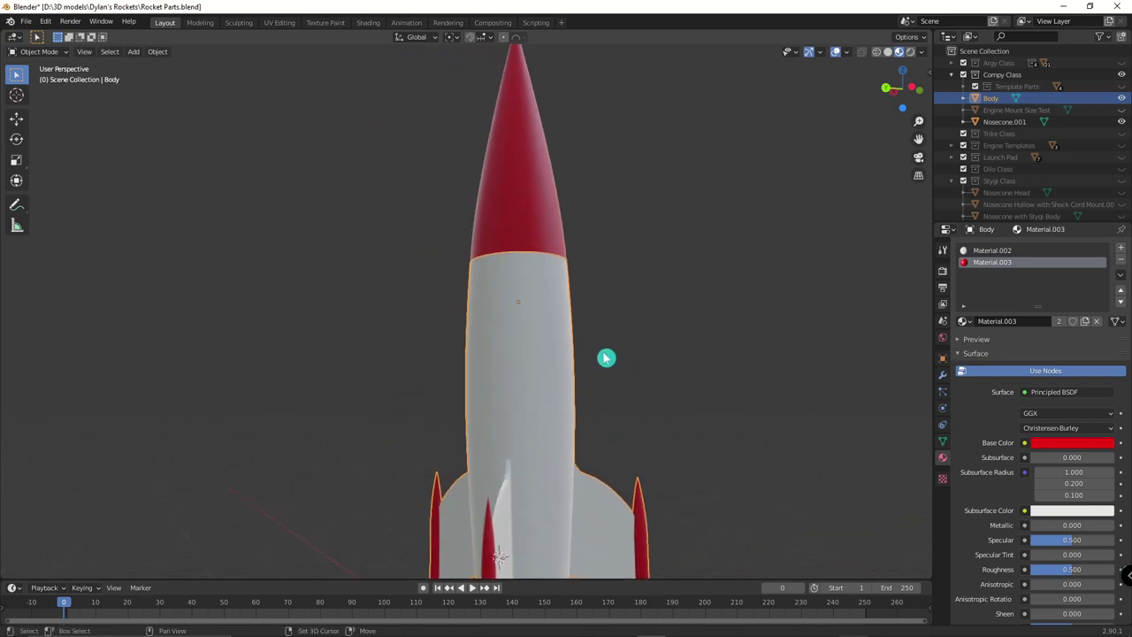
scroll(606, 358, "down", 3)
middle_click_drag(604, 374, 521, 340)
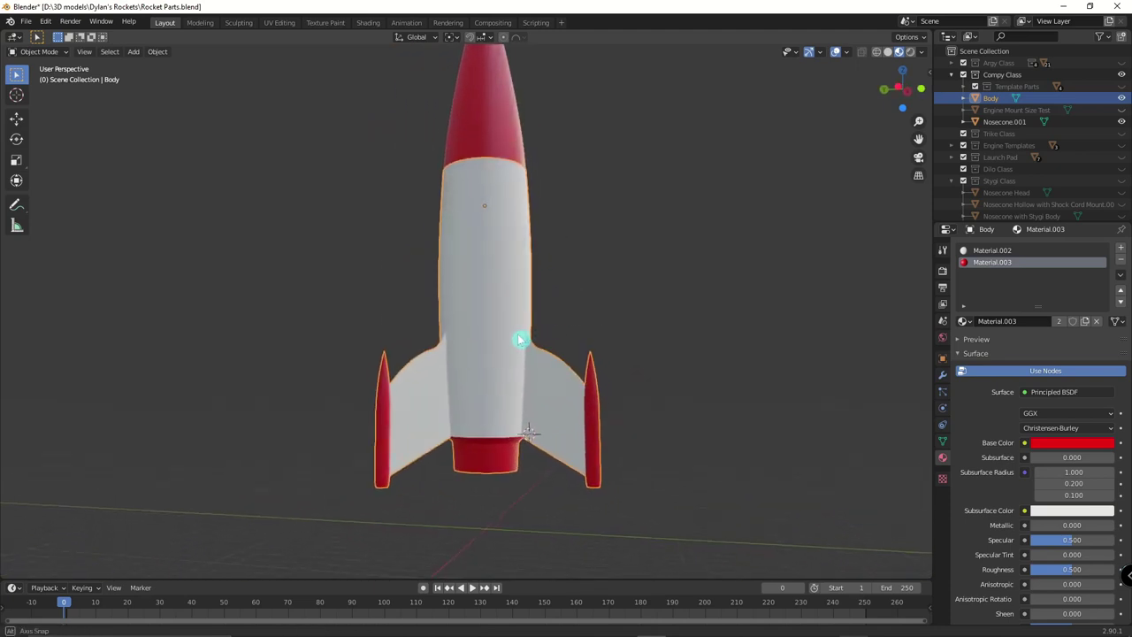
middle_click_drag(495, 279, 512, 366)
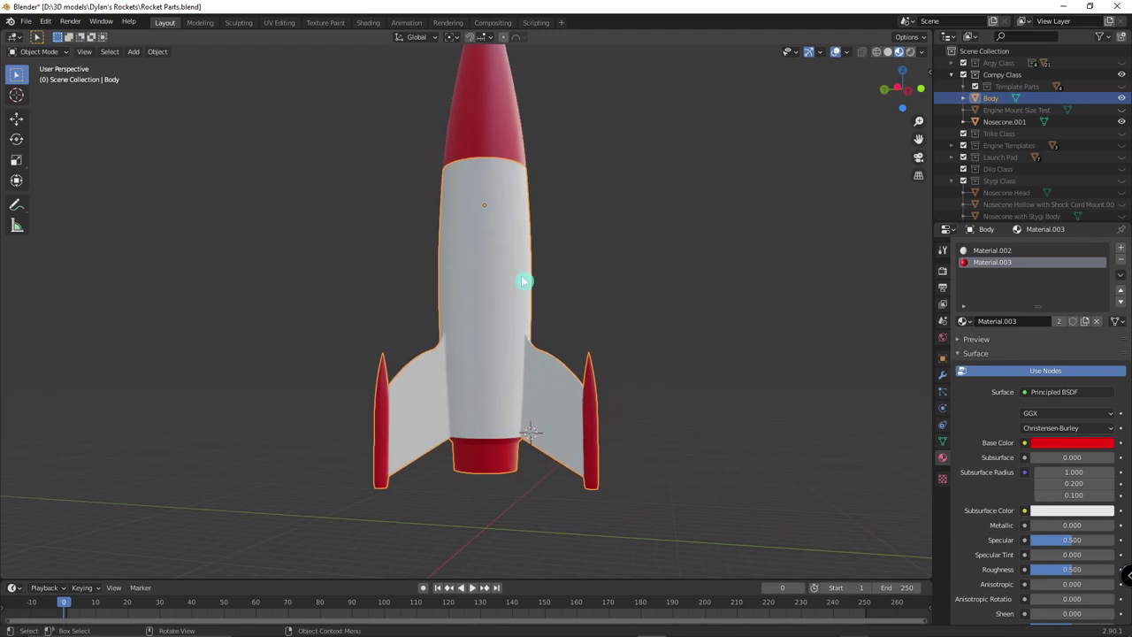
scroll(575, 374, "up", 1)
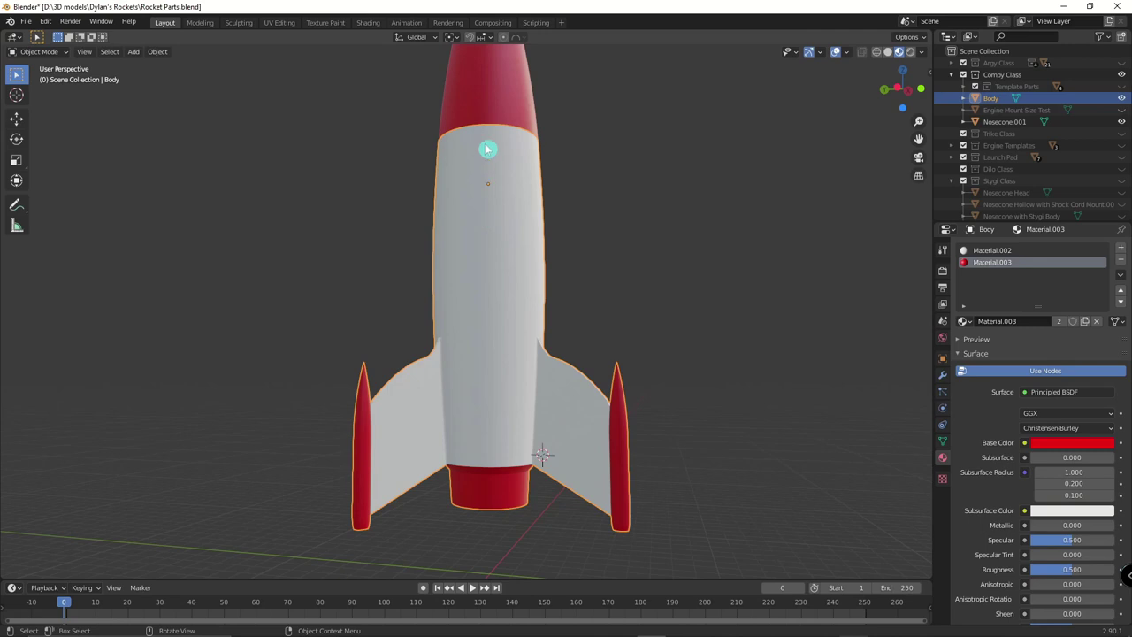
middle_click_drag(478, 303, 679, 283)
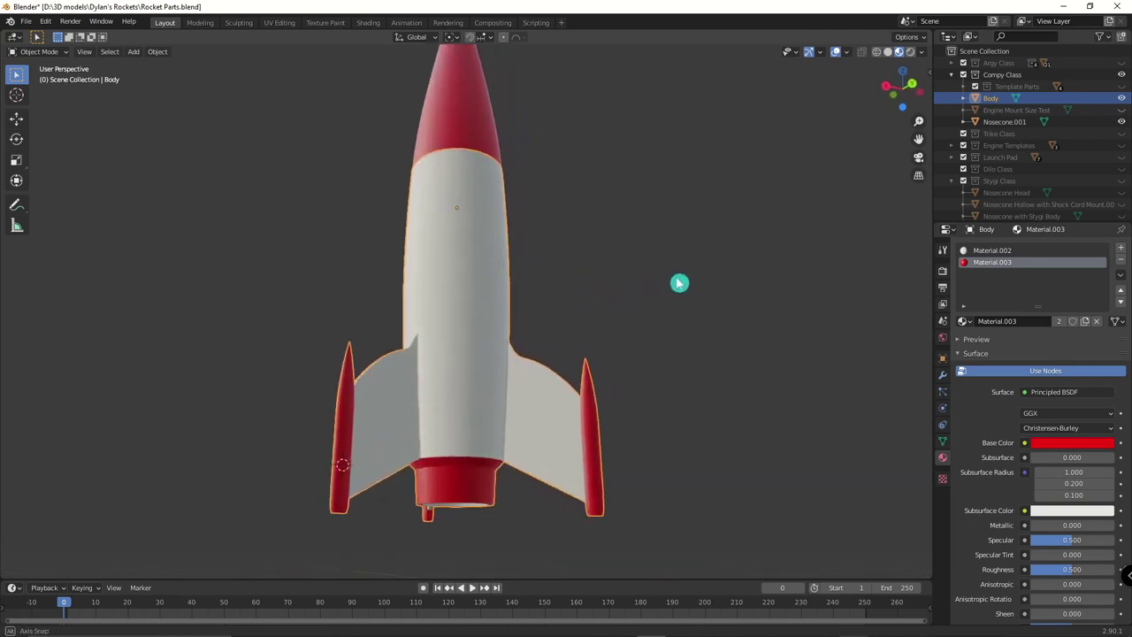
middle_click_drag(472, 321, 597, 278)
- Move the nose cone straight up along the Z axis by about 68.5 mm, clear of the body
left_click(581, 203)
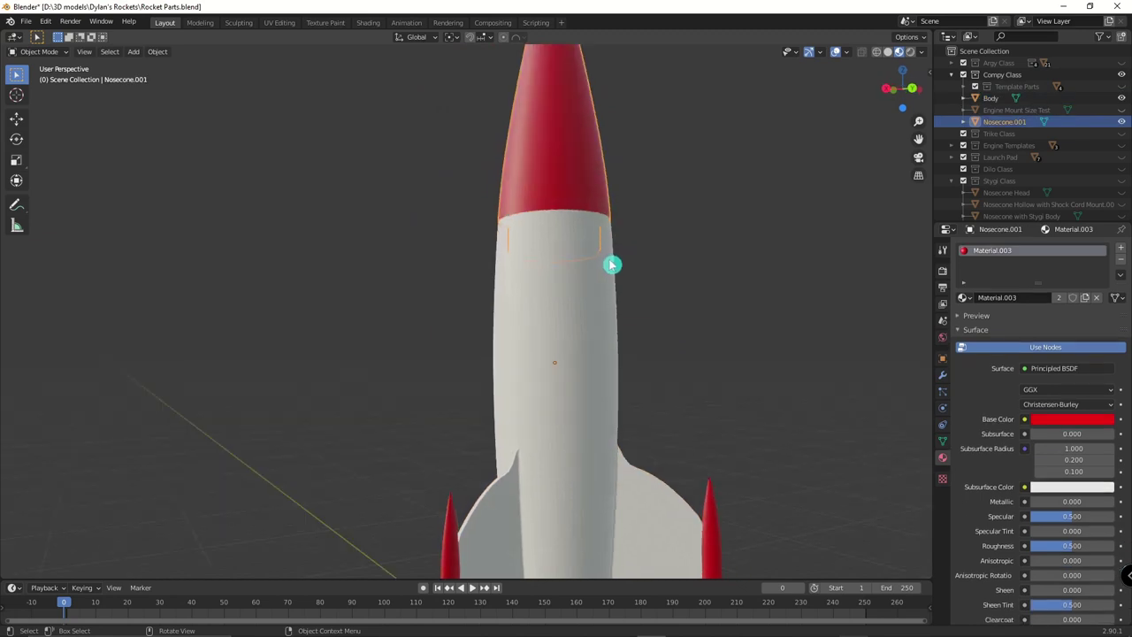
key("KP_1")
scroll(508, 263, "down", 6)
key("g")
key("z")
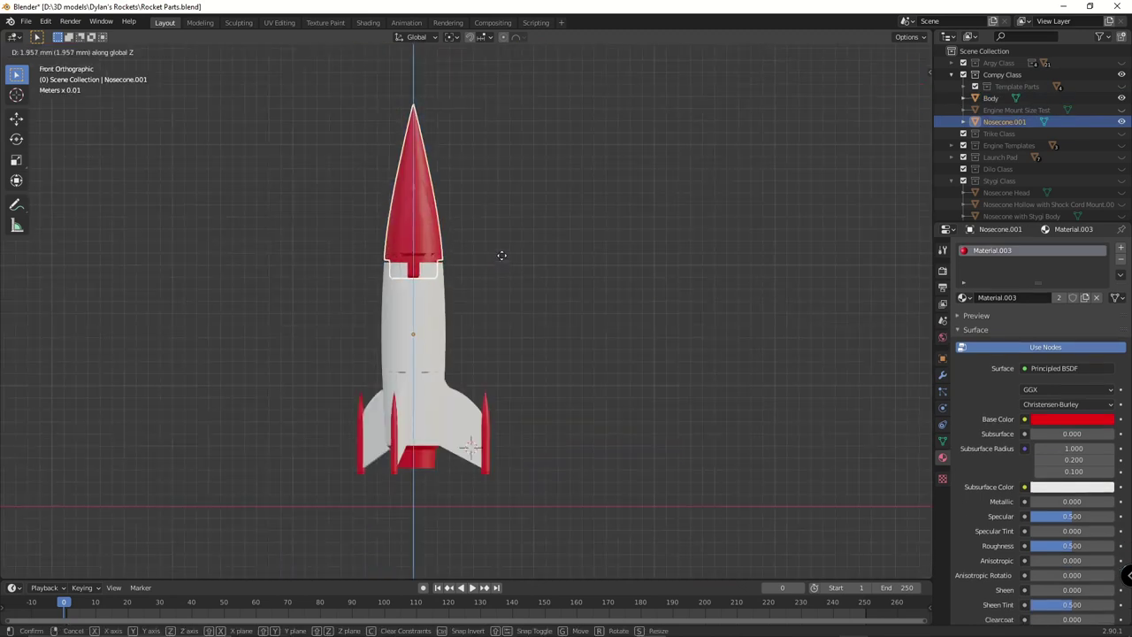
left_click(495, 182)
- Examine the hollow body interior through the tail opening, then the outer body and the separated nose cone's shoulder
scroll(634, 286, "up", 3)
middle_click_drag(634, 286, 533, 300)
mouse_move(516, 260)
middle_mouse_down()
mouse_move(607, 278)
mouse_move(513, 282)
middle_mouse_up()
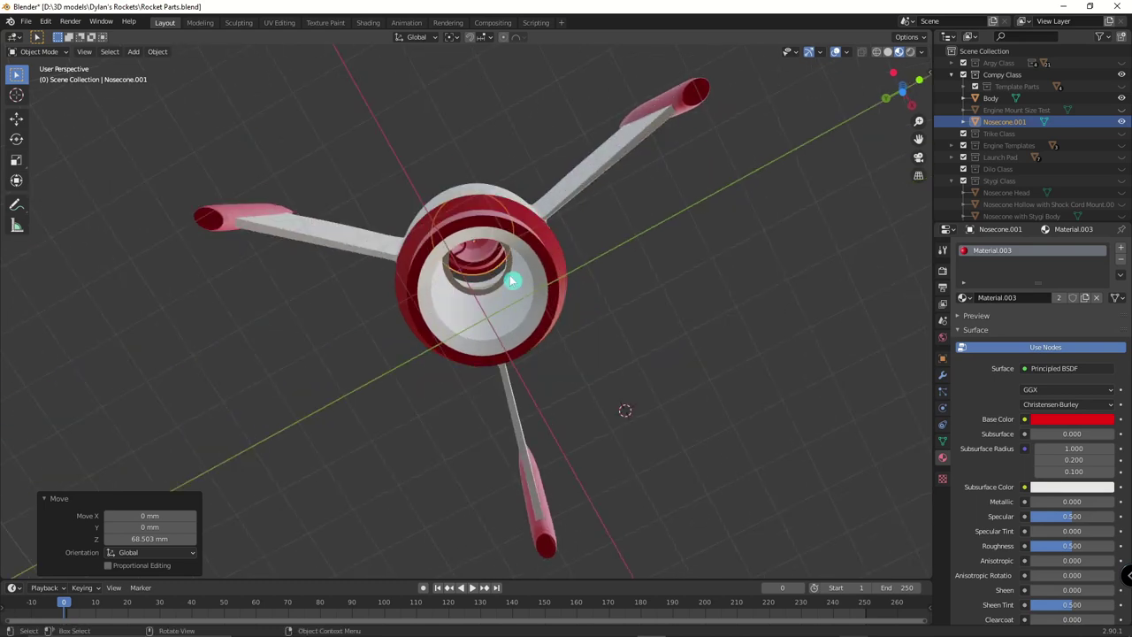
scroll(488, 296, "up", 1)
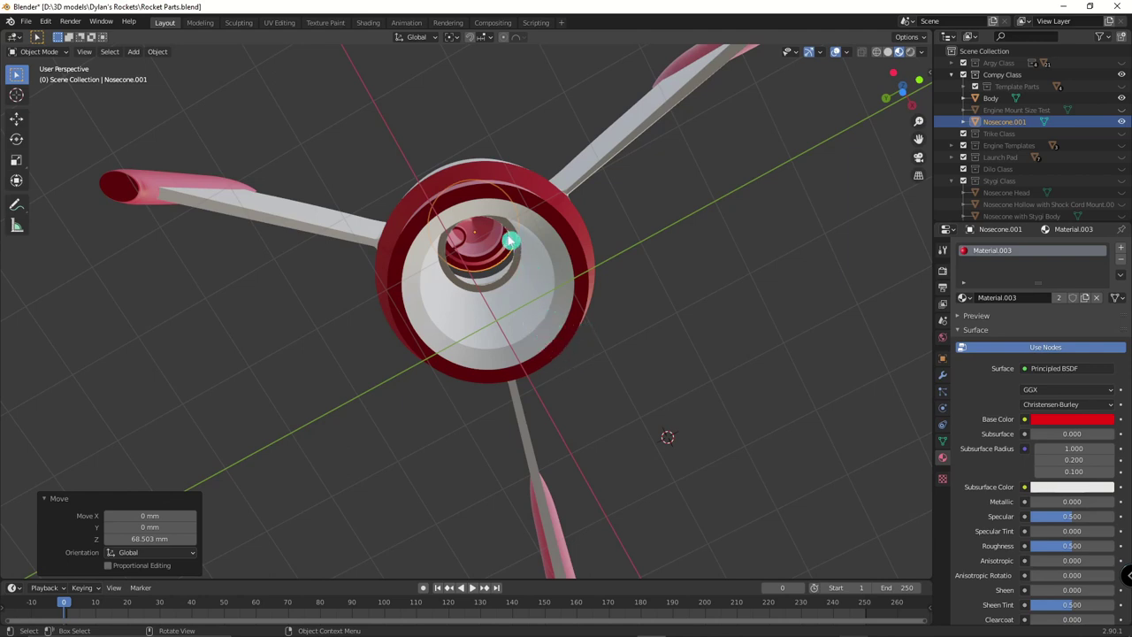
mouse_move(574, 361)
middle_mouse_down()
mouse_move(563, 359)
mouse_move(578, 421)
mouse_move(598, 449)
mouse_move(563, 376)
middle_mouse_up()
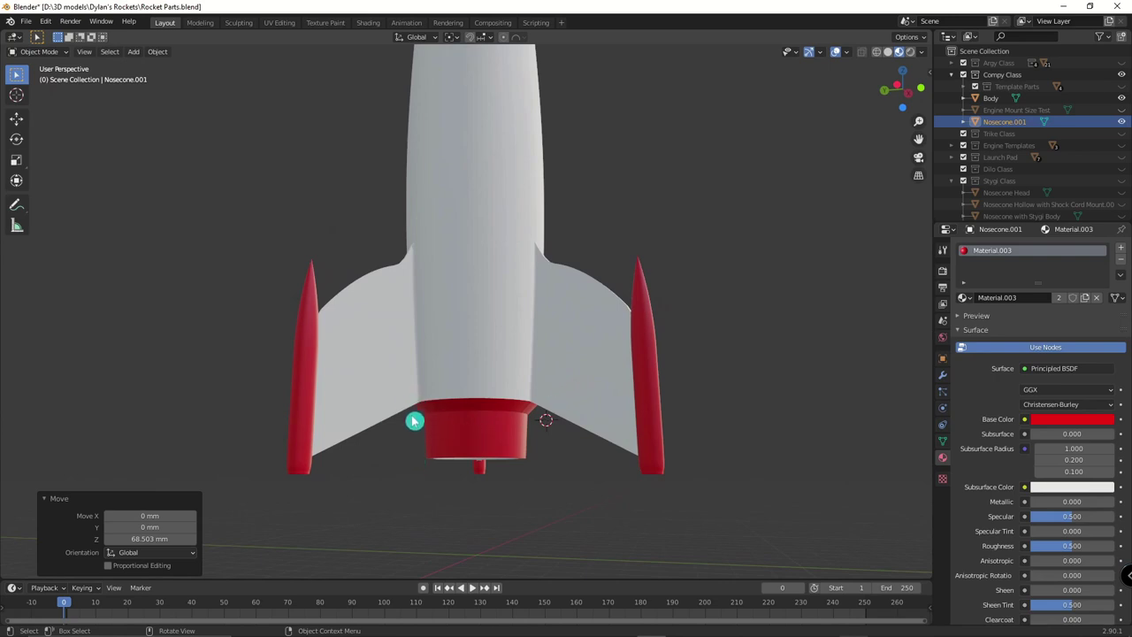
middle_click_drag(518, 484, 430, 361)
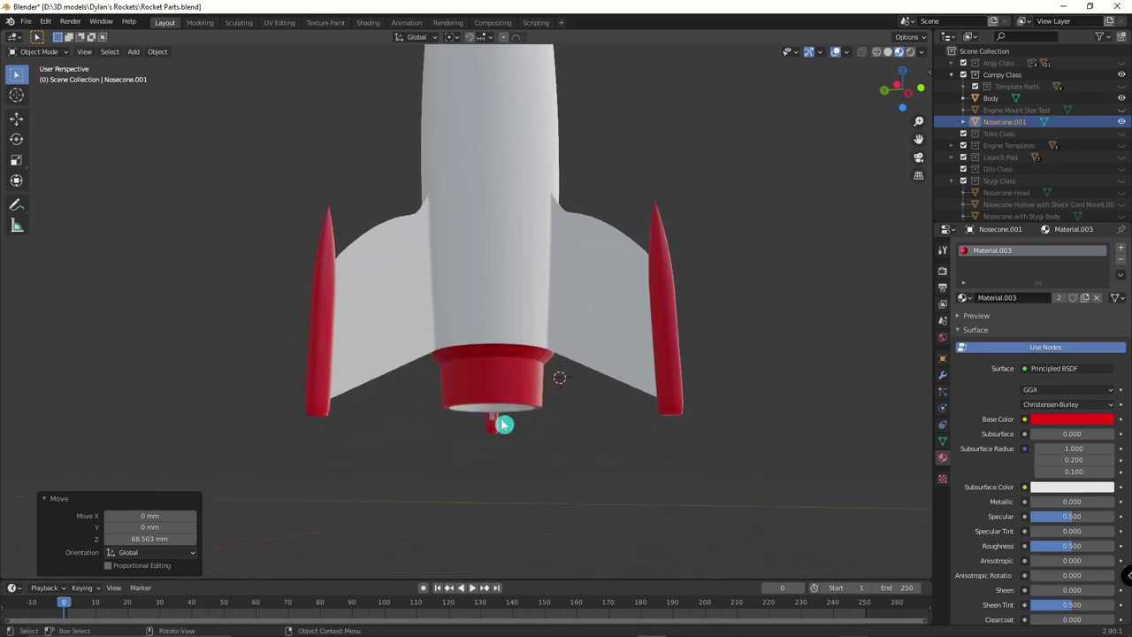
middle_click_drag(518, 215, 515, 176)
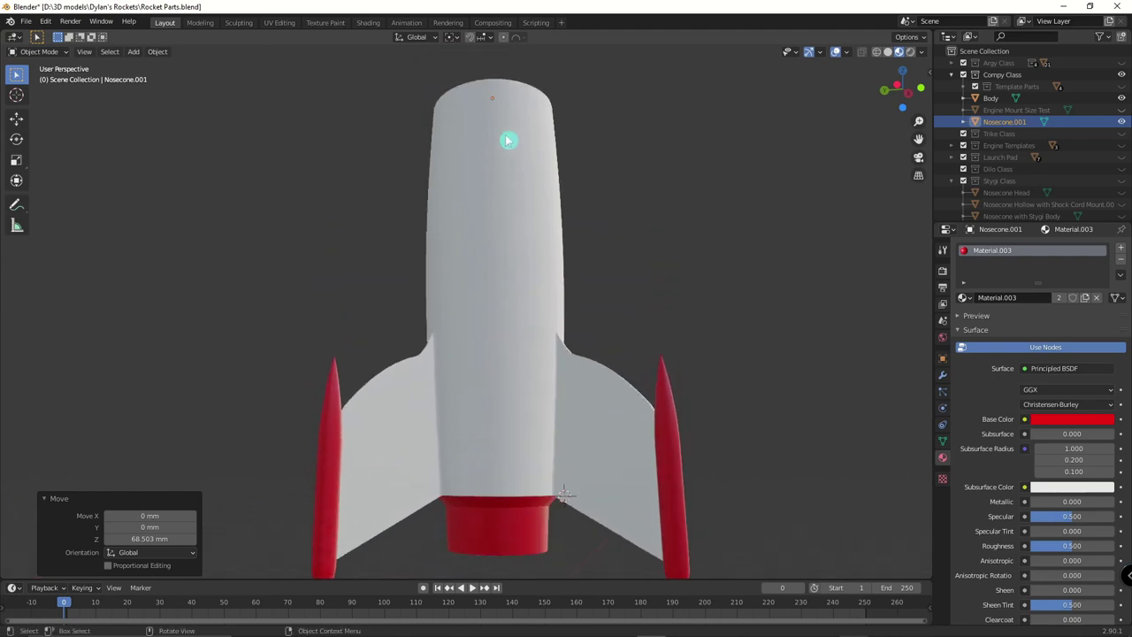
scroll(495, 384, "down", 2)
middle_click_drag(495, 384, 551, 285)
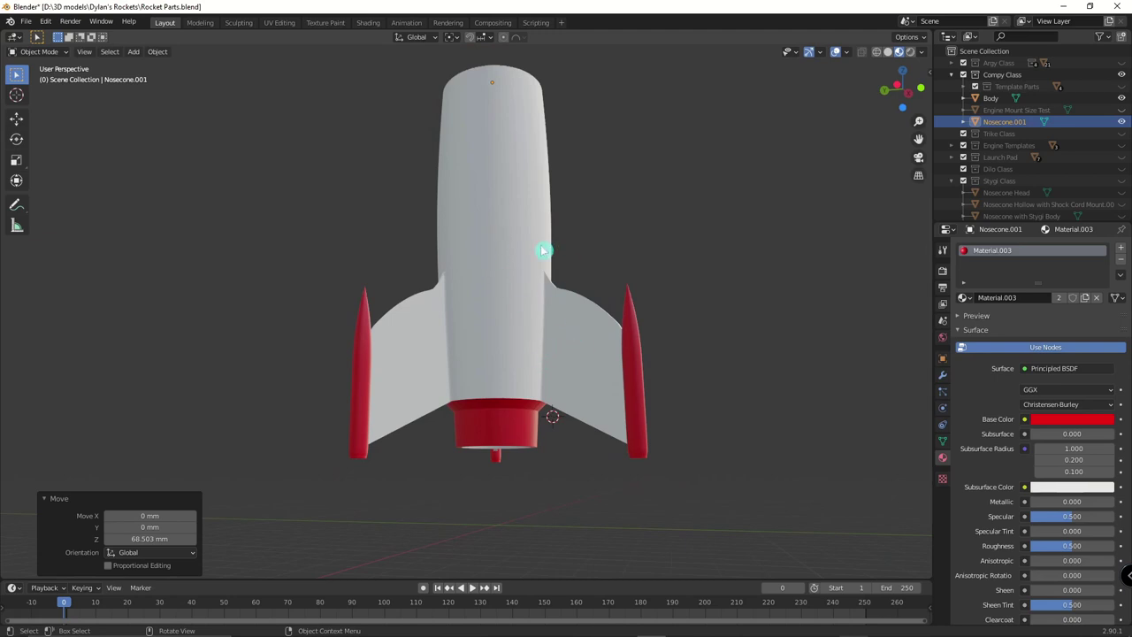
scroll(570, 266, "down", 2)
middle_click_drag(543, 197, 513, 147)
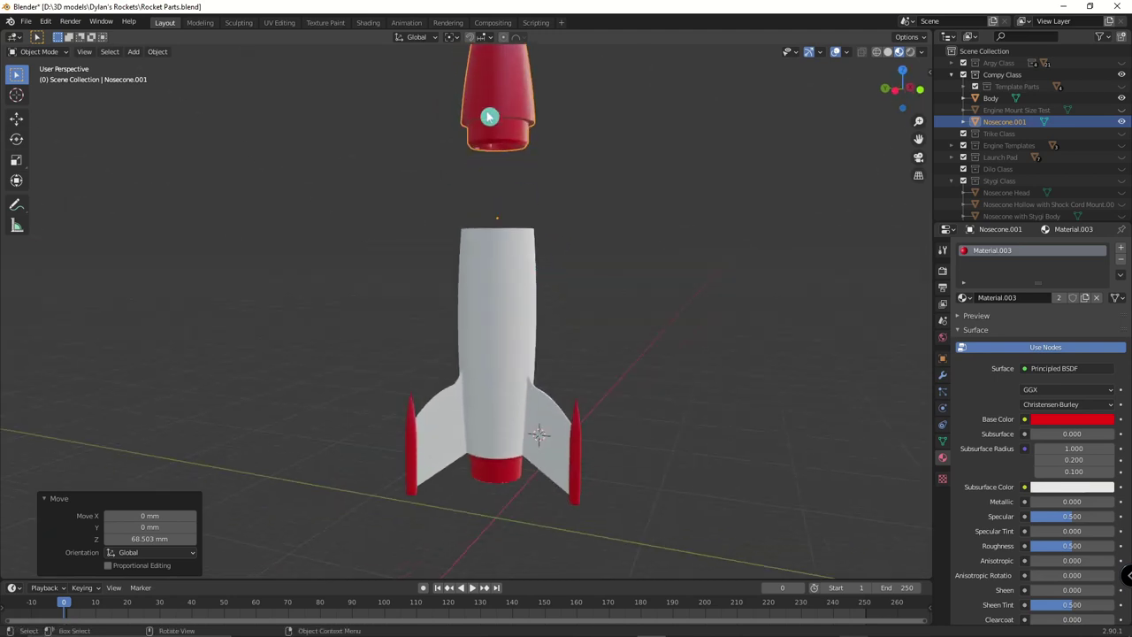
- Move the nose cone down along the Z axis by about 68.4 mm, back onto the body
left_click(501, 112)
key("g")
key("z")
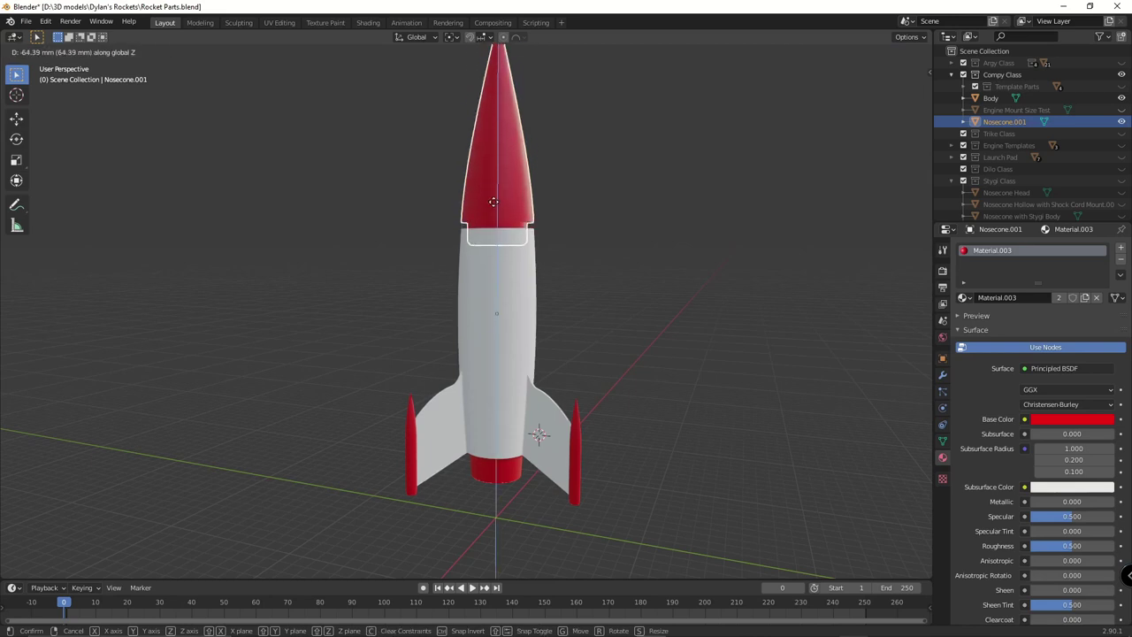
left_click(492, 212)
- Examine the reassembled rocket's body curve, engine section, fins and red fin-tip pods from all around and close up
scroll(513, 318, "up", 2)
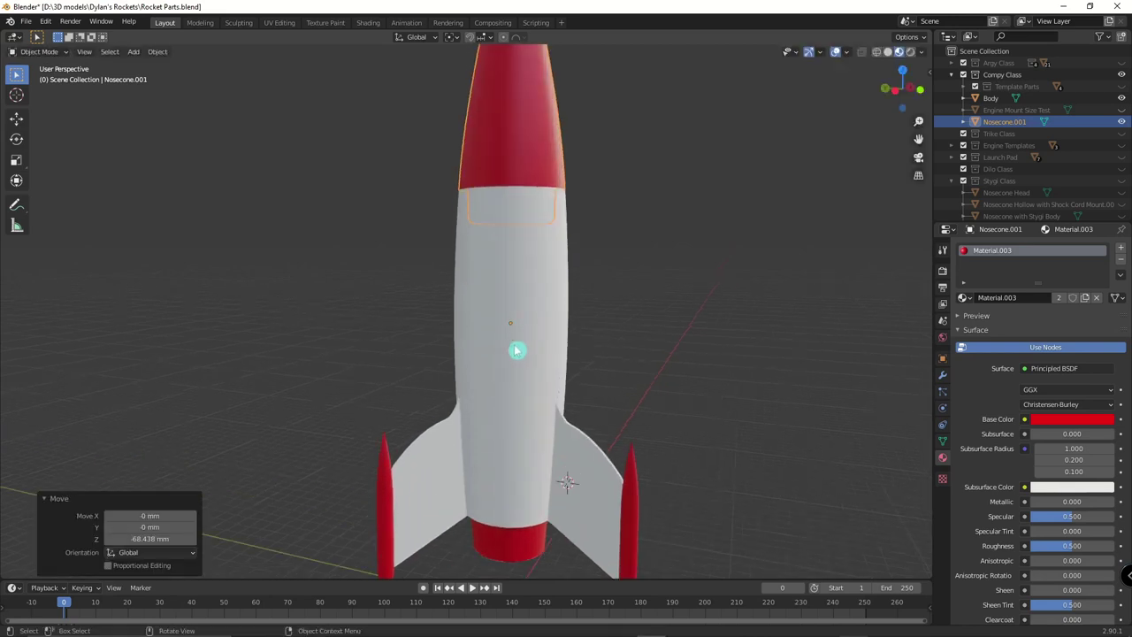
middle_click_drag(513, 333, 487, 327)
middle_click_drag(520, 270, 545, 265)
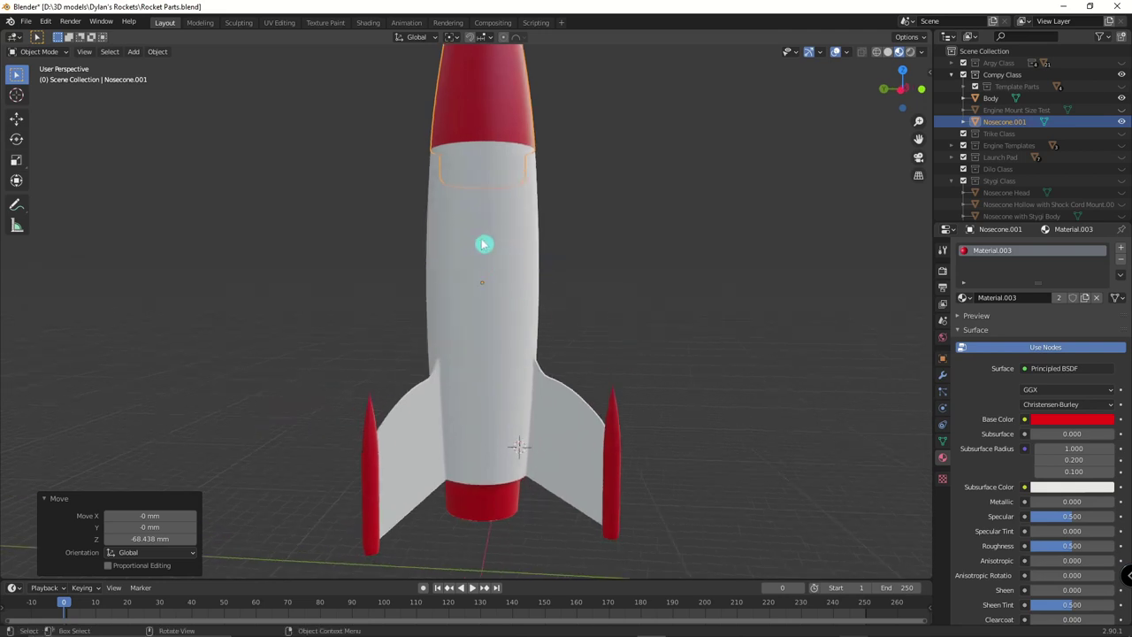
scroll(484, 257, "down", 3)
scroll(489, 265, "up", 3)
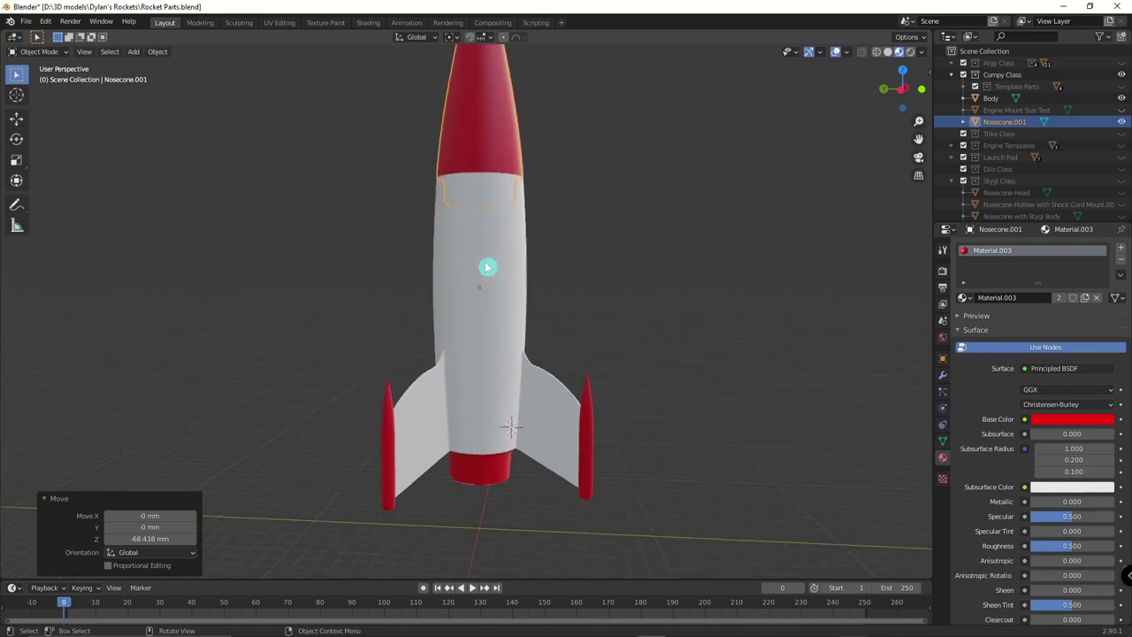
scroll(496, 304, "down", 1)
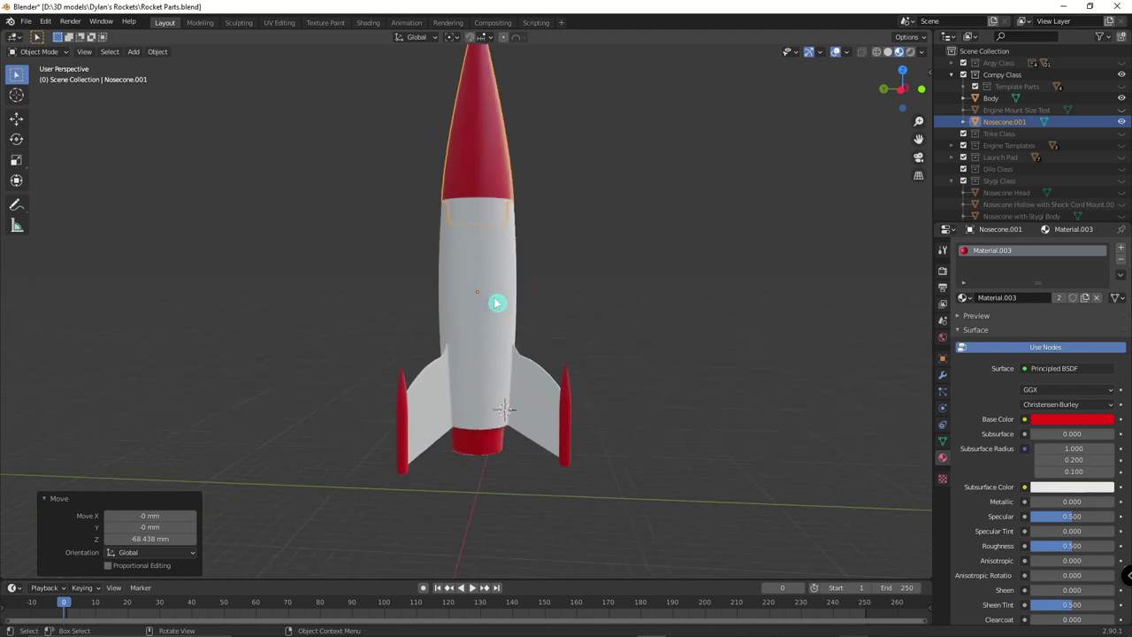
middle_click_drag(482, 303, 525, 295)
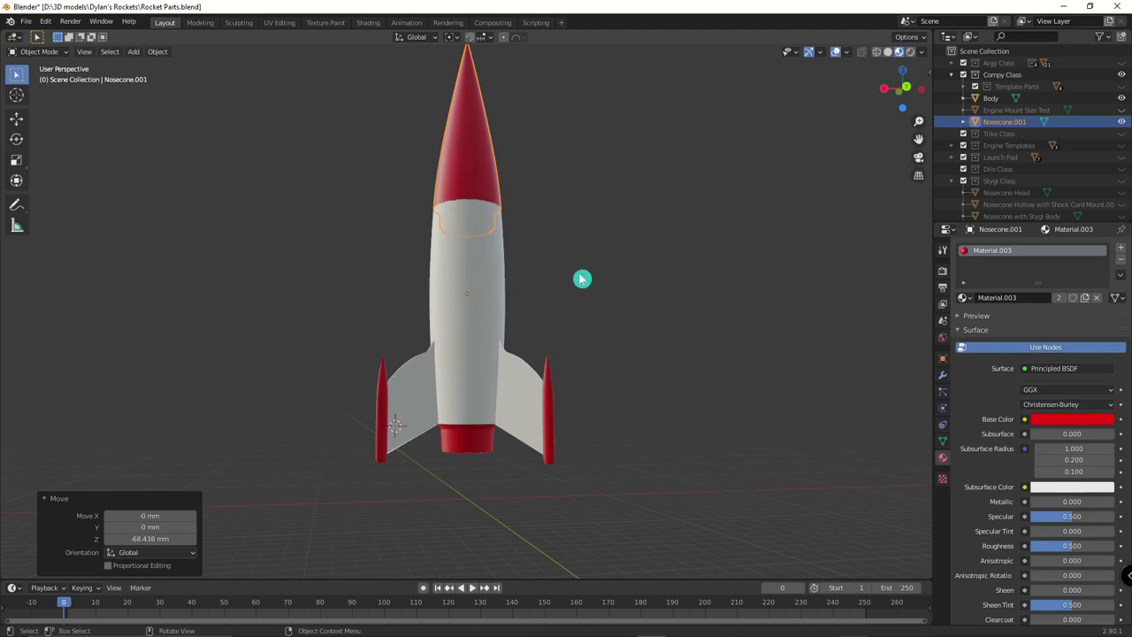
middle_click_drag(624, 309, 510, 356)
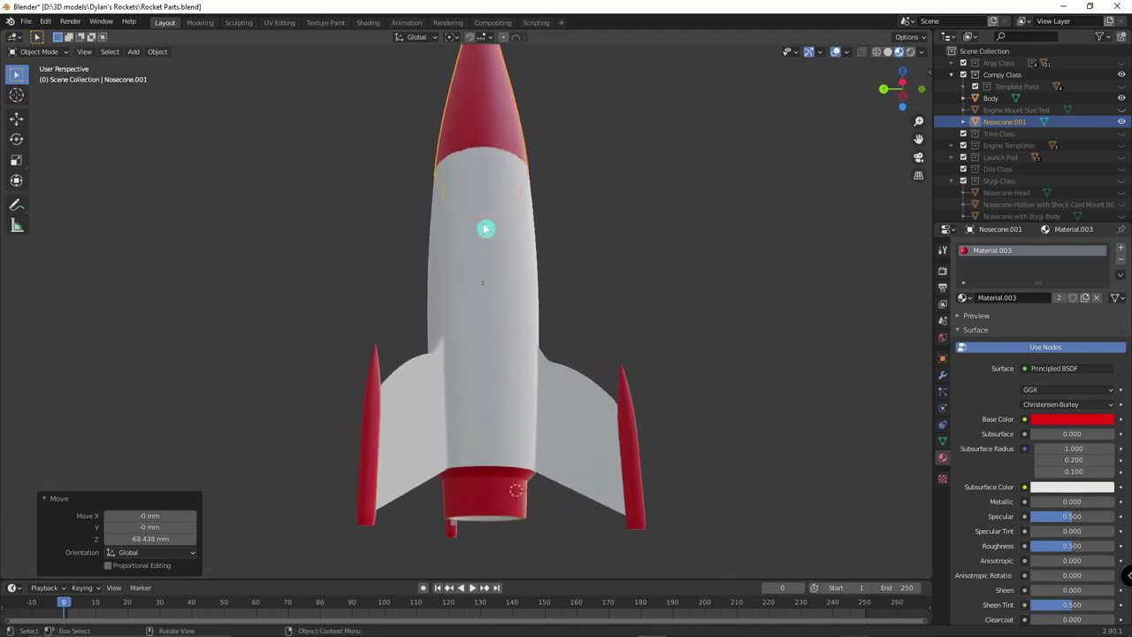
middle_click_drag(588, 307, 535, 321, "shift")
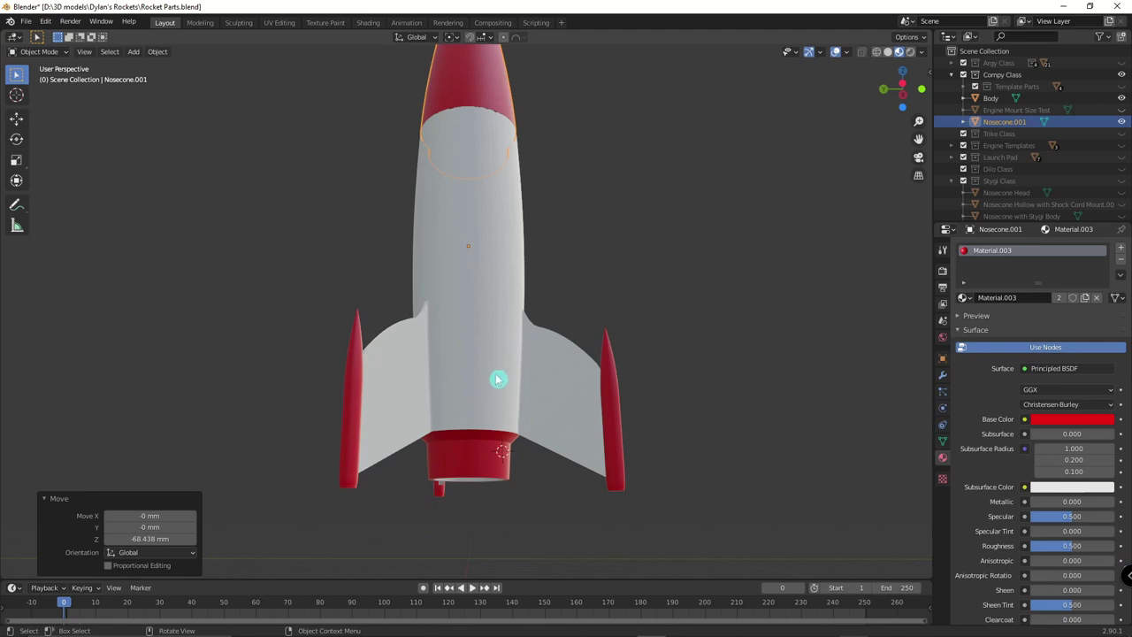
scroll(497, 365, "down", 2)
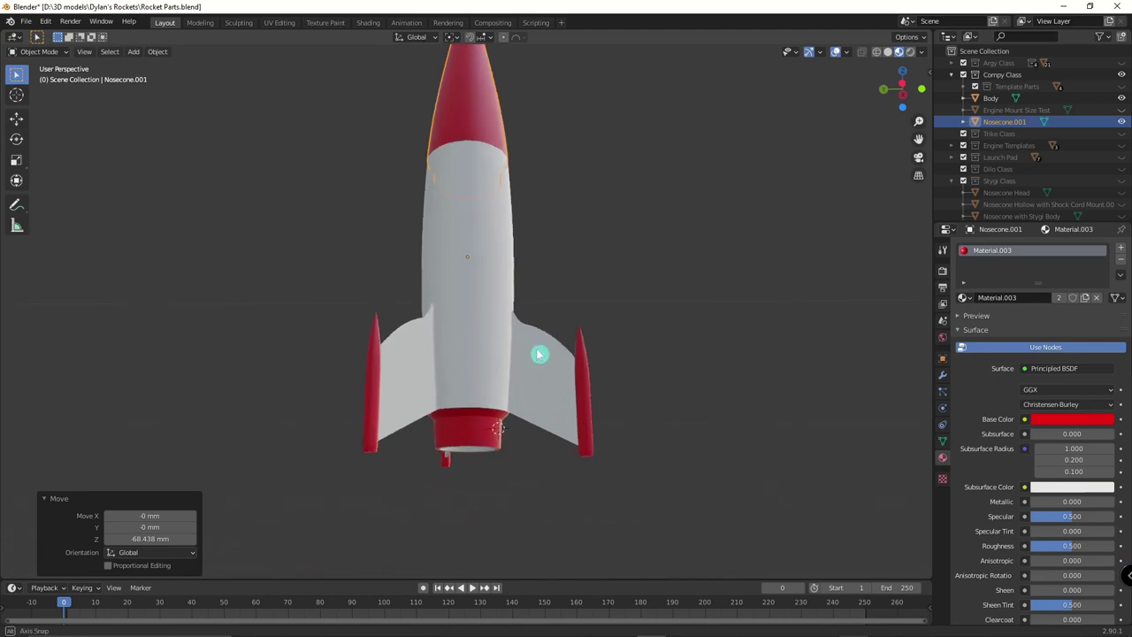
middle_click_drag(543, 353, 528, 360)
scroll(489, 358, "up", 1)
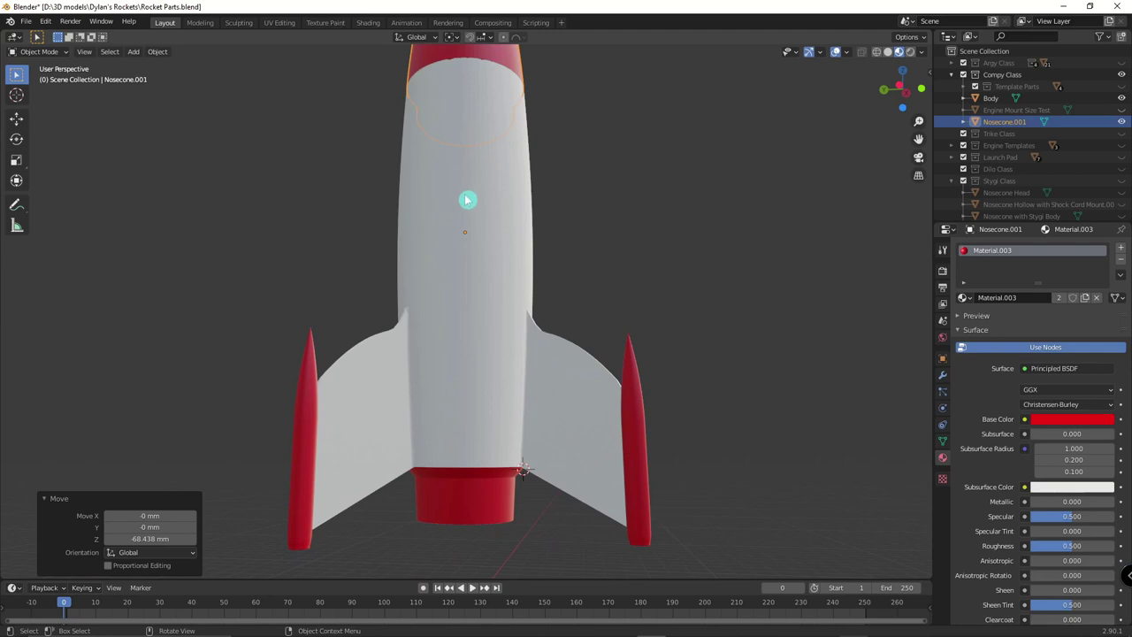
scroll(484, 271, "down", 1)
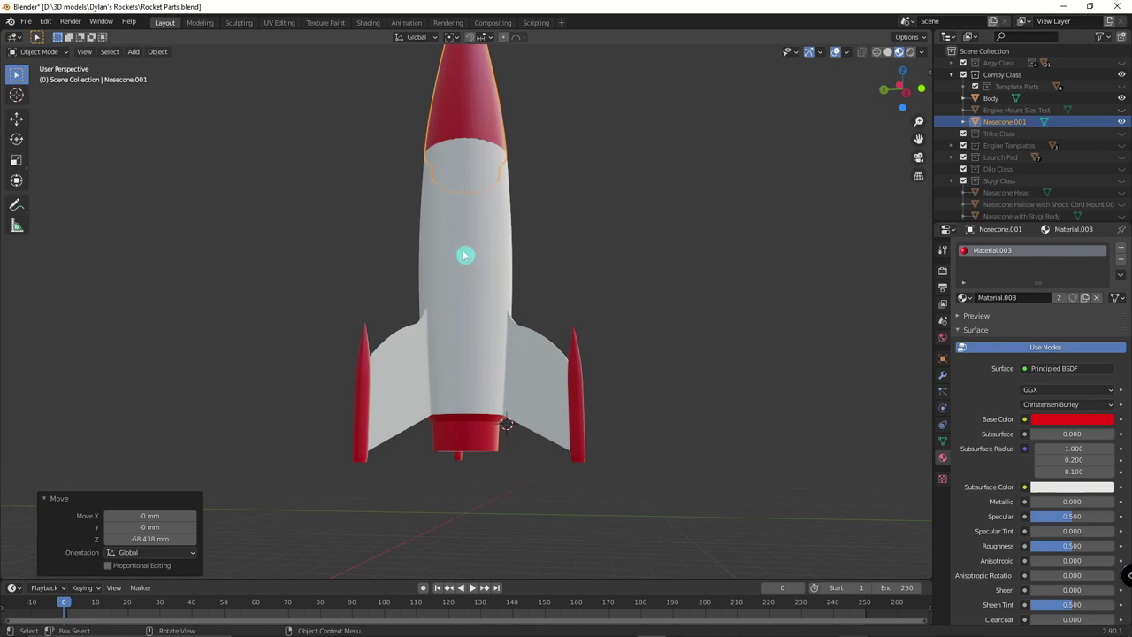
scroll(465, 255, "up", 1)
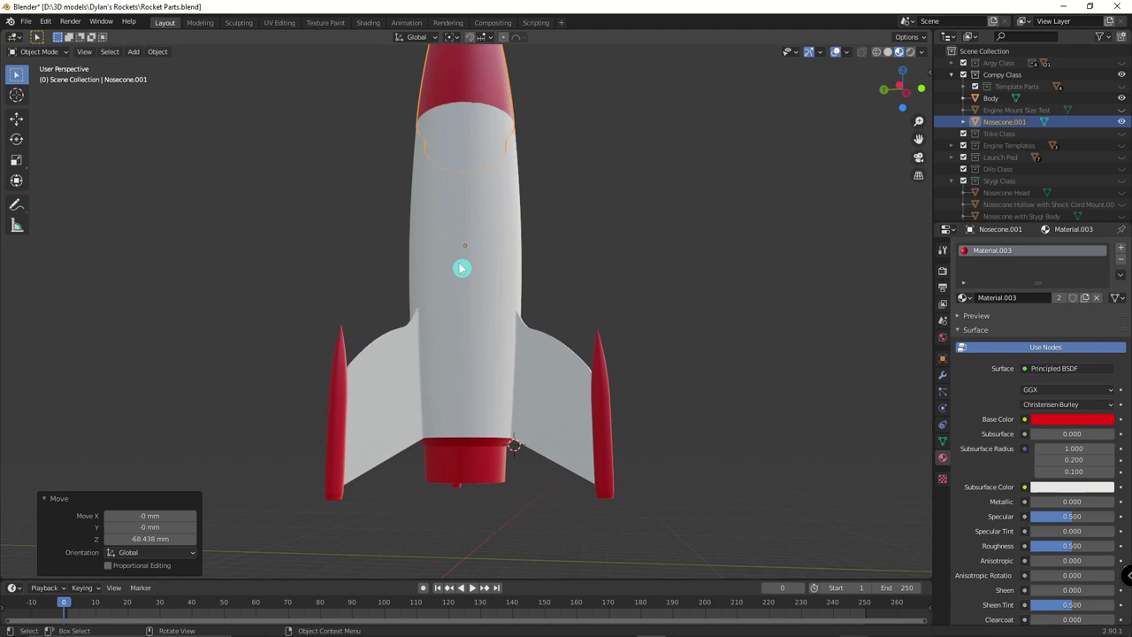
scroll(472, 273, "down", 1)
middle_click_drag(471, 277, 496, 283)
middle_click_drag(473, 217, 607, 348)
scroll(566, 356, "up", 1)
middle_click_drag(534, 347, 538, 322)
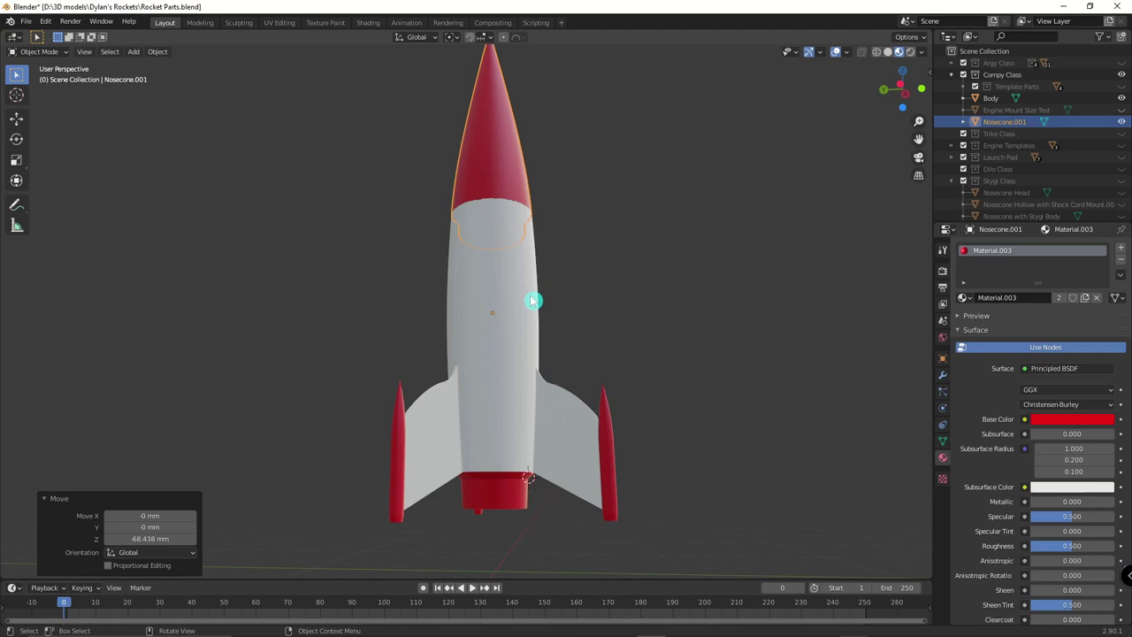
middle_click_drag(532, 317, 443, 413)
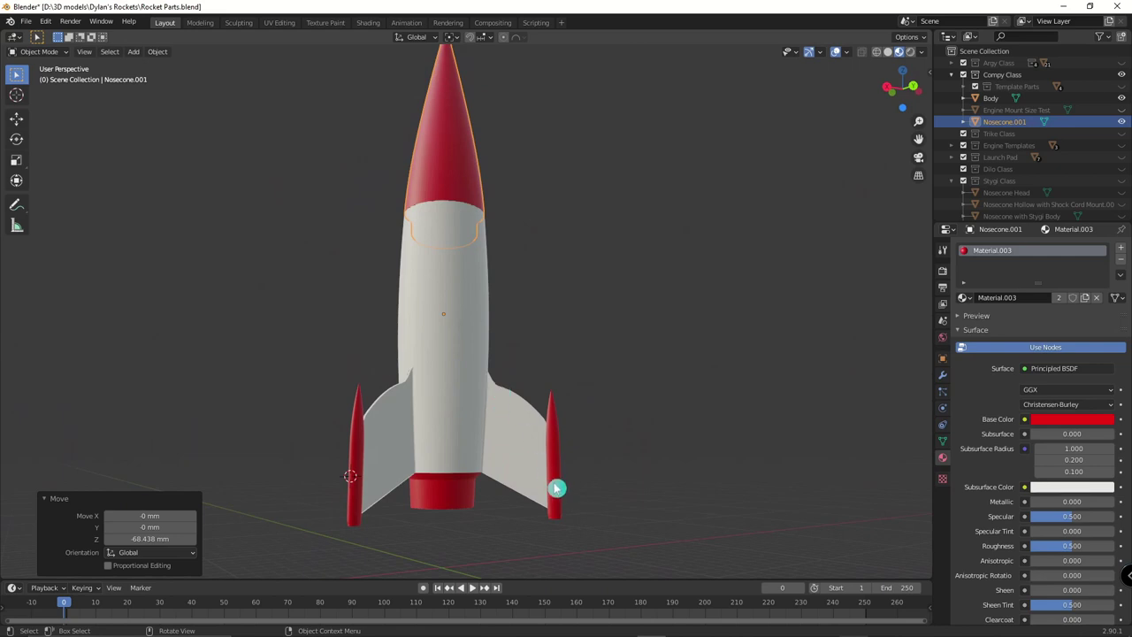
middle_click_drag(554, 475, 503, 366)
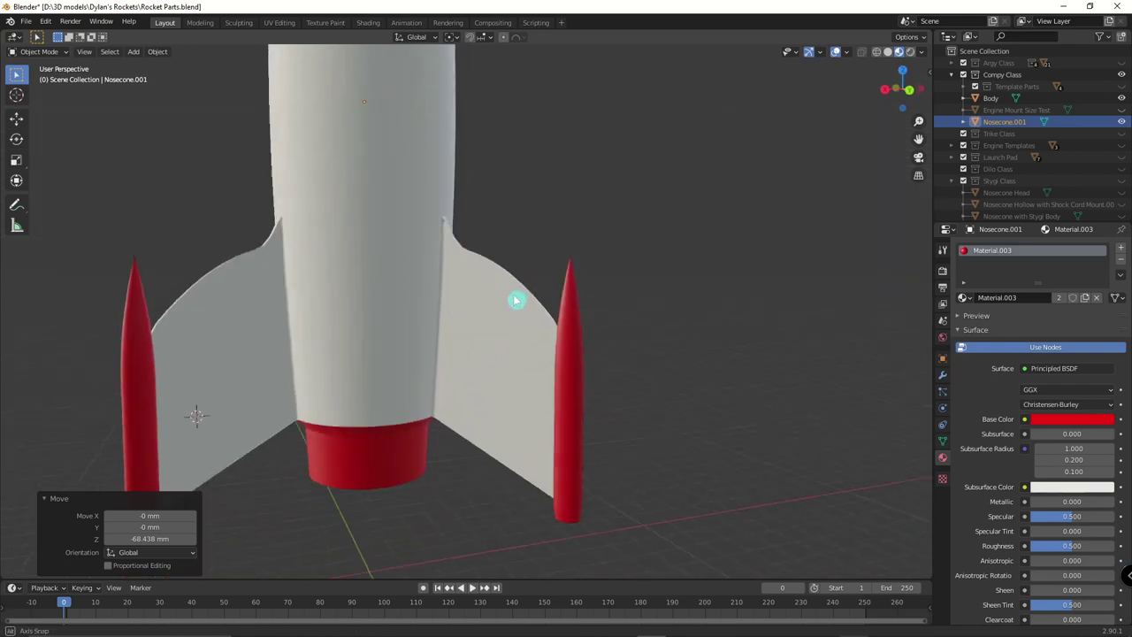
scroll(515, 298, "down", 5)
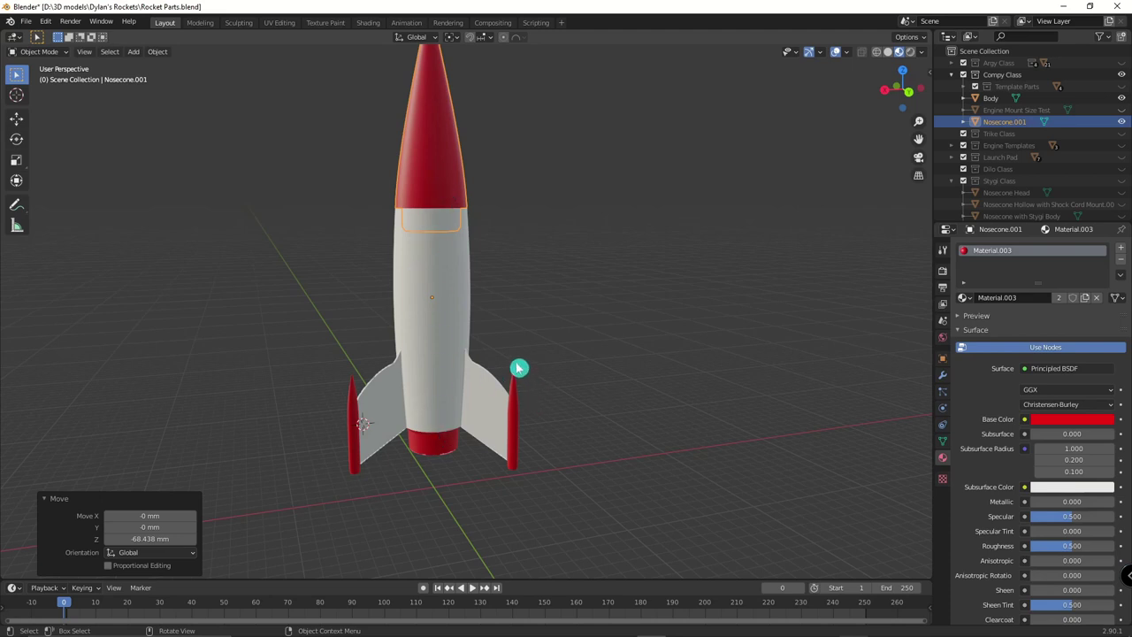
middle_click_drag(498, 366, 495, 339)
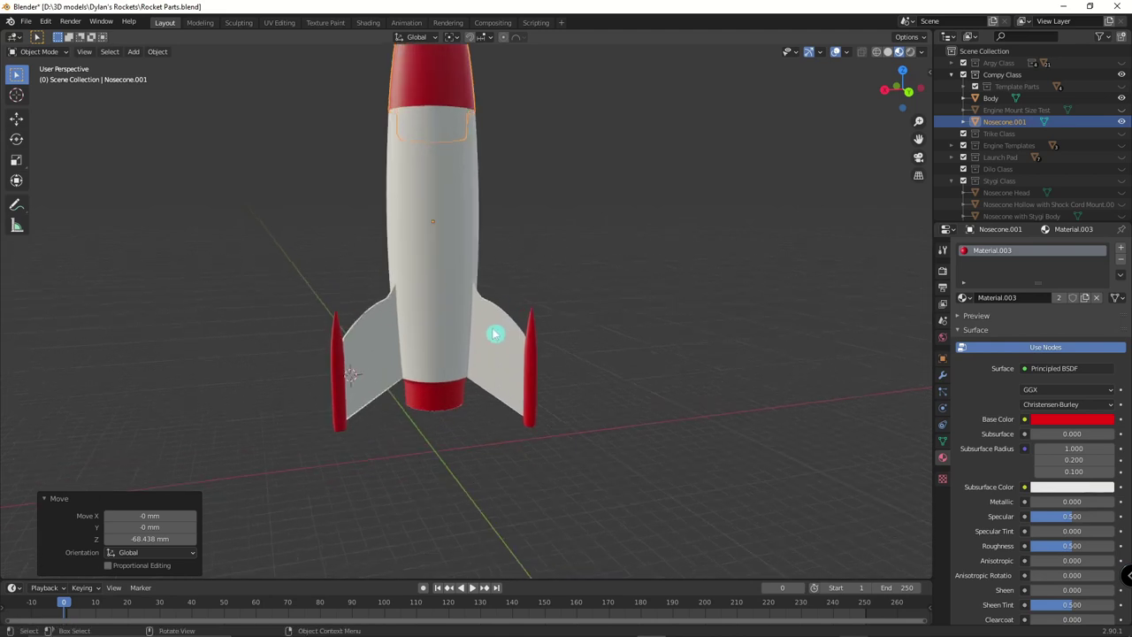
- Examine the rocket's tail, fins and lower body from several sides, with the body selected
middle_click_drag(487, 375, 318, 325)
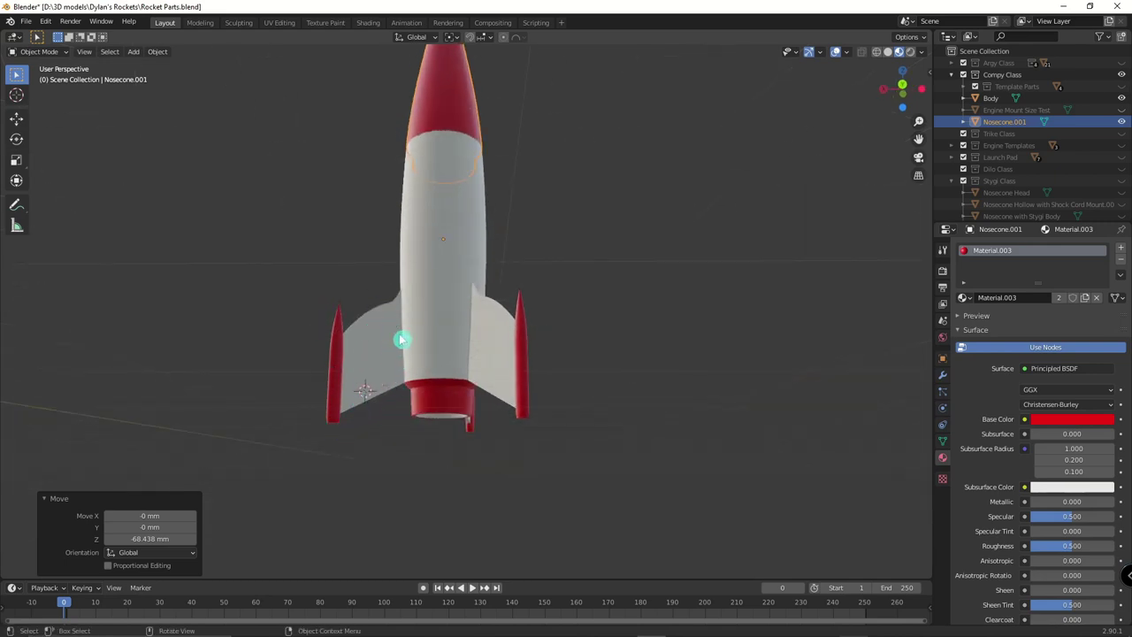
middle_click_drag(382, 329, 459, 364)
middle_click_drag(450, 251, 505, 311)
scroll(483, 351, "up", 3)
left_click(504, 321)
middle_click_drag(507, 351, 480, 376)
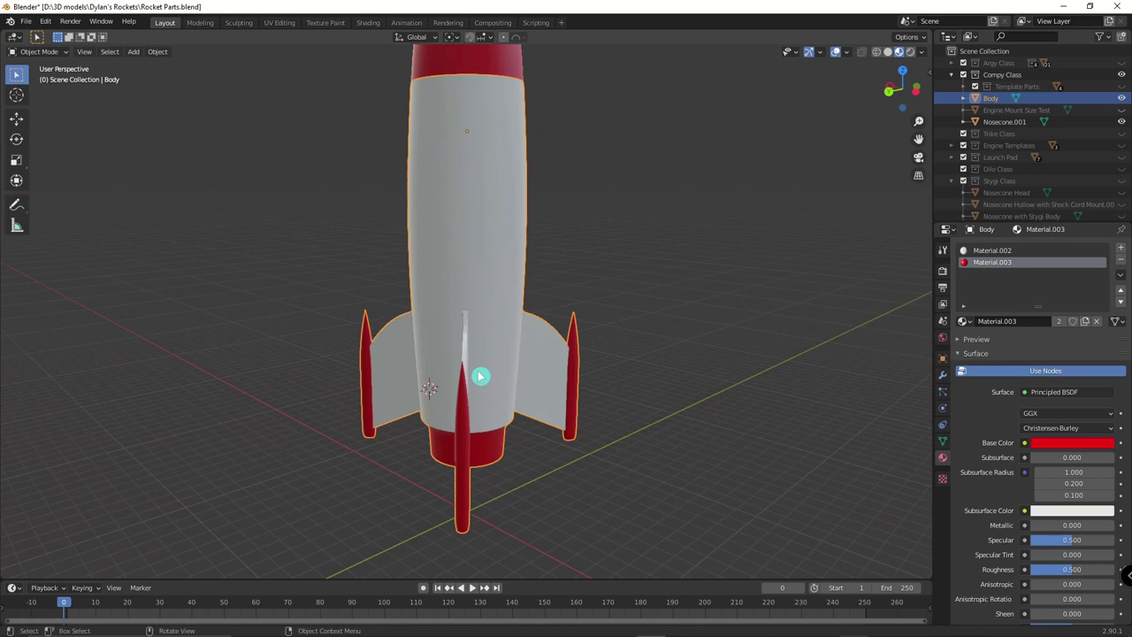
- Move the nose cone straight up along the Z axis by about 85.9 mm, well clear of the body
middle_click_drag(476, 181, 476, 412, "shift")
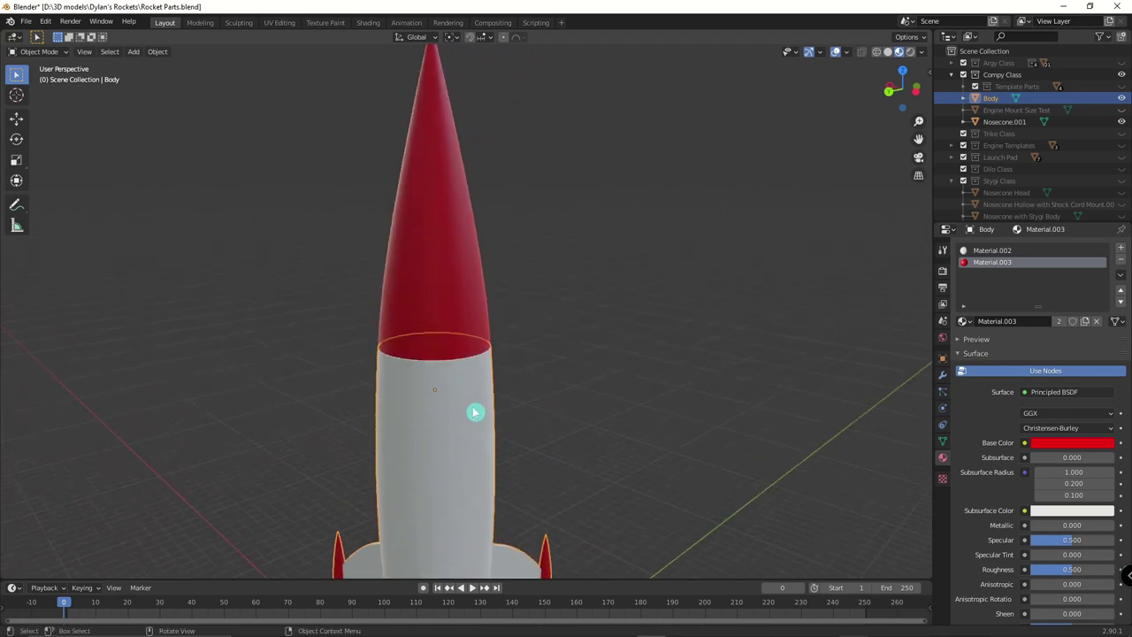
left_click(445, 315)
key("g")
key("z")
left_click(440, 127)
- Inspect the body's open top and wall, try to enable X-ray, and look at the body's mesh in Edit Mode
middle_click_drag(439, 126, 478, 229)
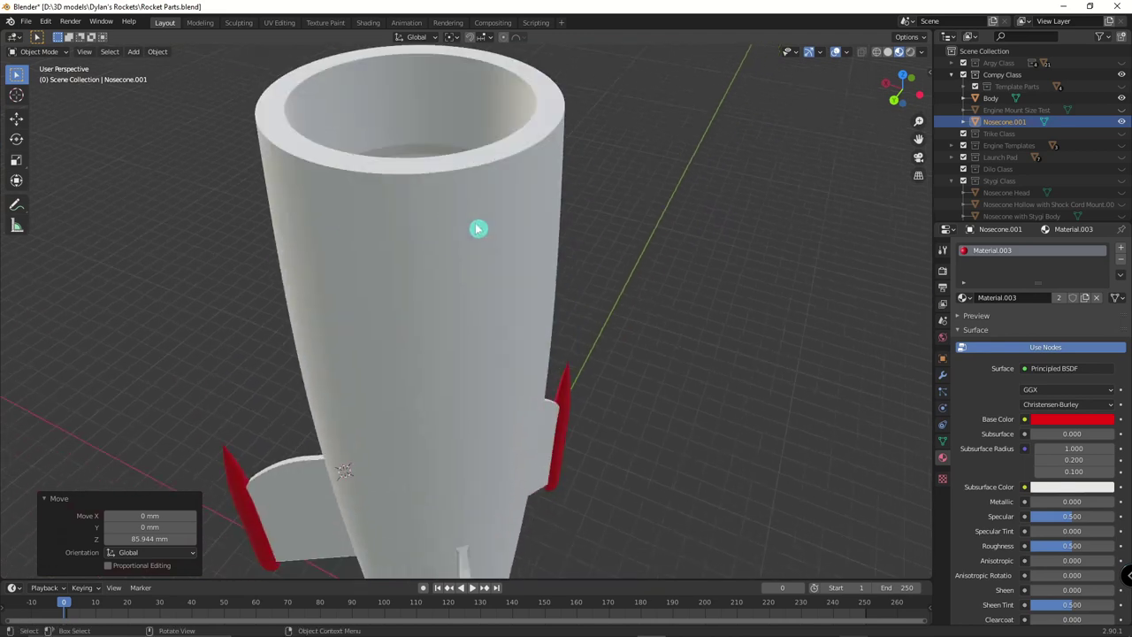
left_click(477, 230)
left_click(864, 51)
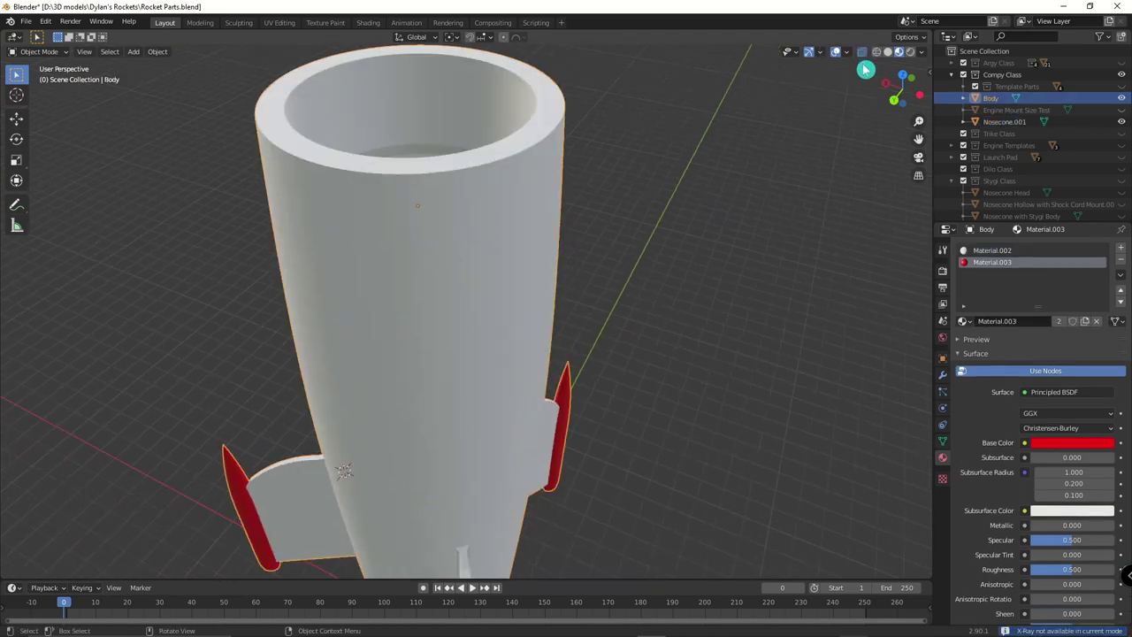
key("Tab")
scroll(545, 213, "down", 3)
middle_click_drag(546, 214, 498, 324)
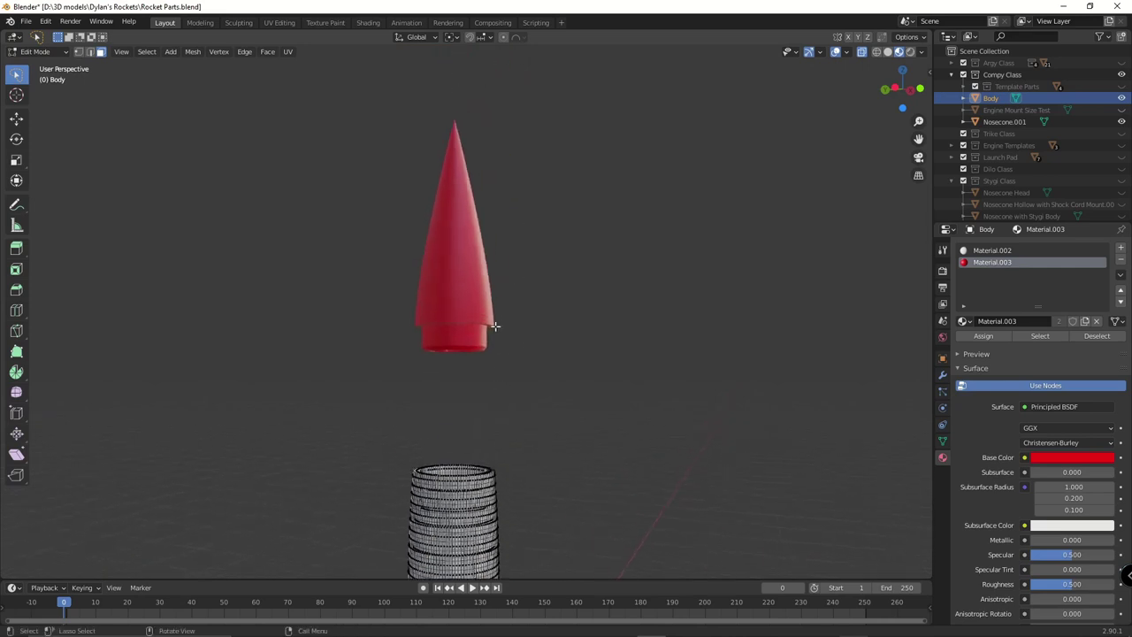
key("Tab")
- Select the raised nose cone and examine its stepped shoulder against the body's open top from several angles
left_click(463, 329)
scroll(463, 329, "up", 4)
middle_click_drag(513, 404, 465, 263)
middle_click_drag(598, 404, 405, 121)
scroll(381, 310, "down", 3)
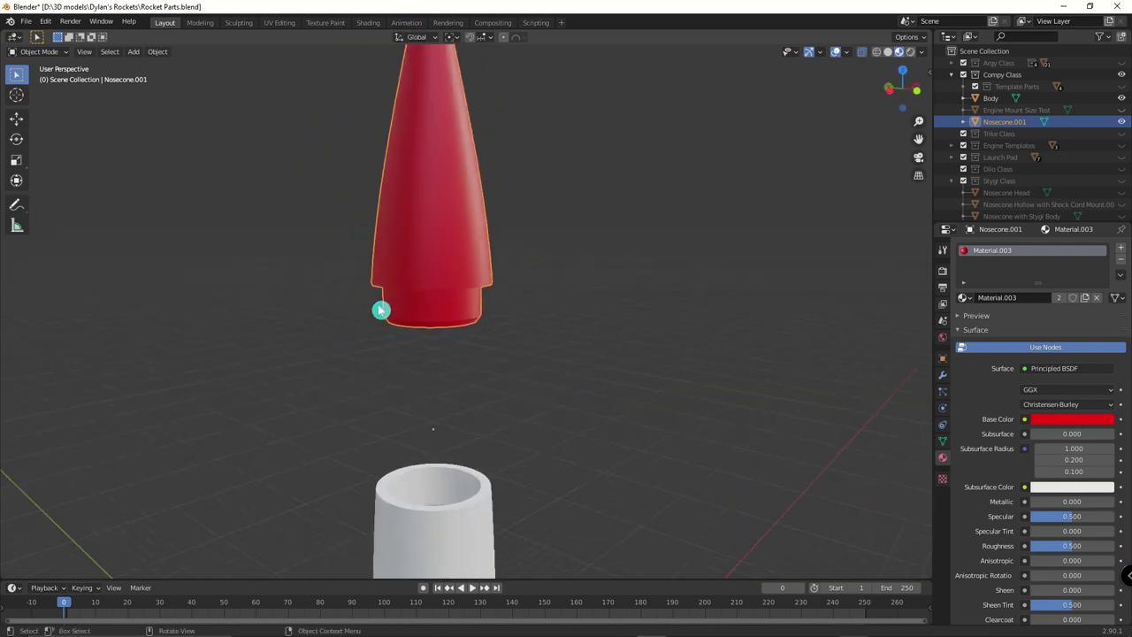
scroll(492, 330, "down", 2)
middle_click_drag(487, 328, 470, 450)
- Examine the nose cone's hollow underside and the structure inside it close up from below
scroll(470, 438, "up", 5)
key("KP_Divide")
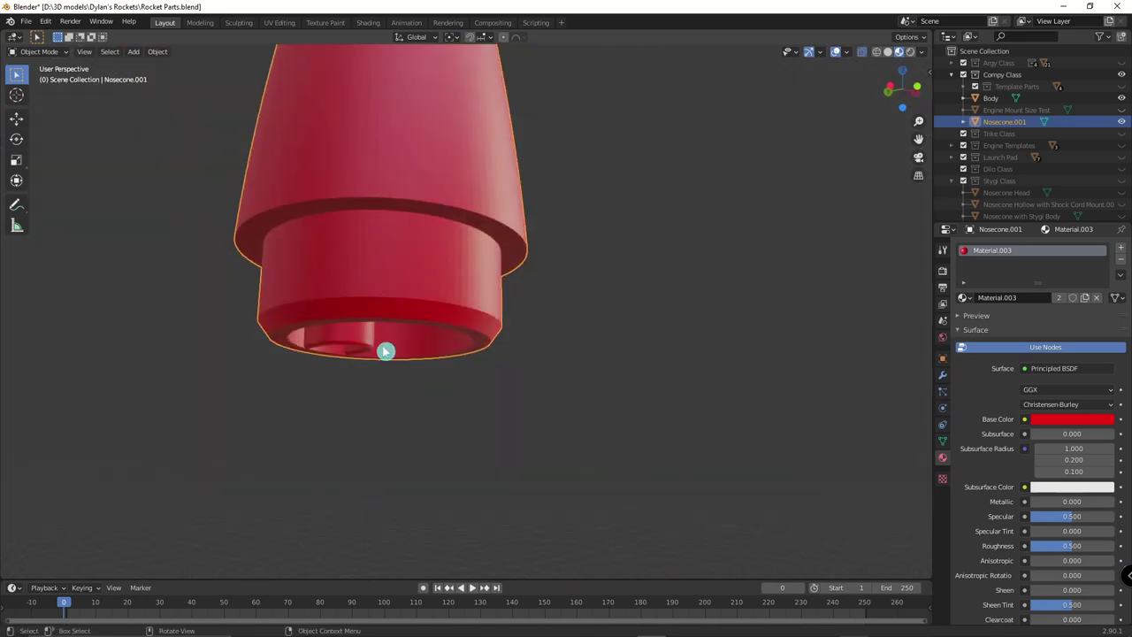
middle_click_drag(387, 351, 436, 270, "shift")
key("KP_Divide")
middle_click_drag(428, 326, 483, 316)
scroll(455, 353, "up", 5)
scroll(493, 402, "down", 6)
middle_click_drag(492, 402, 510, 348)
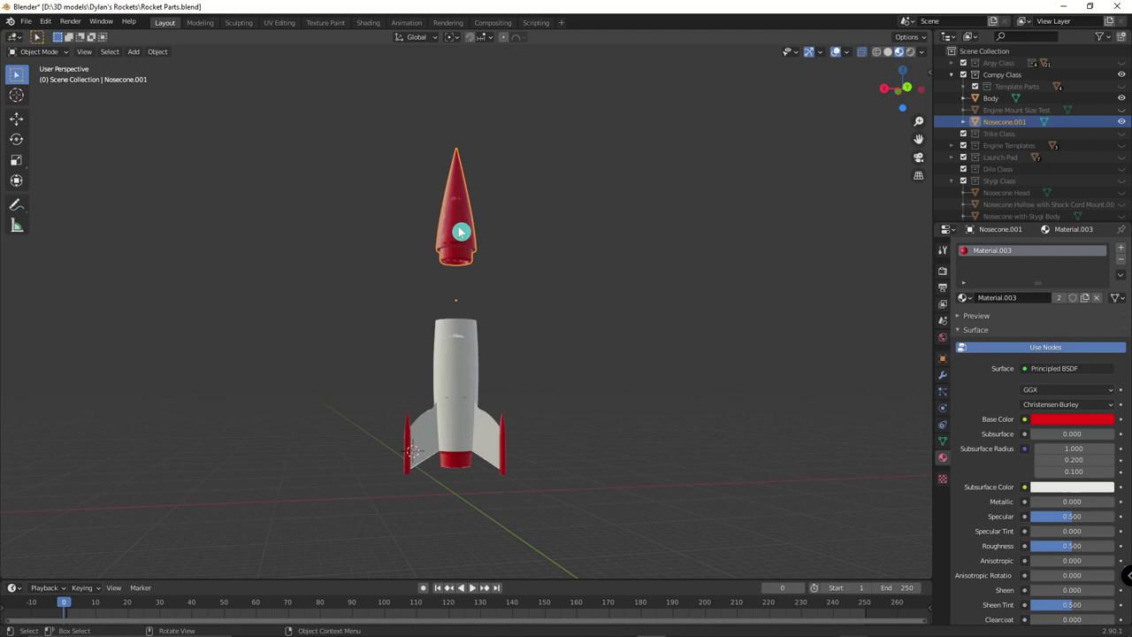
- Move the nose cone down along the Z axis by about 85.7 mm, back onto the body
key("g")
key("z")
left_click(472, 325)
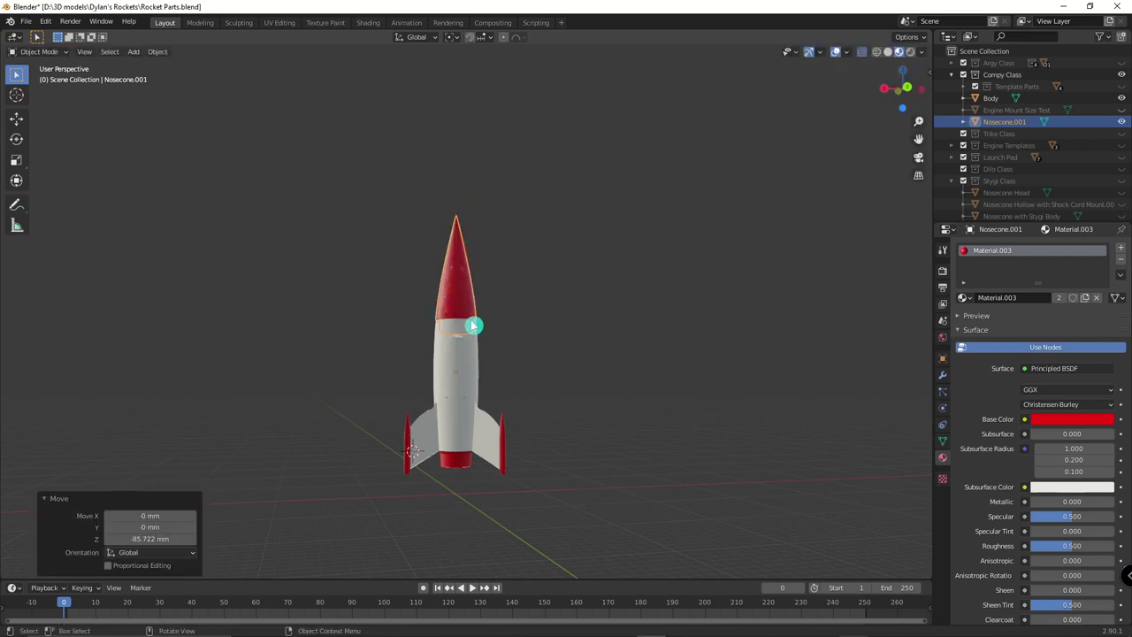
- Show the transform properties and check the dimensions of the body and of the nose cone
left_click(462, 368)
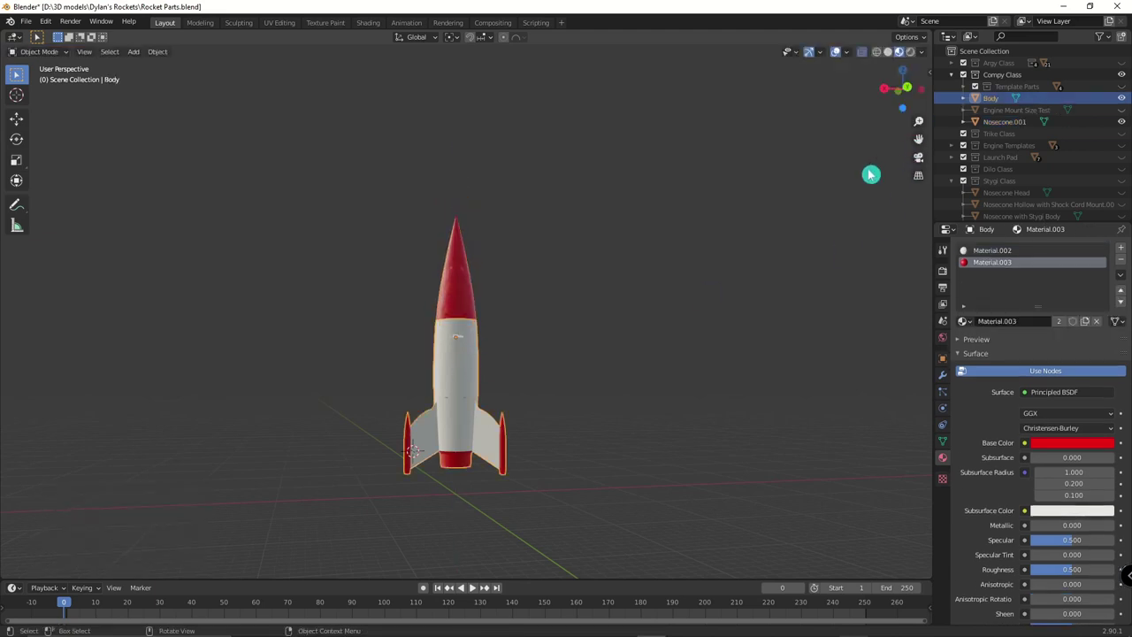
key("n")
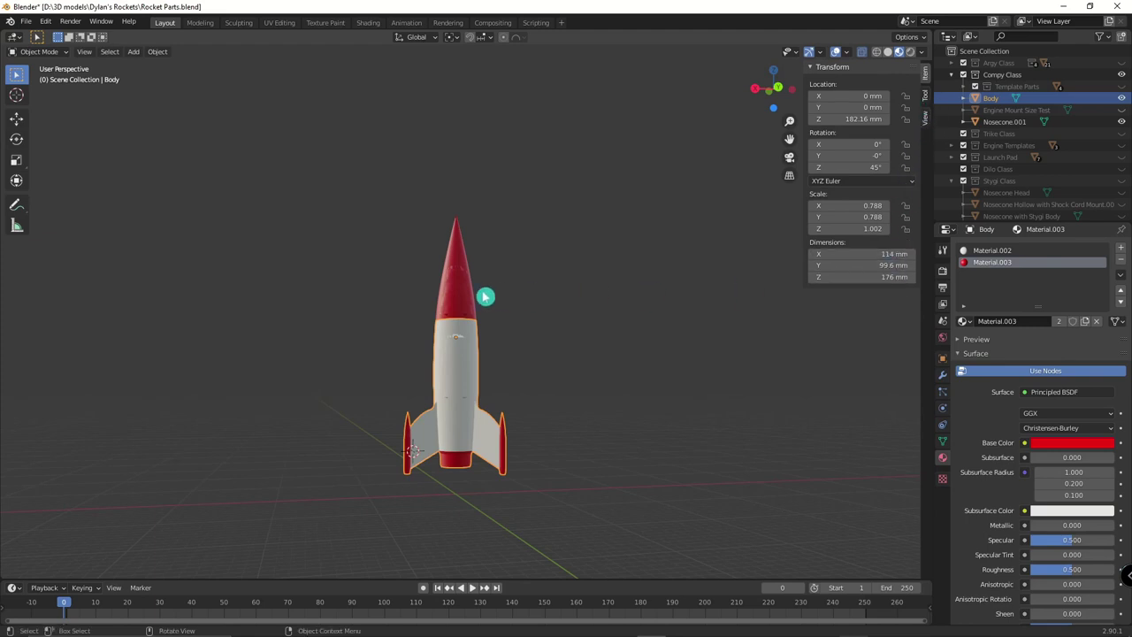
left_click(463, 298)
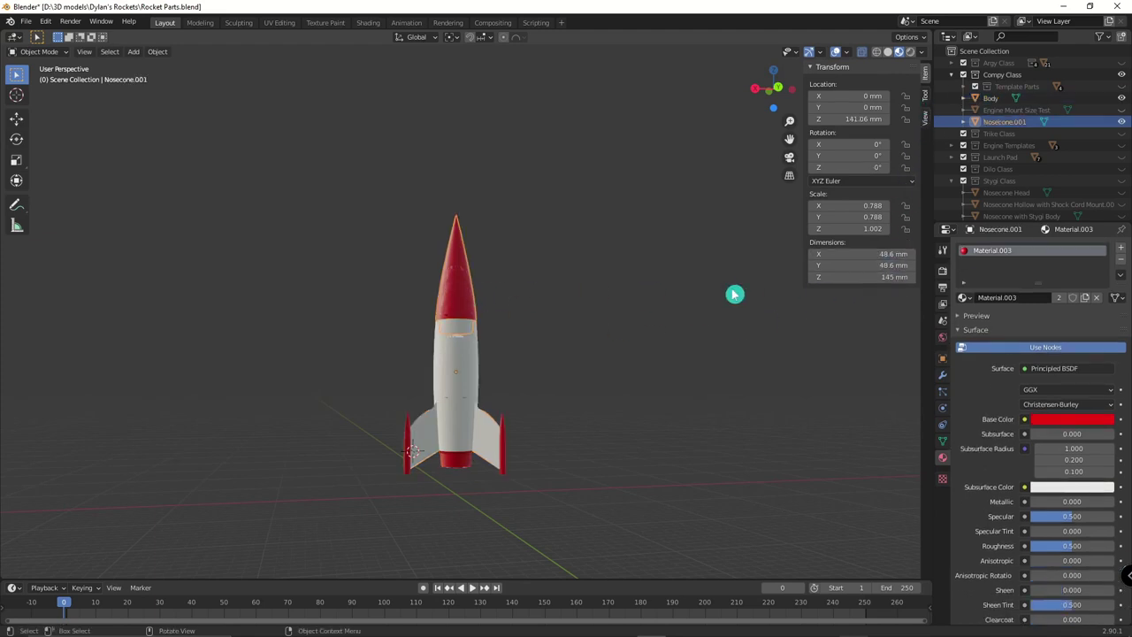
- Examine the assembled rocket's overall shape from all around, then clear the selection
scroll(716, 300, "up", 3)
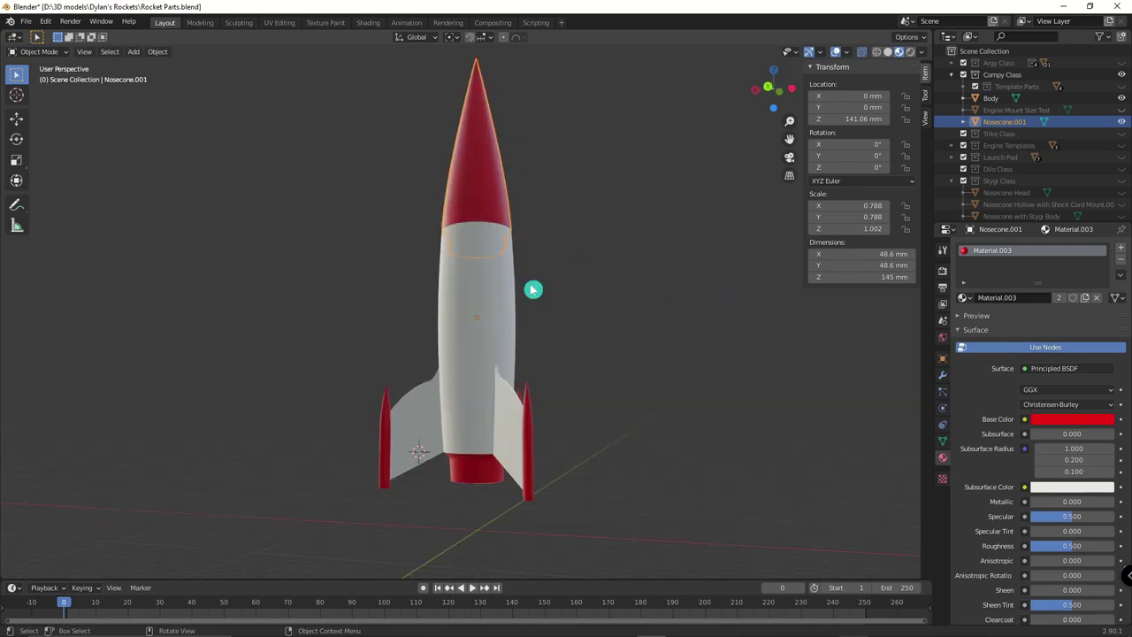
scroll(606, 325, "down", 2)
middle_click_drag(607, 295, 568, 312)
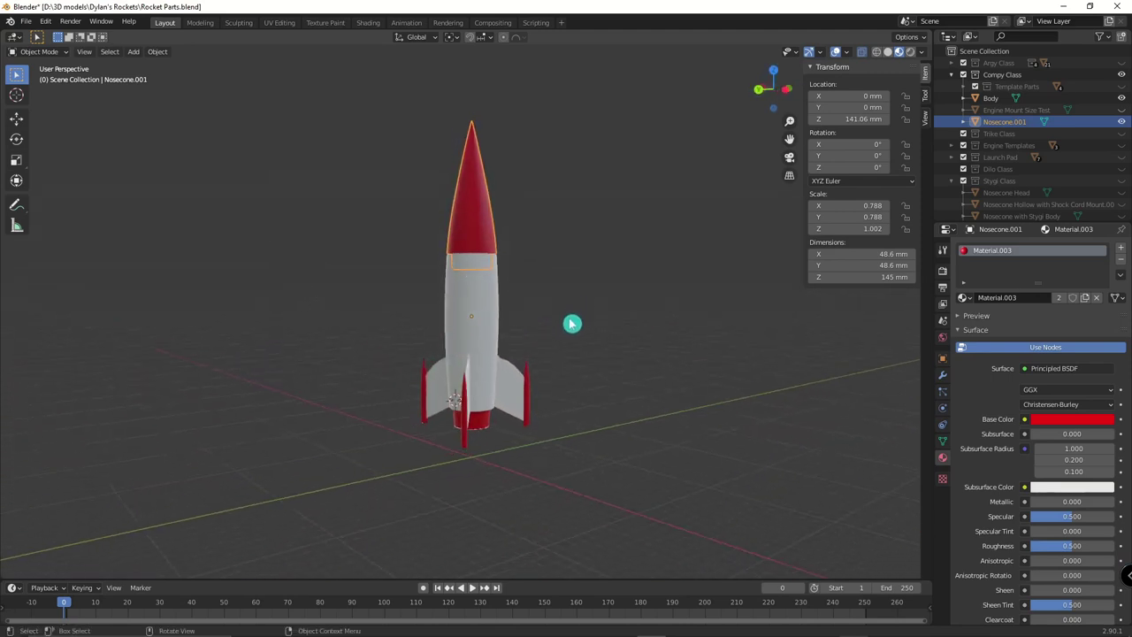
scroll(583, 325, "up", 2)
scroll(597, 327, "down", 1)
middle_click_drag(647, 338, 645, 351)
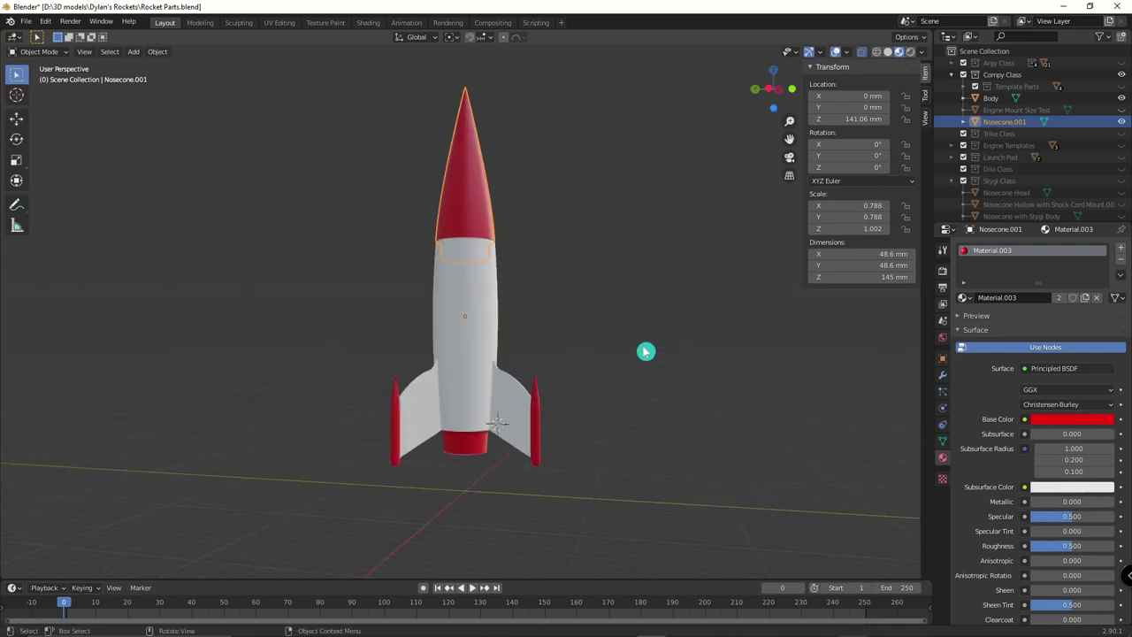
scroll(619, 354, "down", 1)
middle_click_drag(475, 342, 632, 339)
scroll(541, 328, "up", 2)
middle_click_drag(541, 328, 536, 351)
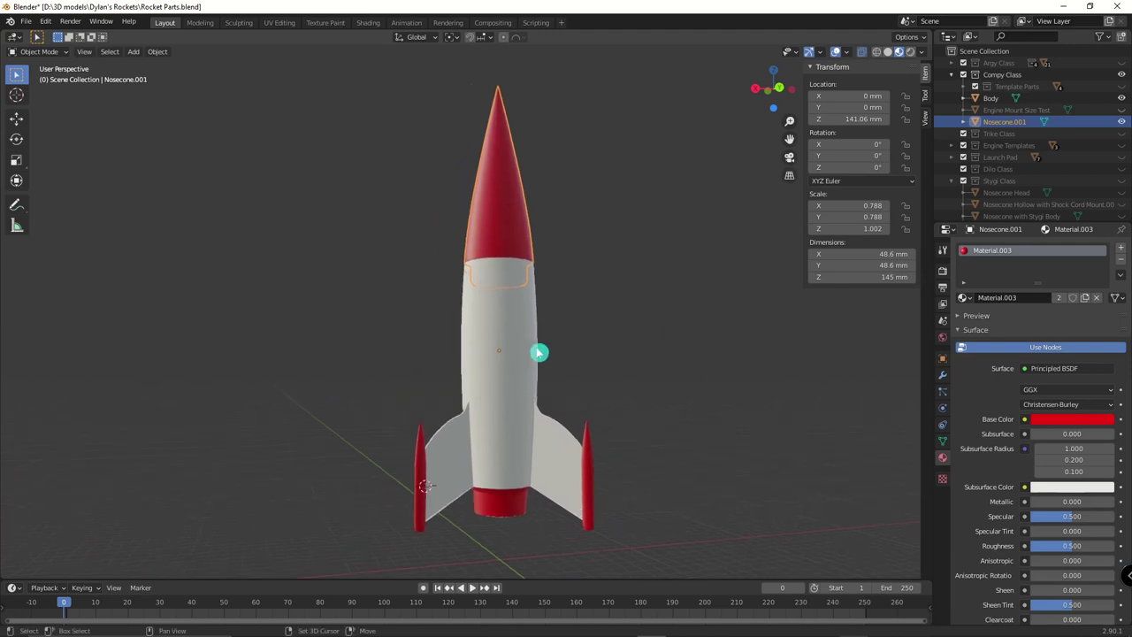
middle_click_drag(451, 341, 402, 360)
left_click(692, 350)
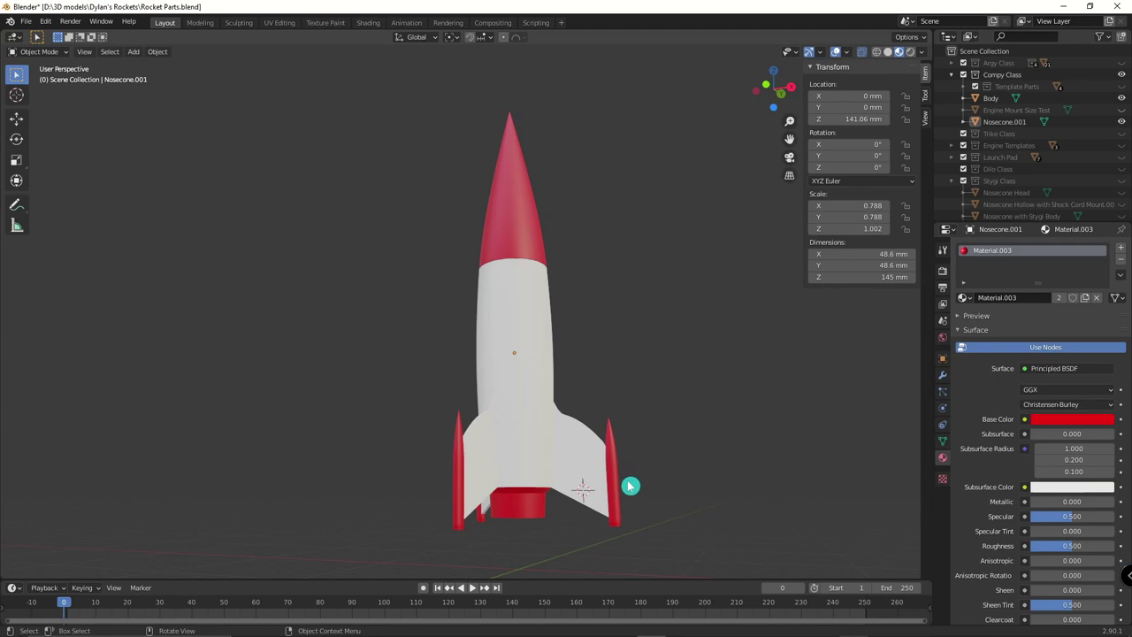
- Examine the fins, the lower ends of the red fin-tip pods and the engine section close up and from below
scroll(629, 486, "up", 5)
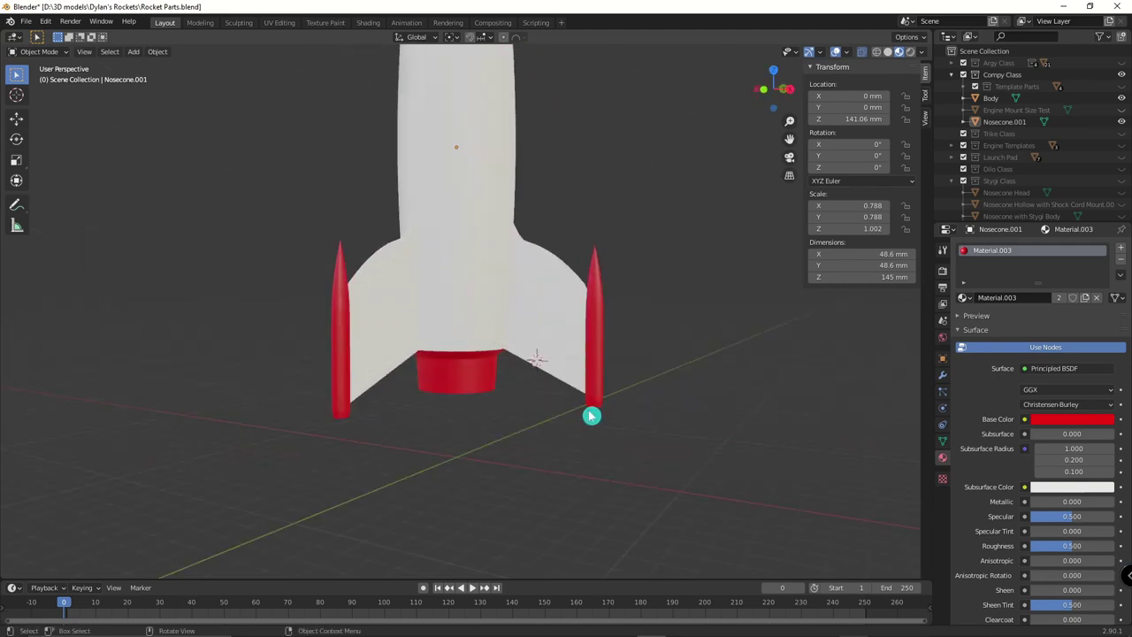
scroll(591, 415, "up", 4)
middle_click_drag(602, 442, 622, 379)
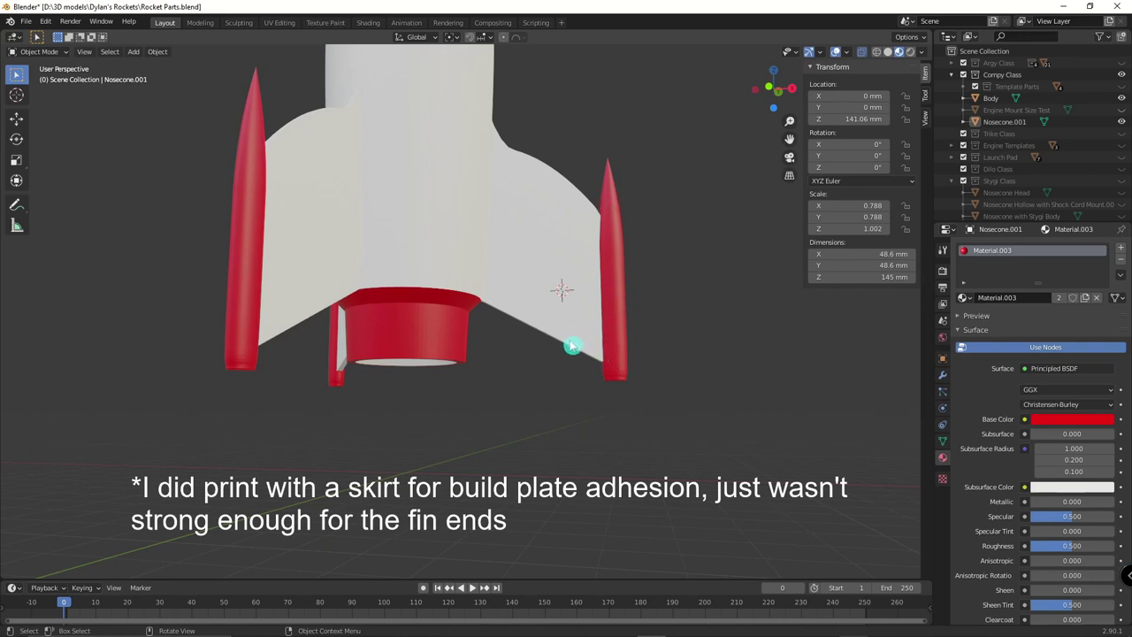
scroll(615, 389, "up", 3)
middle_click_drag(664, 392, 566, 356)
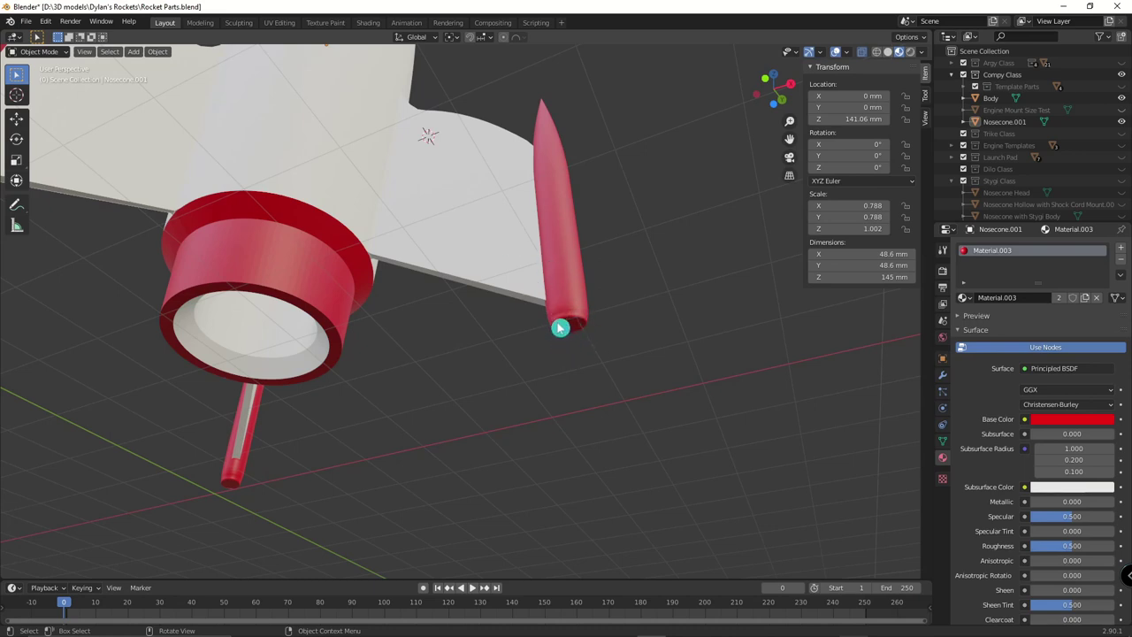
middle_click_drag(570, 325, 552, 369)
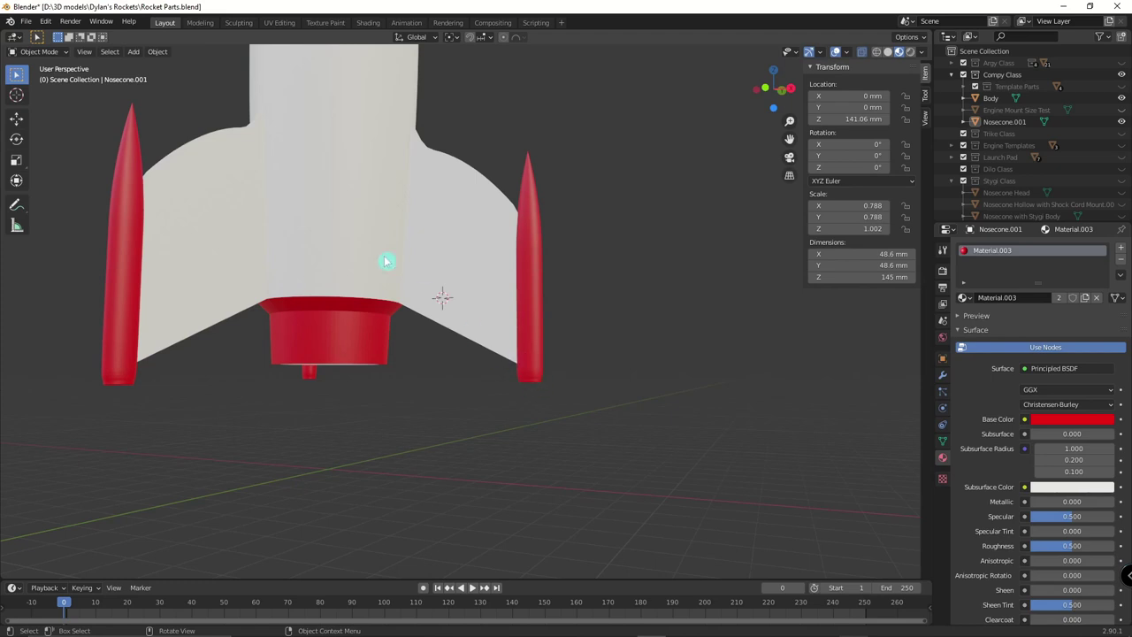
middle_click_drag(435, 400, 442, 253)
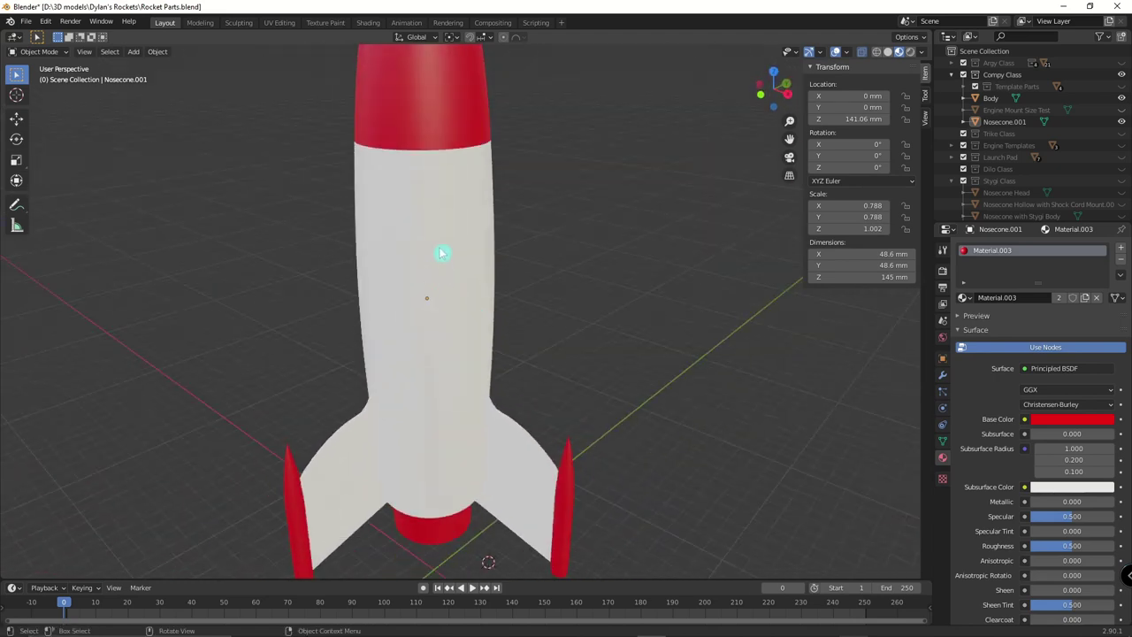
- Select the body and the nose cone in turn and examine each part with its dimensions
left_click(444, 244)
scroll(453, 194, "down", 3)
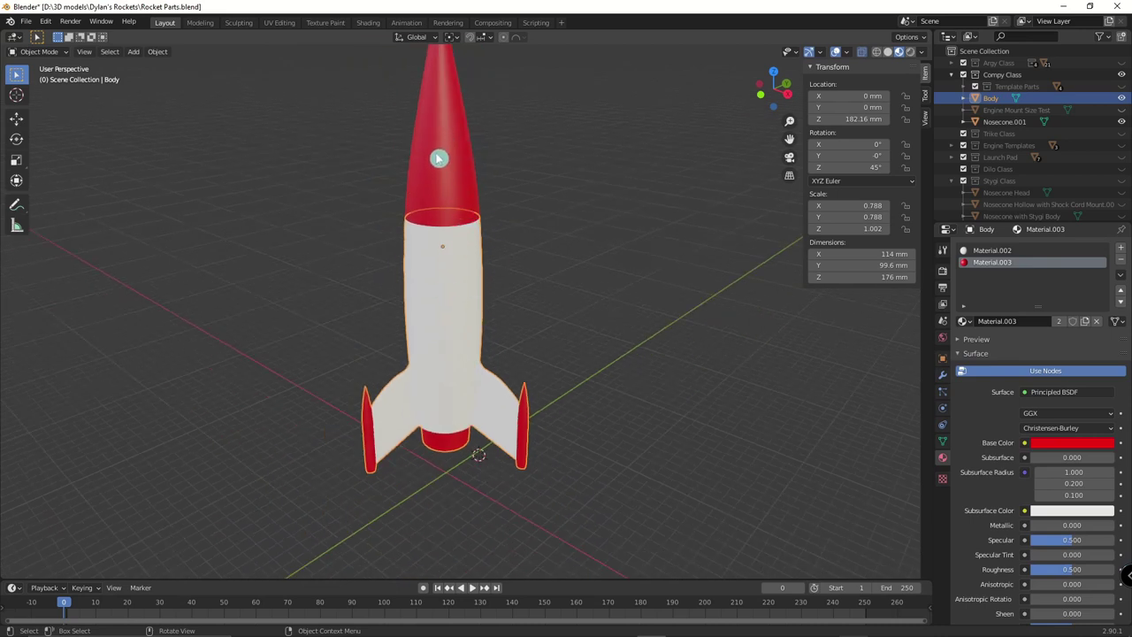
scroll(492, 298, "up", 3)
left_click(468, 263)
middle_click_drag(468, 263, 537, 289)
scroll(537, 290, "down", 3)
middle_click_drag(463, 169, 531, 367)
scroll(531, 367, "down", 3)
middle_click_drag(510, 257, 536, 260)
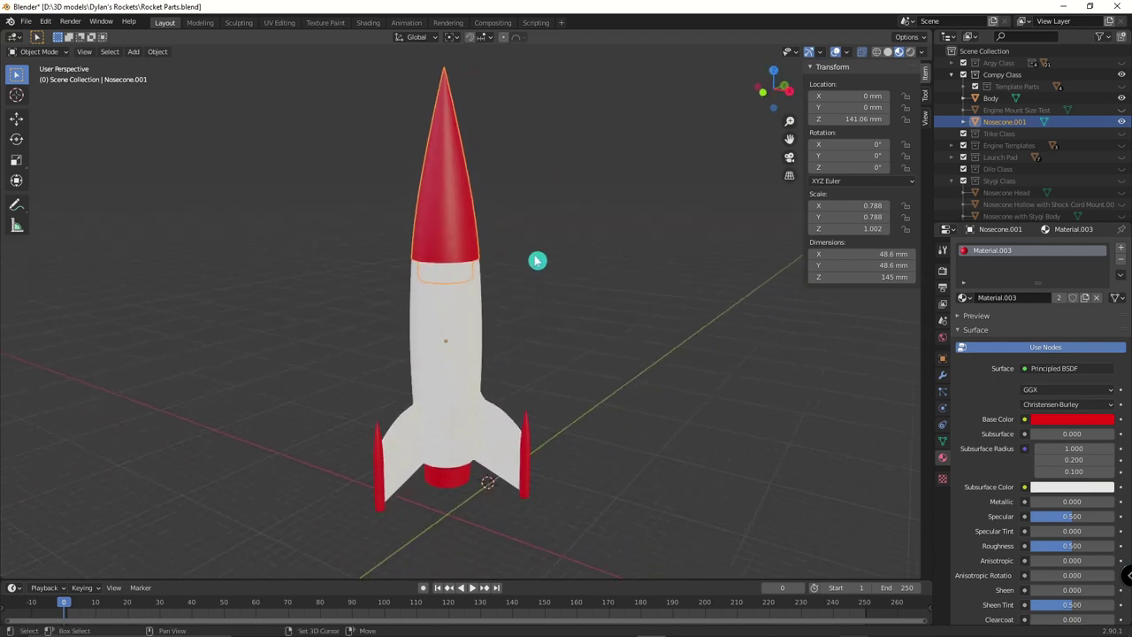
- Deselect the nose cone and view the complete rocket without selection outlines from different sides
middle_click_drag(606, 366, 478, 321)
left_click(362, 318)
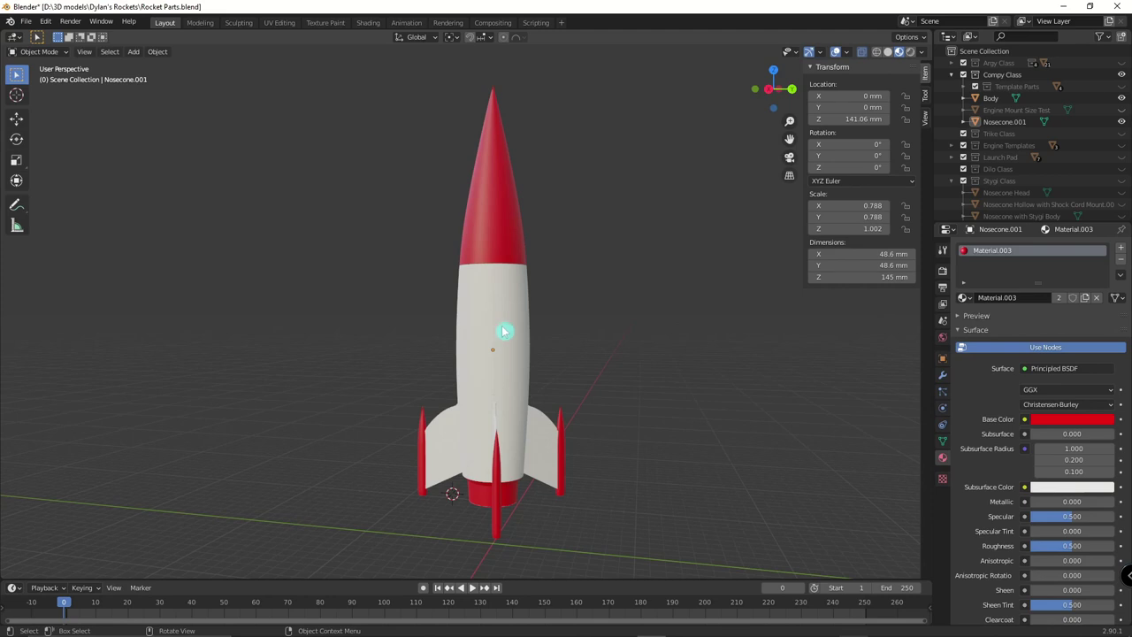
scroll(518, 333, "up", 2)
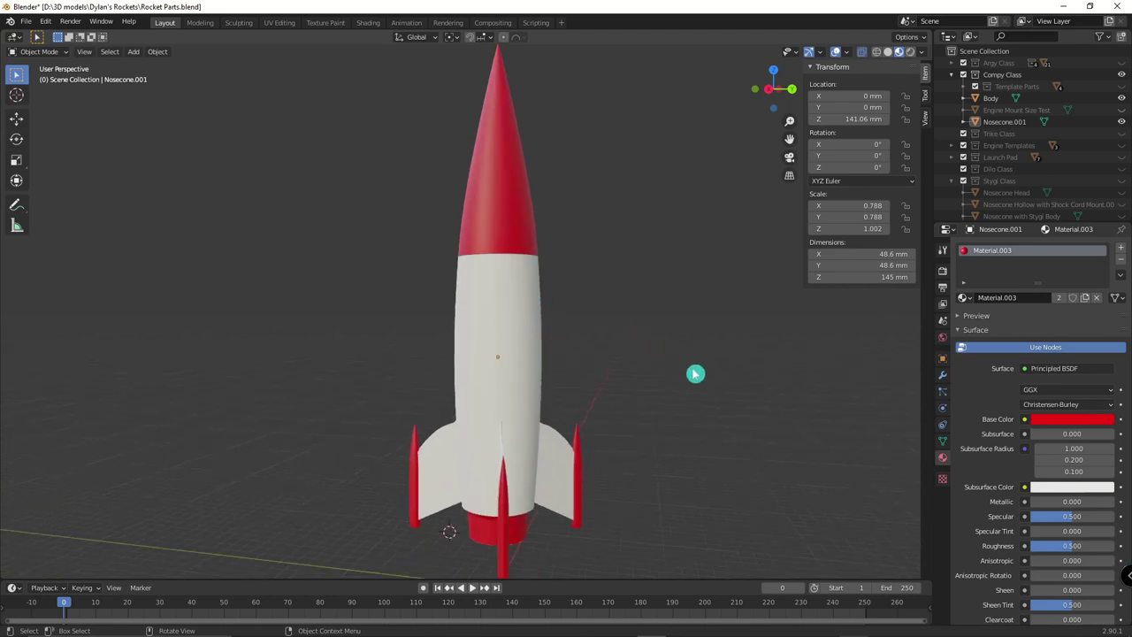
middle_click_drag(695, 374, 604, 379)
scroll(527, 323, "down", 2)
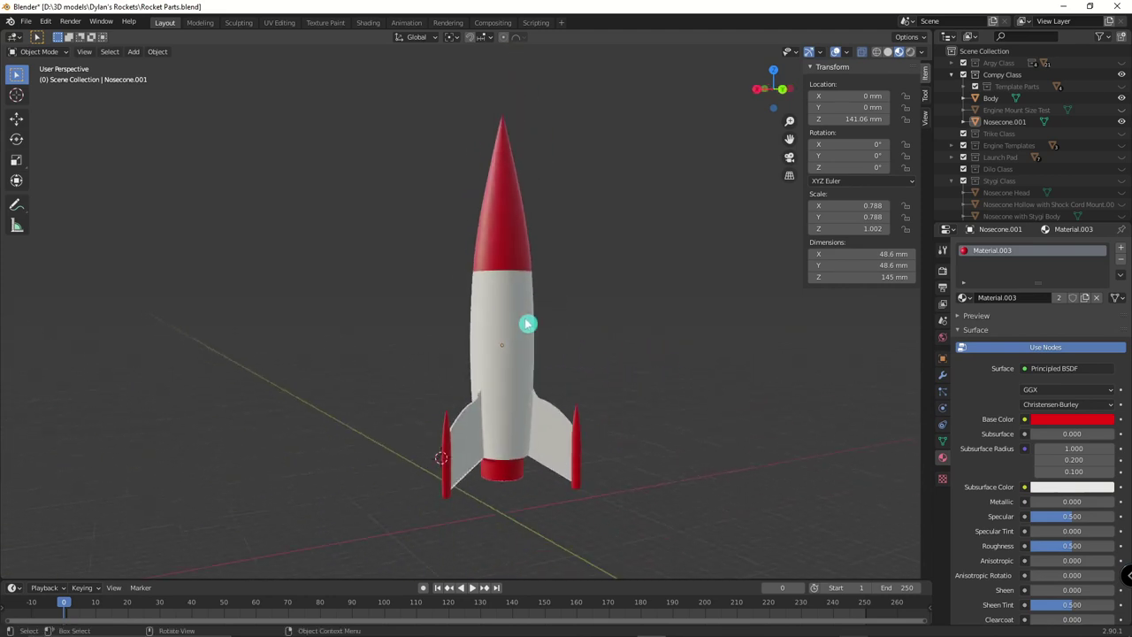
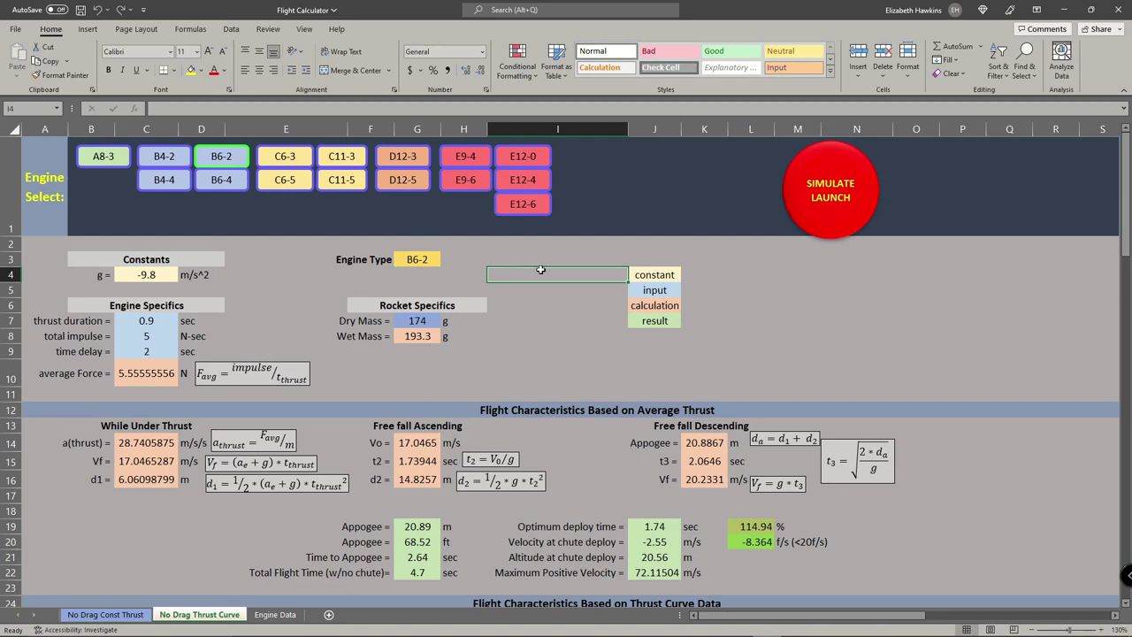
- Review the B6-2 engine's inputs, flight results and profile charts on the No Drag Thrust Curve sheet
left_click(546, 249)
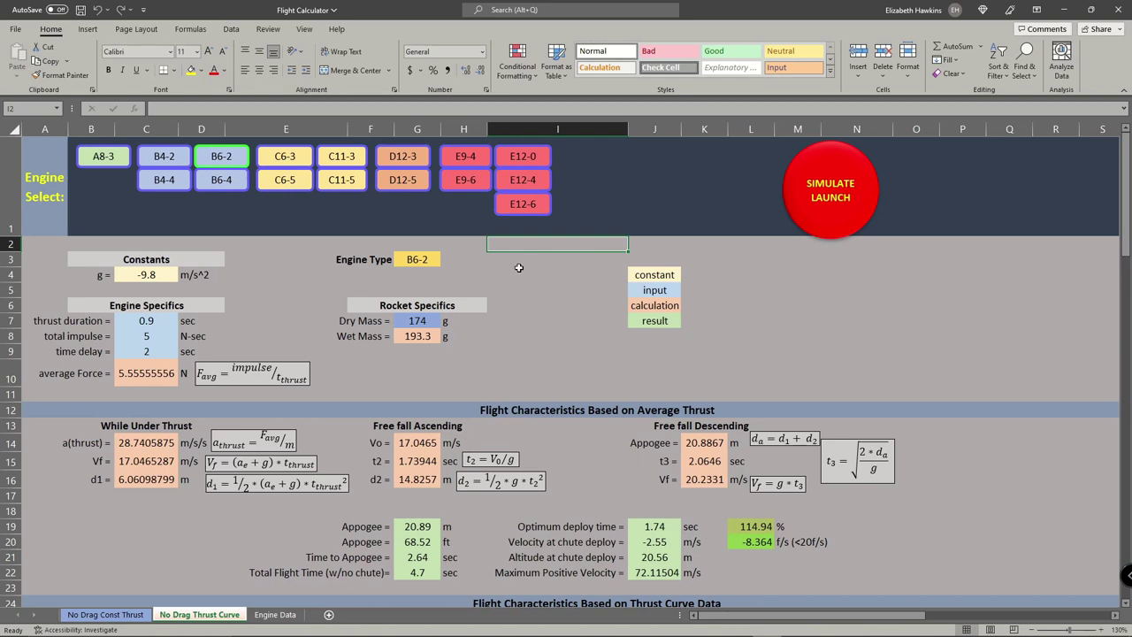
left_click(523, 260)
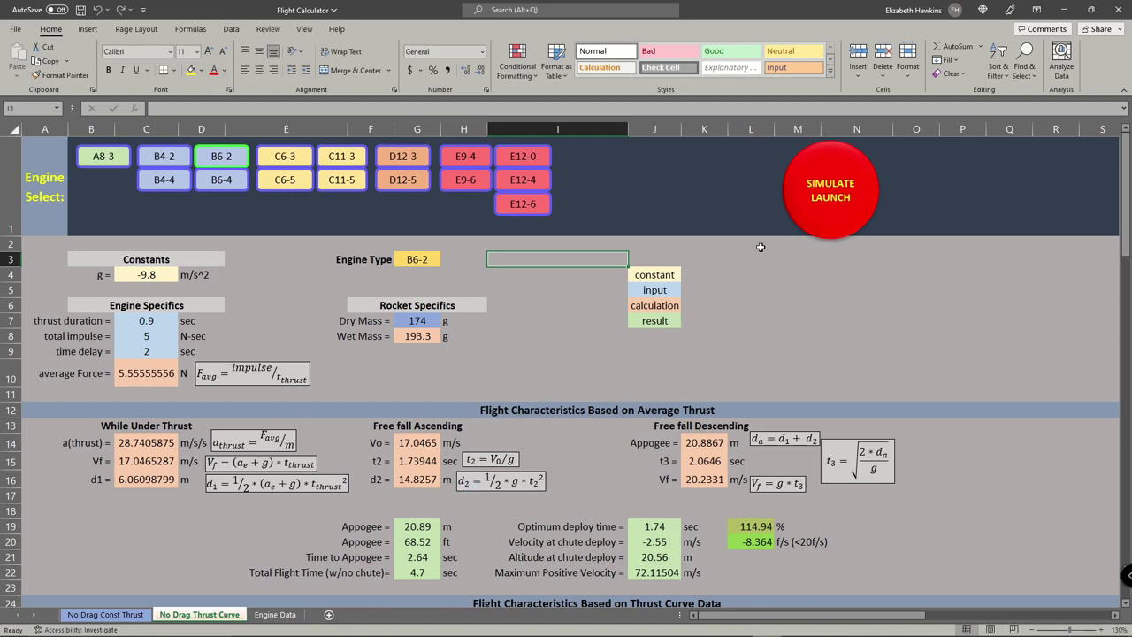
left_click(558, 306)
scroll(414, 391, "down", 3)
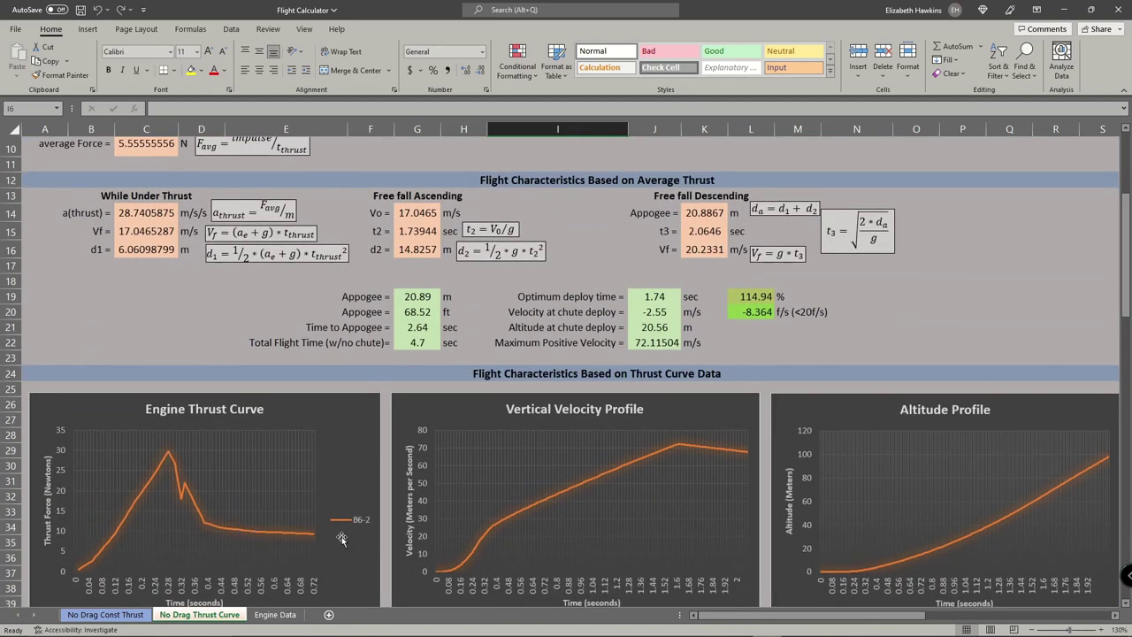
scroll(333, 356, "up", 4)
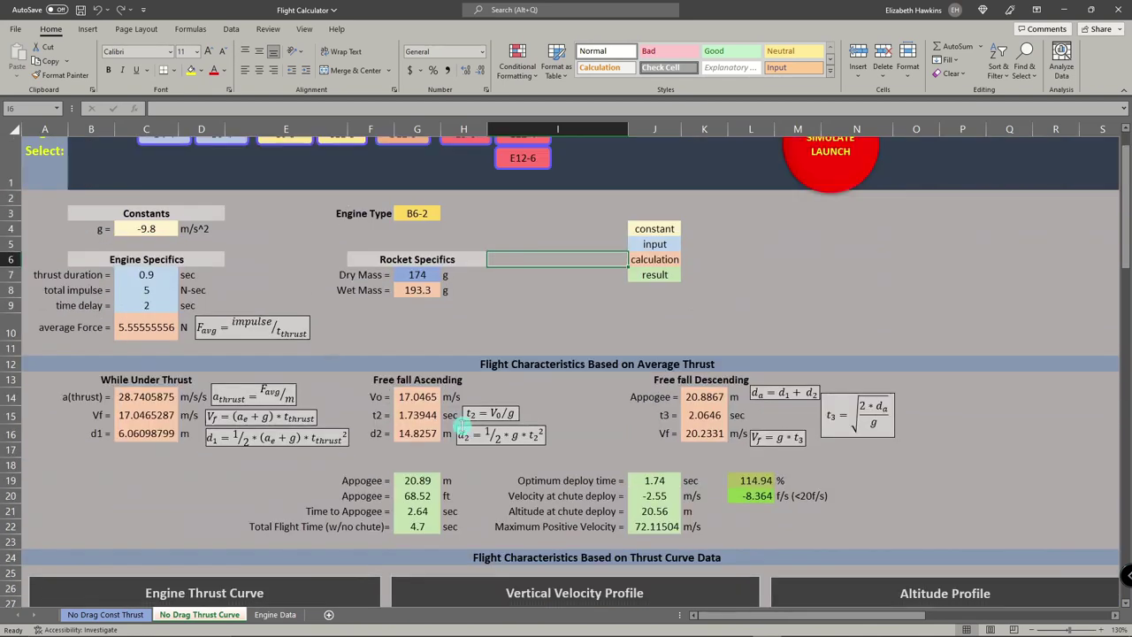
scroll(534, 483, "up", 1)
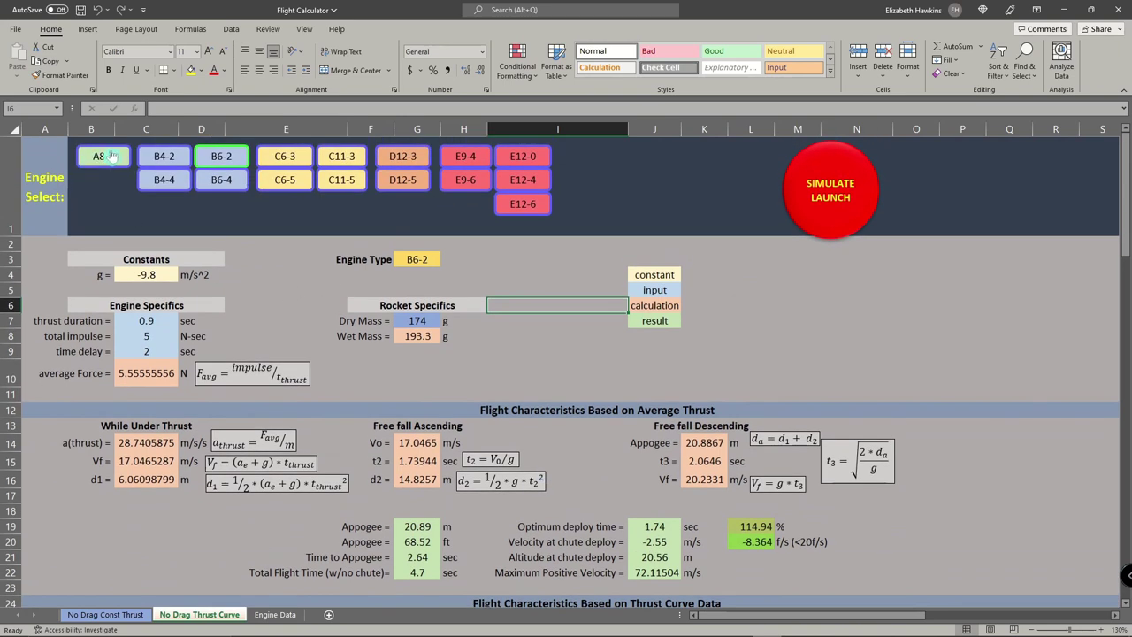
- Set the flight calculator's engine type to C11-3
left_click(337, 166)
left_click(338, 193)
left_click(291, 166)
left_click(224, 171)
left_click(333, 161)
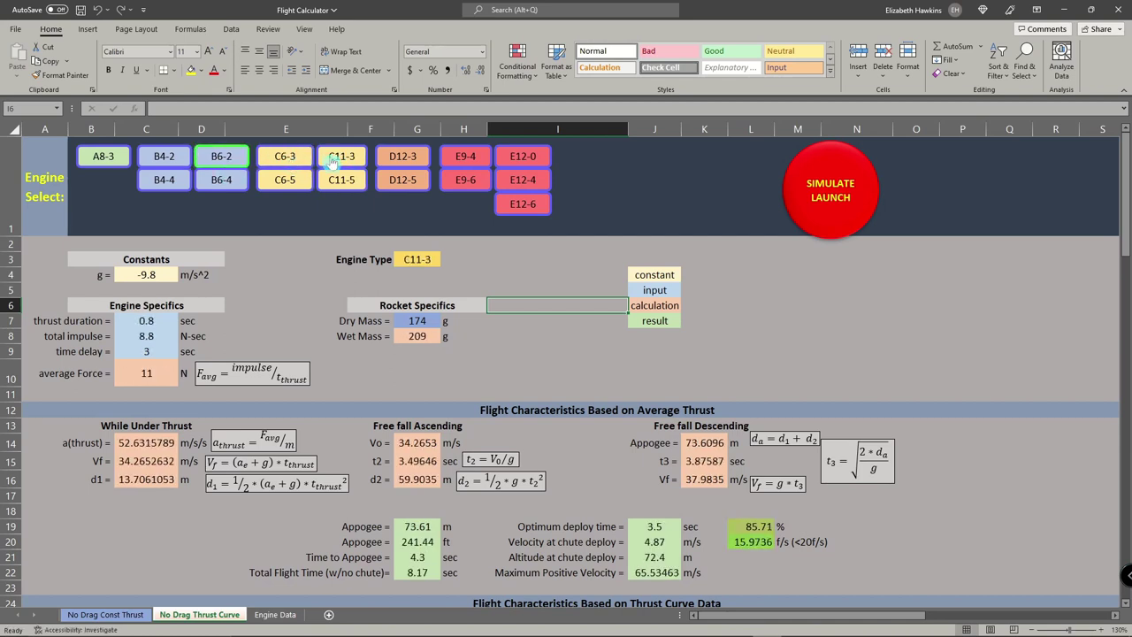
- Inspect the C11-3 engine's thrust duration, total impulse and time delay cells, plus the rocket's dry and wet mass cells
left_click(152, 324)
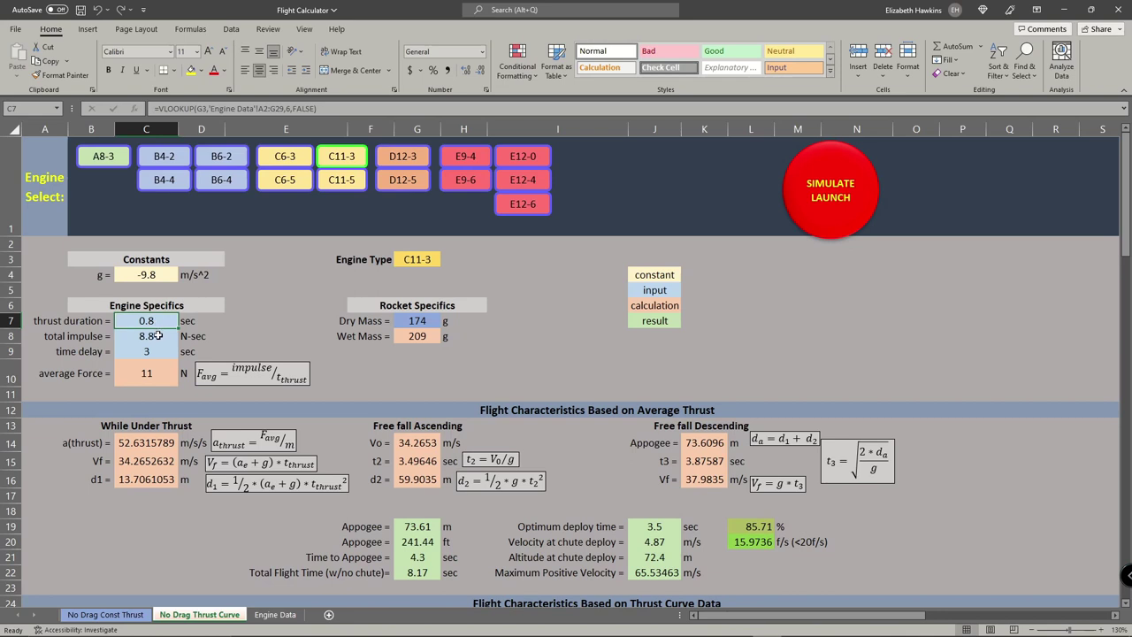
left_click(155, 336)
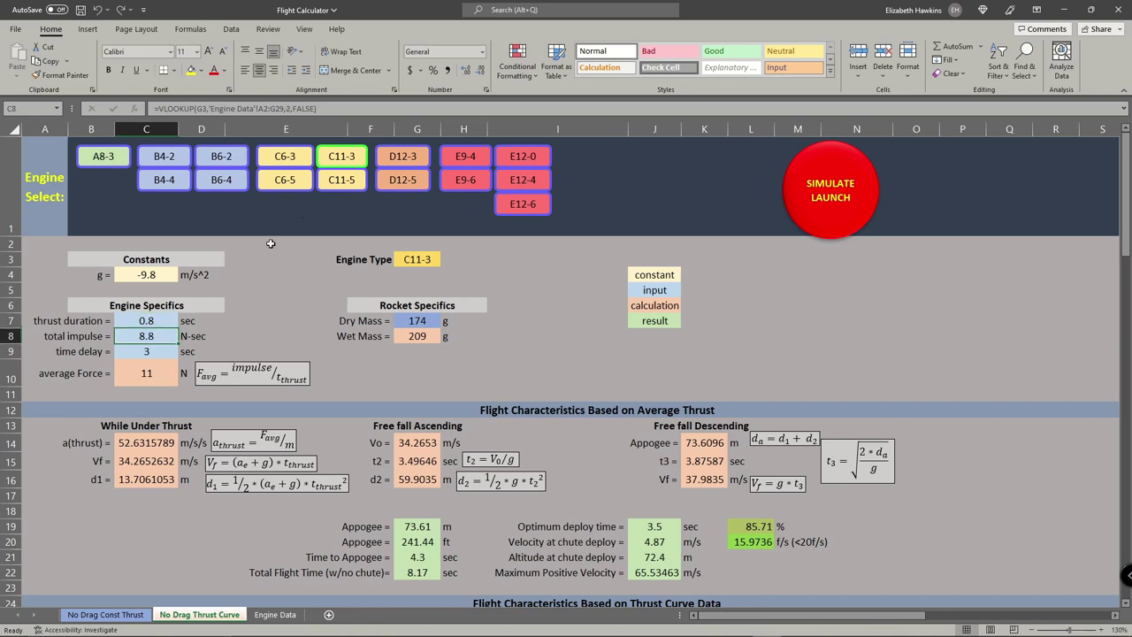
left_click(143, 352)
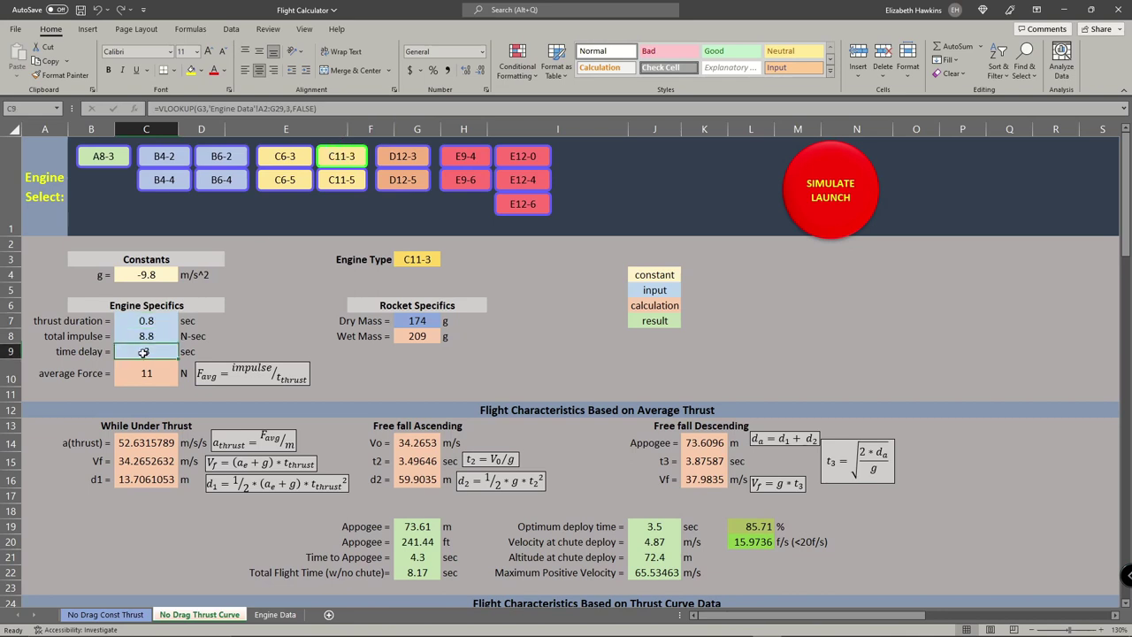
left_click(414, 321)
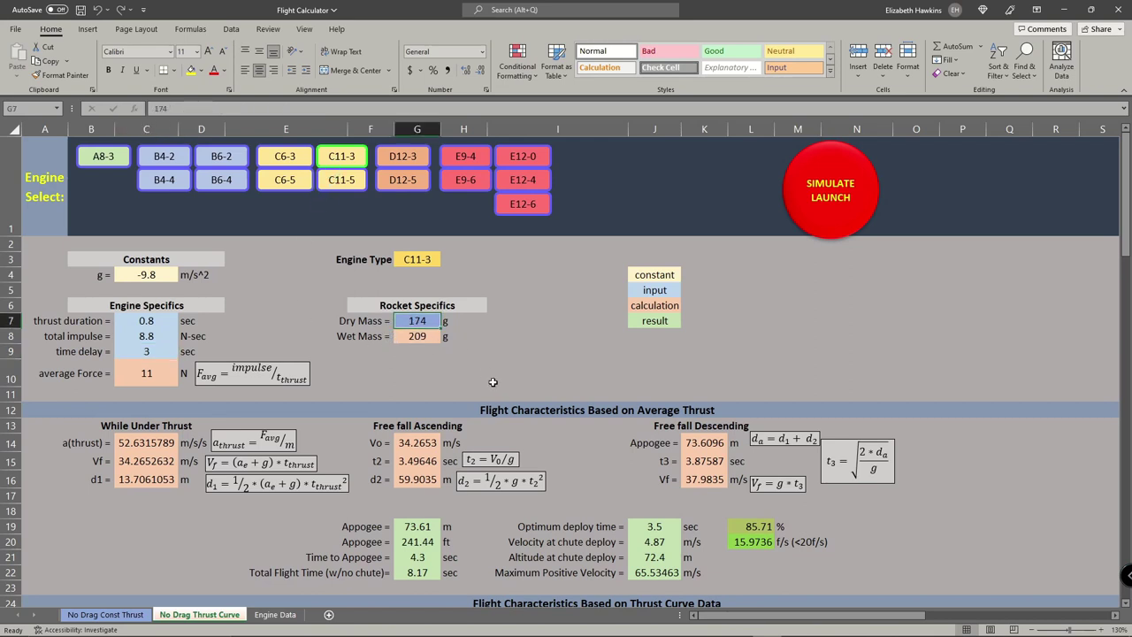
left_click(428, 340)
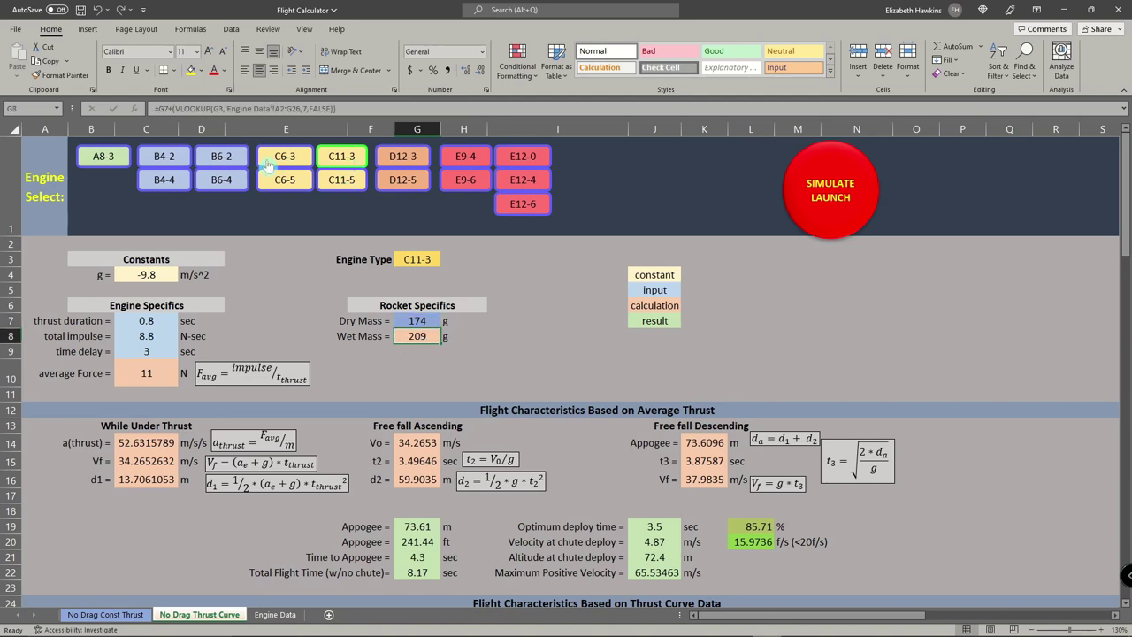
- Review the engine table on the Engine Data sheet, from engine names, total impulse and time delay through max thrust, thrust duration and weight
left_click(275, 614)
left_click_drag(25, 155, 36, 252)
left_click_drag(65, 155, 71, 256)
left_click_drag(106, 155, 106, 205)
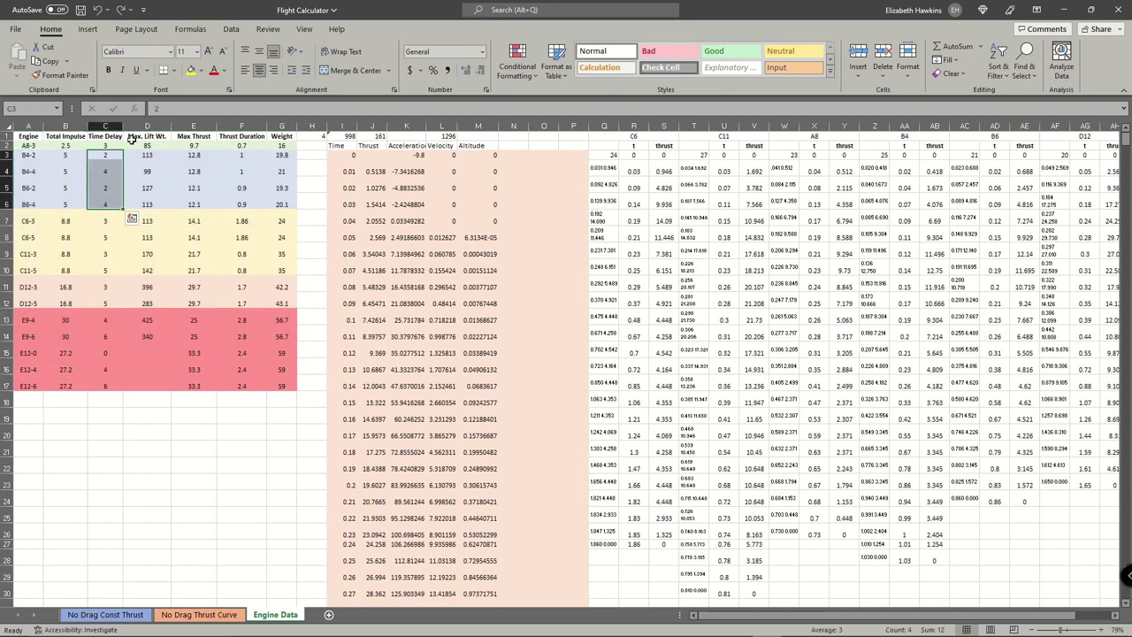
left_click(149, 138)
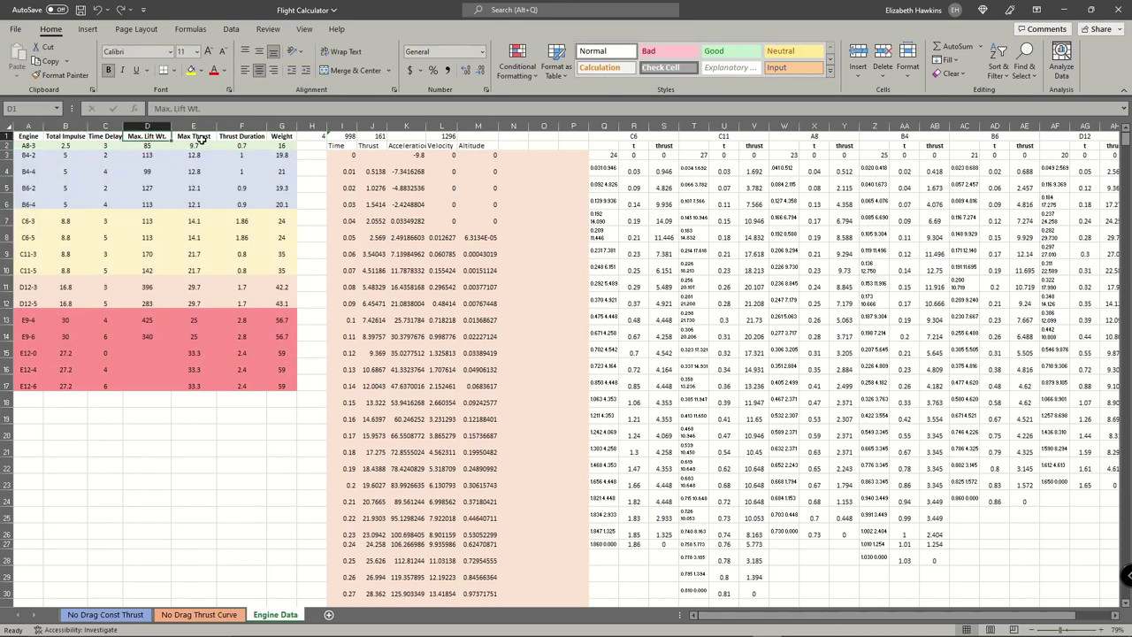
left_click(203, 138)
left_click(252, 136)
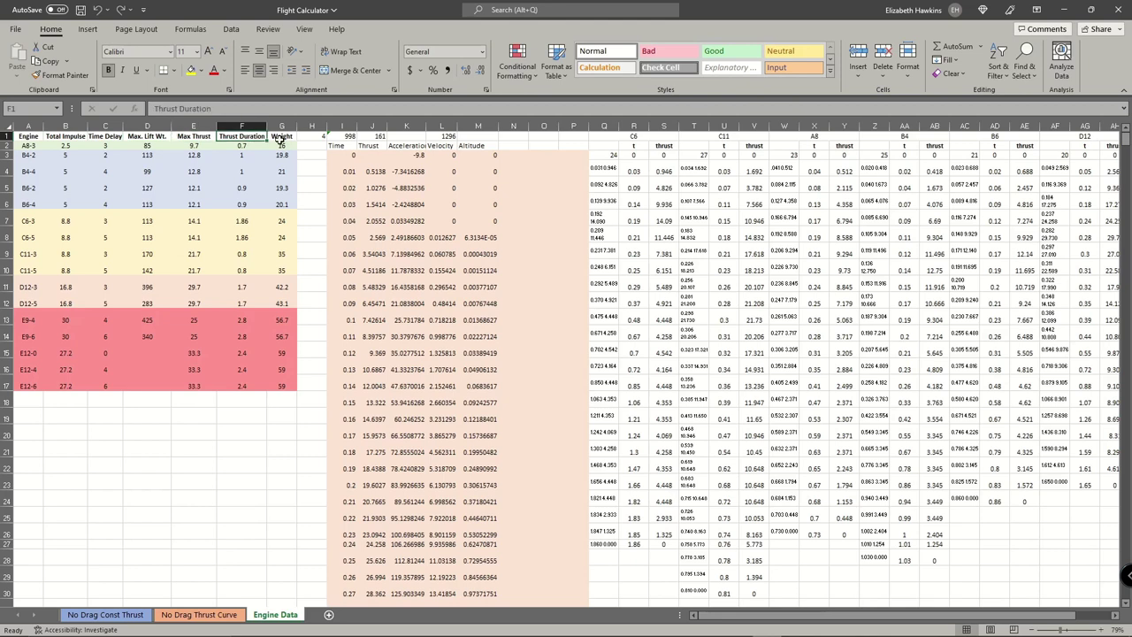
left_click(280, 139)
- Switch to the ThrustCurve page in Chrome and review the Estes B6 motor's specifications and thrust curve
mouse_move(238, 630)
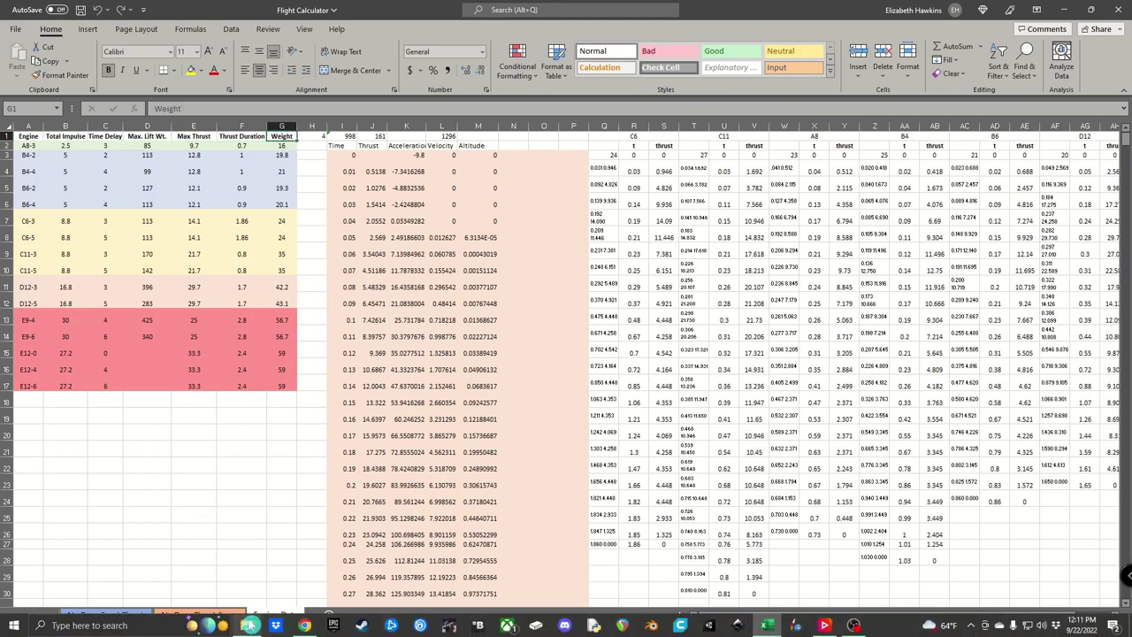
left_click(305, 625)
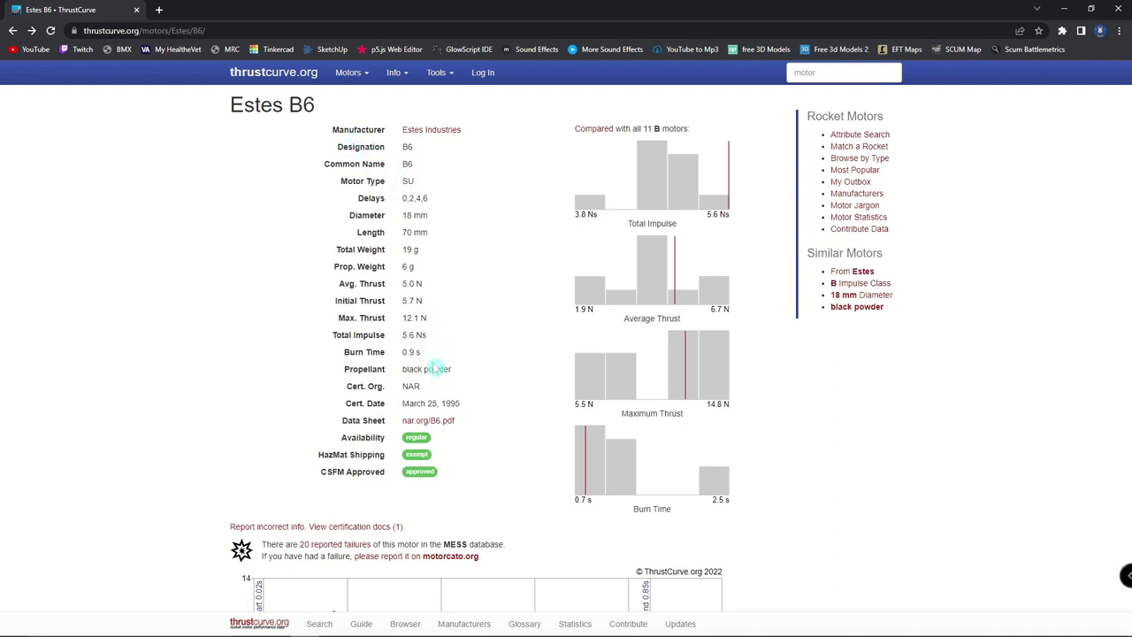
scroll(437, 369, "down", 4)
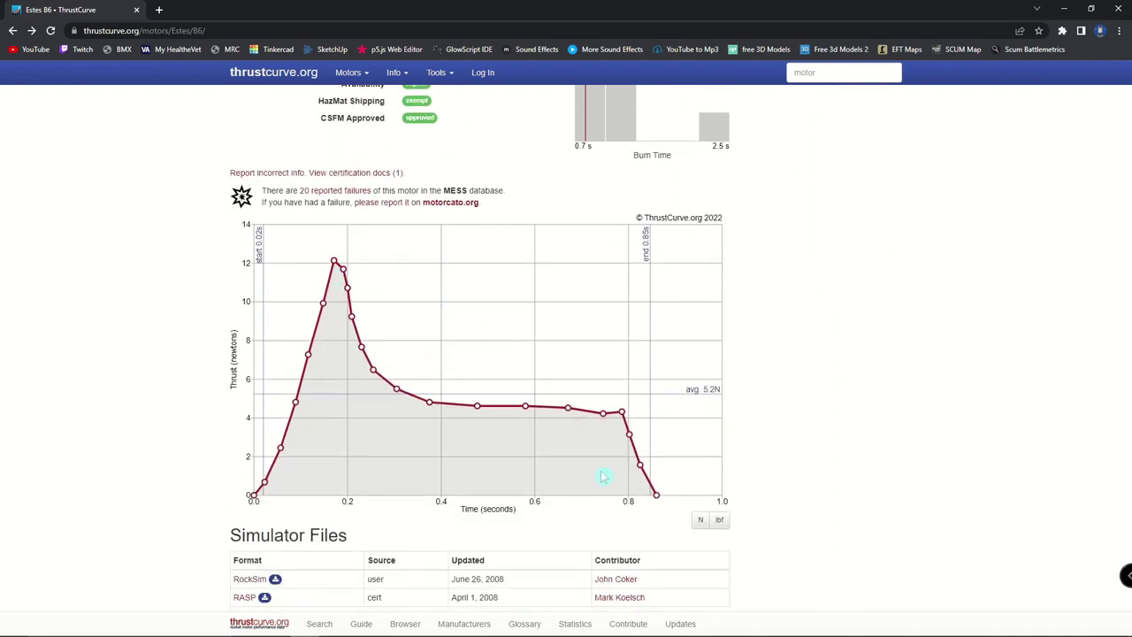
scroll(470, 525, "down", 1)
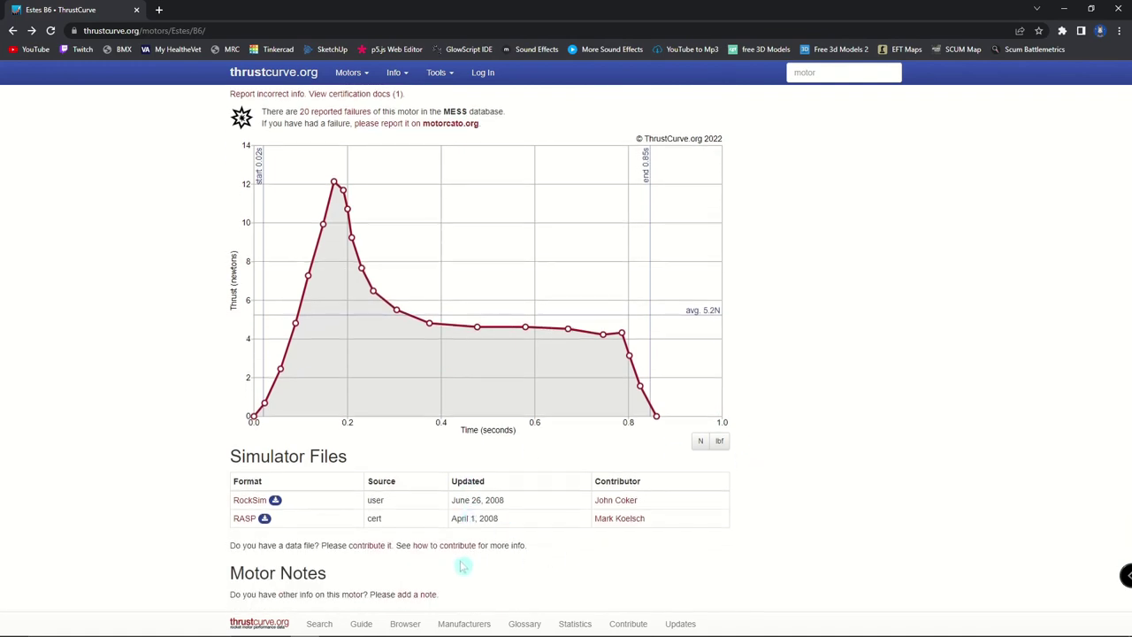
scroll(484, 516, "up", 2)
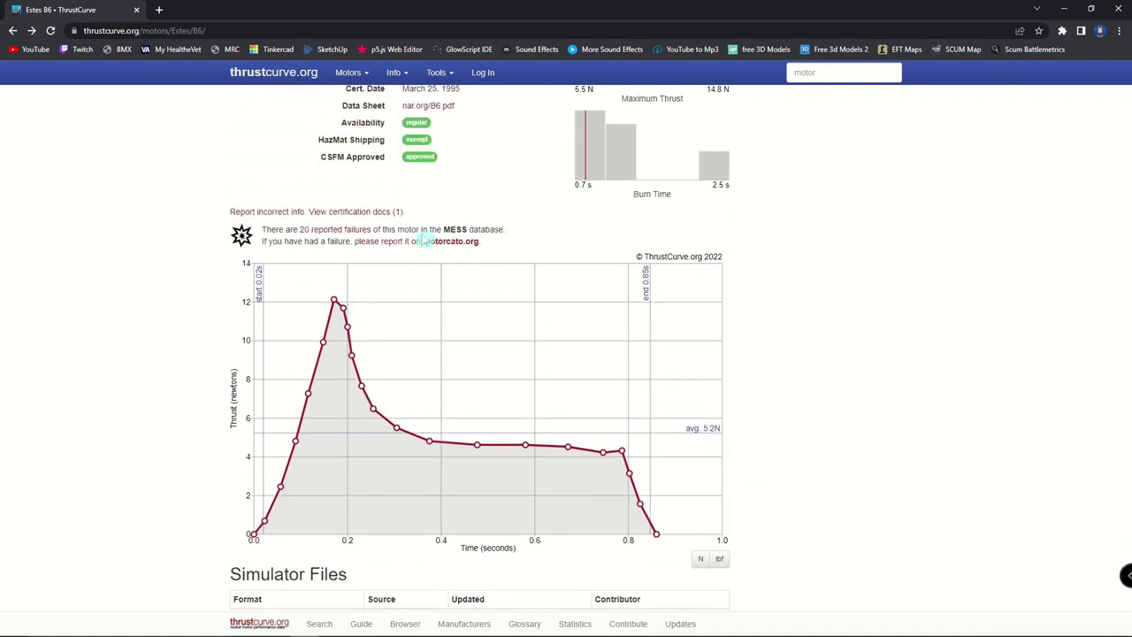
- Open the Estes B6 certification document and examine its test data, highlighting the time and thrust points on page 2
left_click(367, 214)
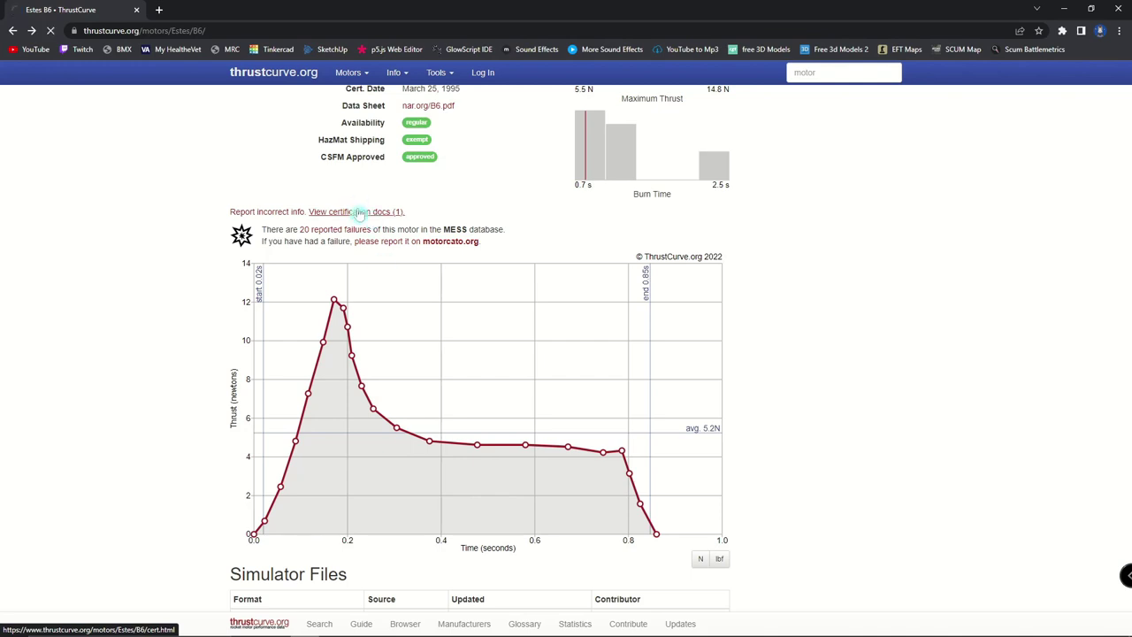
left_click(666, 182)
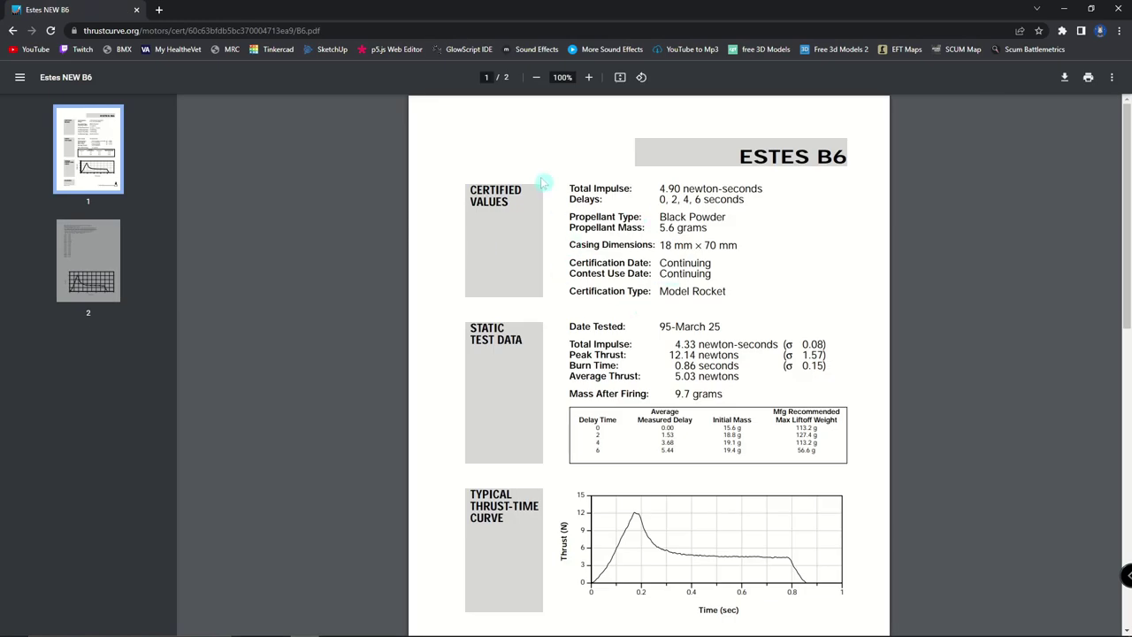
scroll(655, 303, "down", 4)
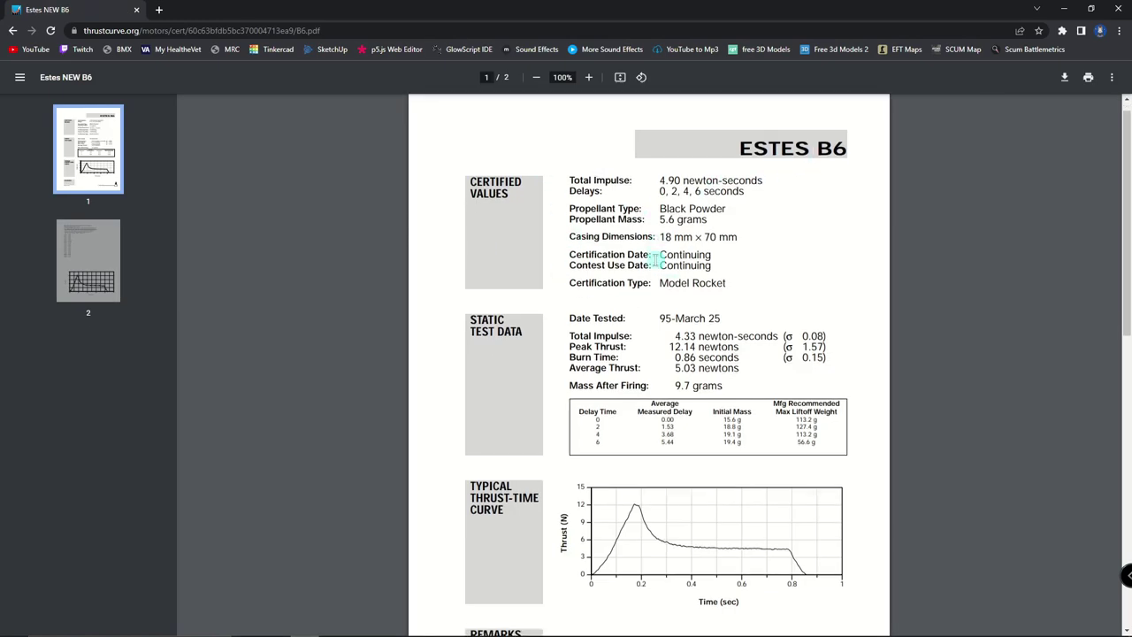
scroll(583, 496, "down", 3)
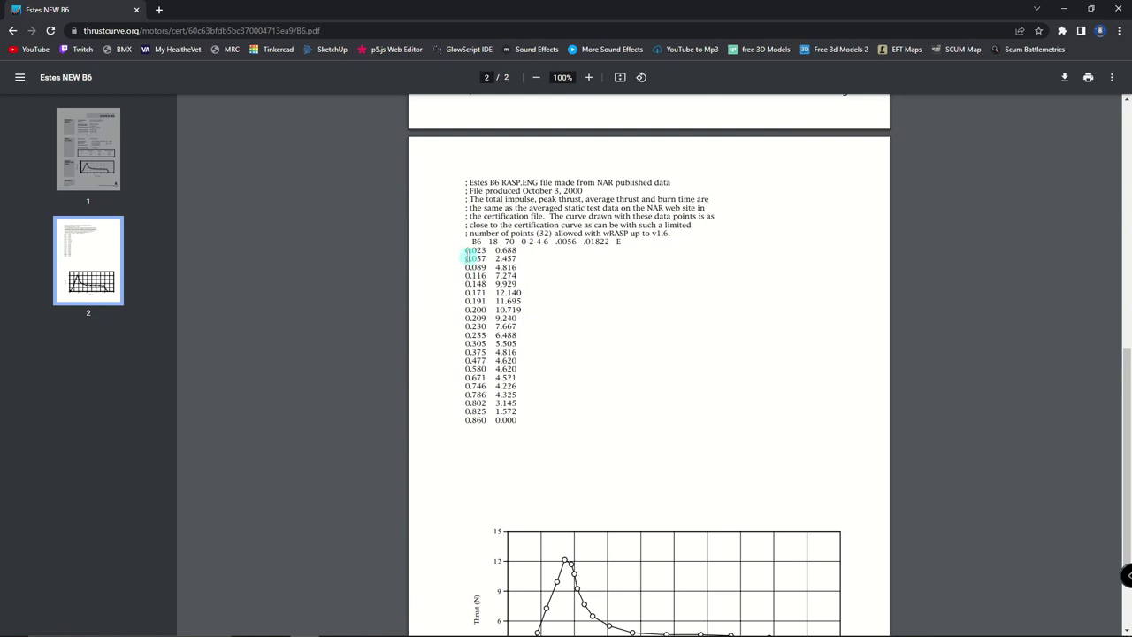
left_click_drag(466, 252, 622, 463)
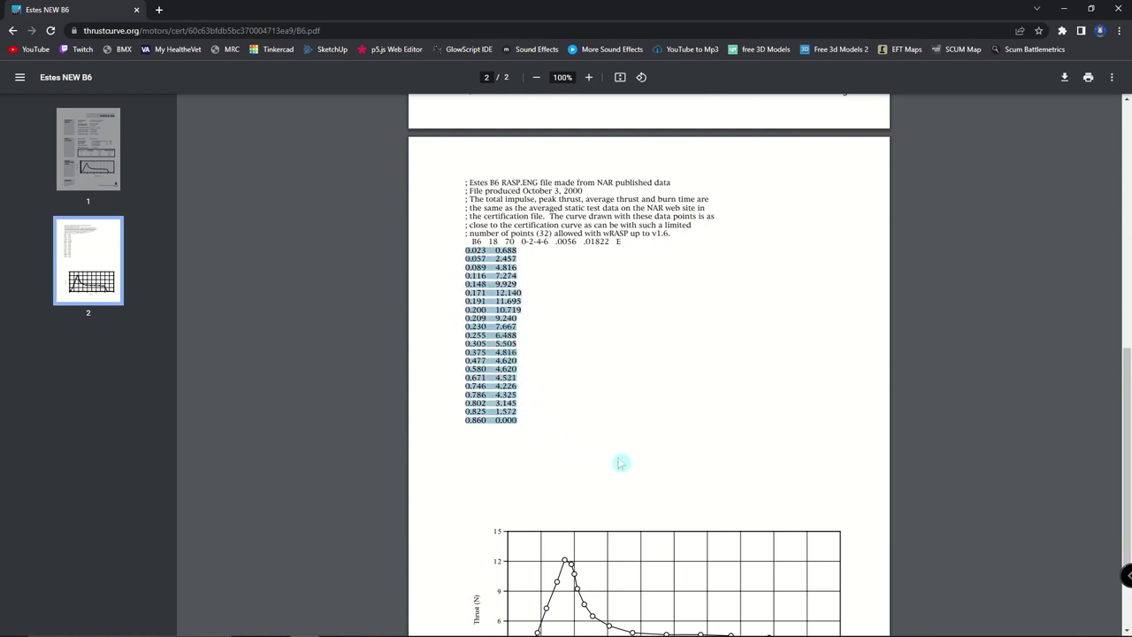
scroll(575, 495, "down", 2)
scroll(619, 397, "up", 3)
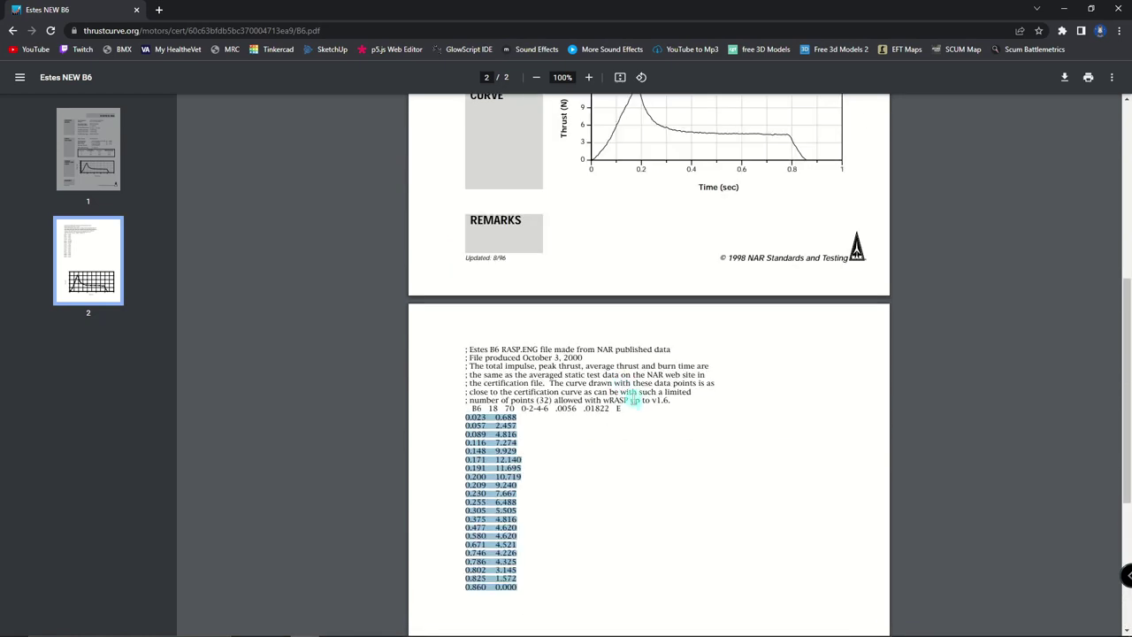
scroll(547, 516, "up", 5)
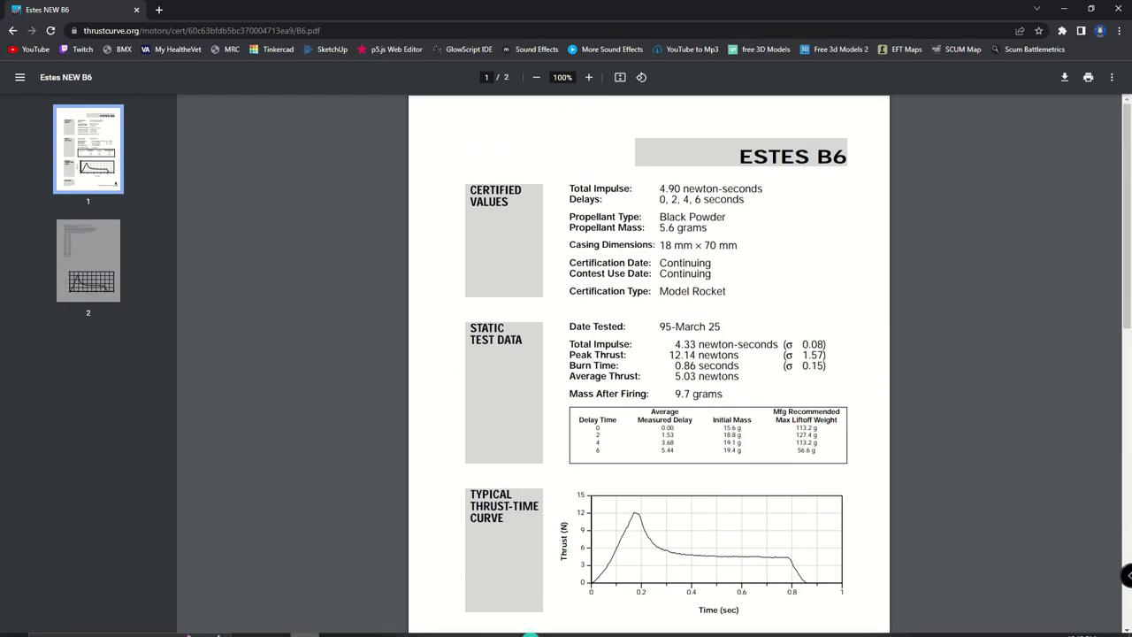
- Switch back to the Flight Calculator in Excel and review the thrust point columns on Engine Data and the charts on No Drag Thrust Curve
left_click(766, 626)
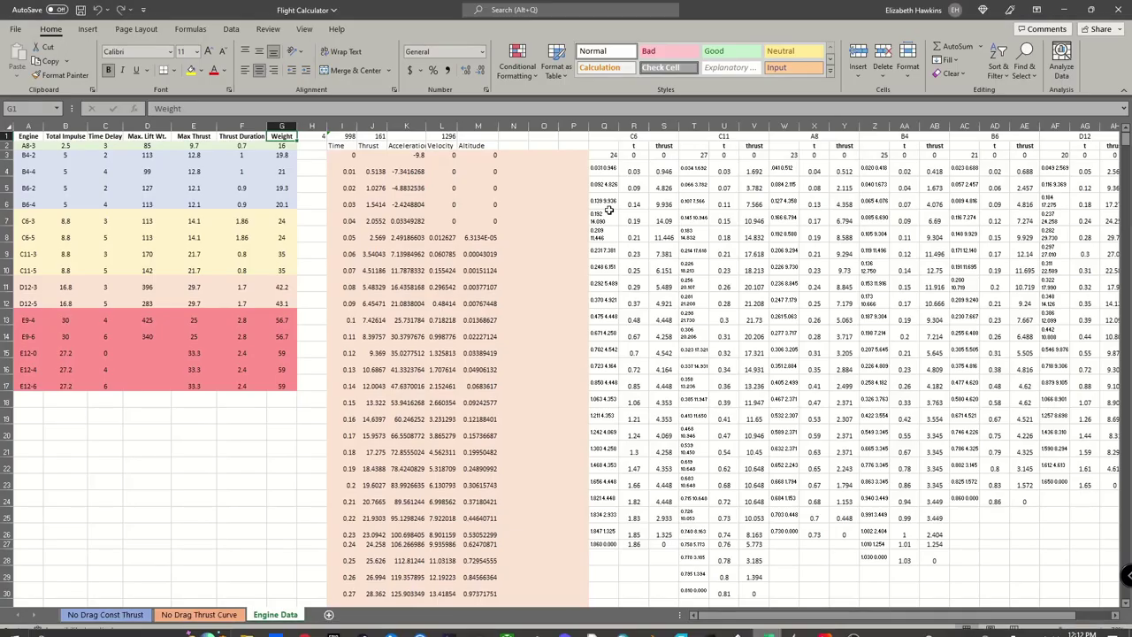
left_click_drag(659, 171, 694, 541)
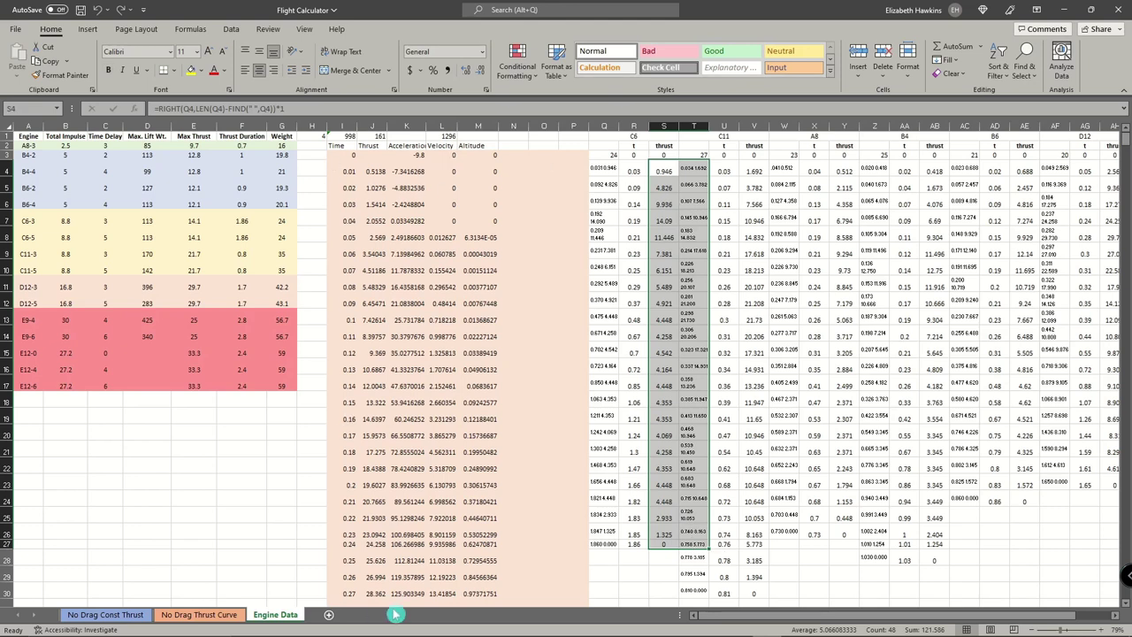
left_click(188, 619)
scroll(306, 462, "down", 3)
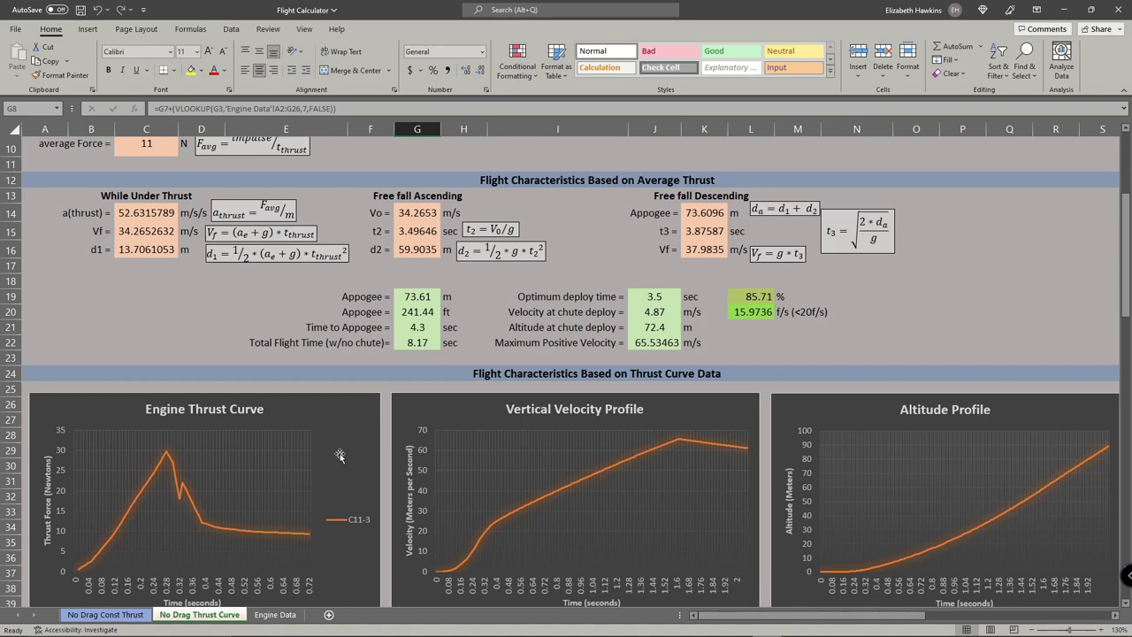
scroll(345, 453, "up", 3)
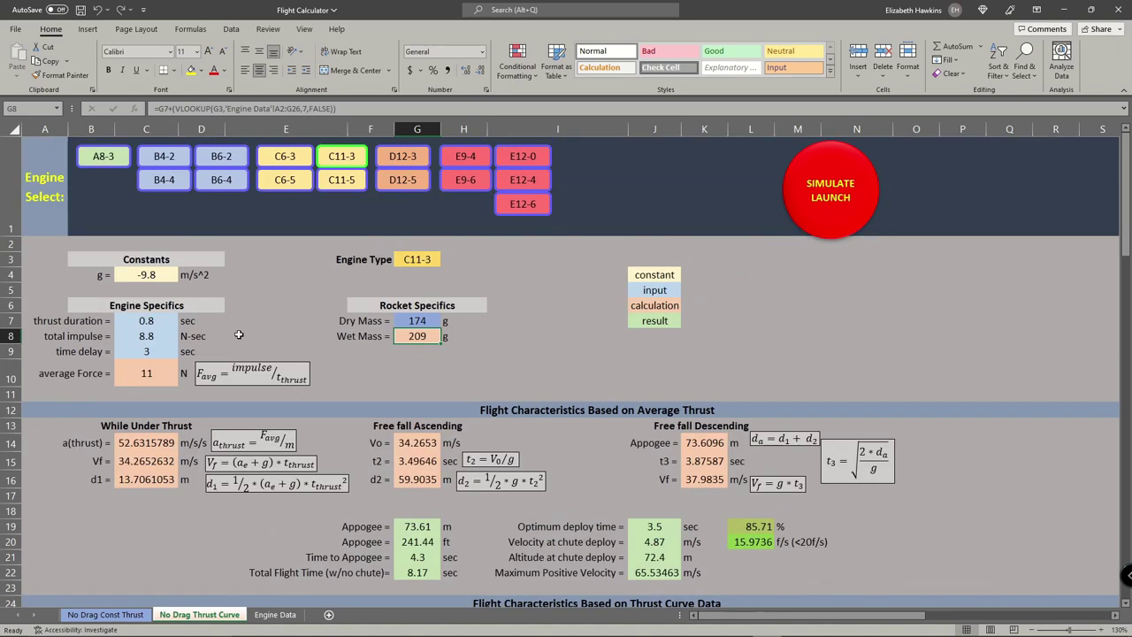
- Set the engine type to C6-3 and the rocket's dry mass to 150 g
left_click(285, 158)
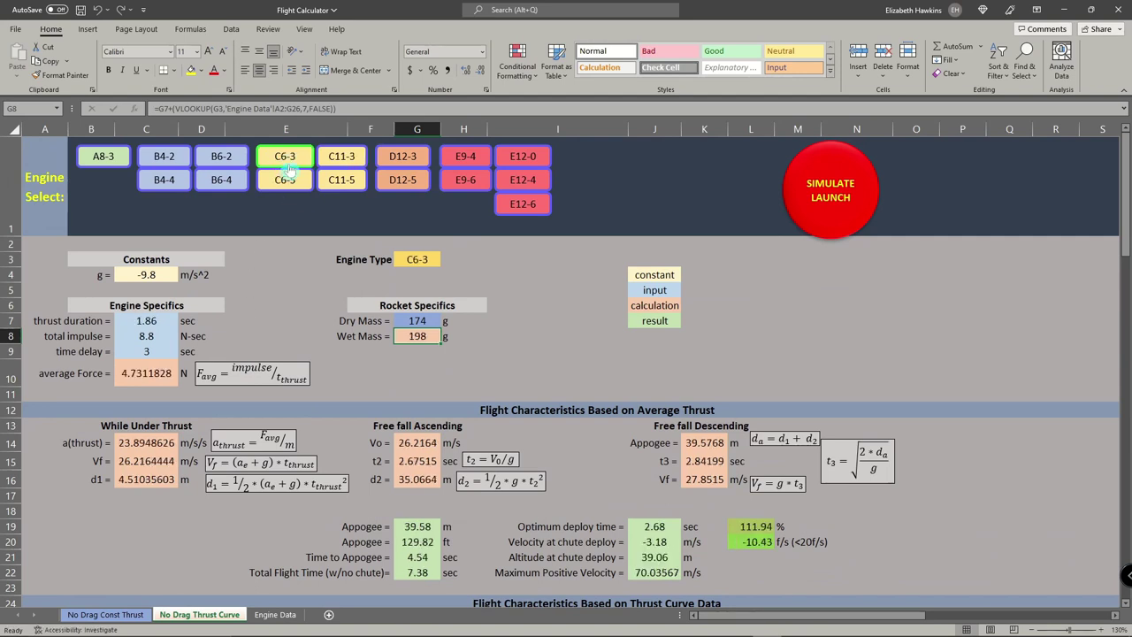
left_click(414, 321)
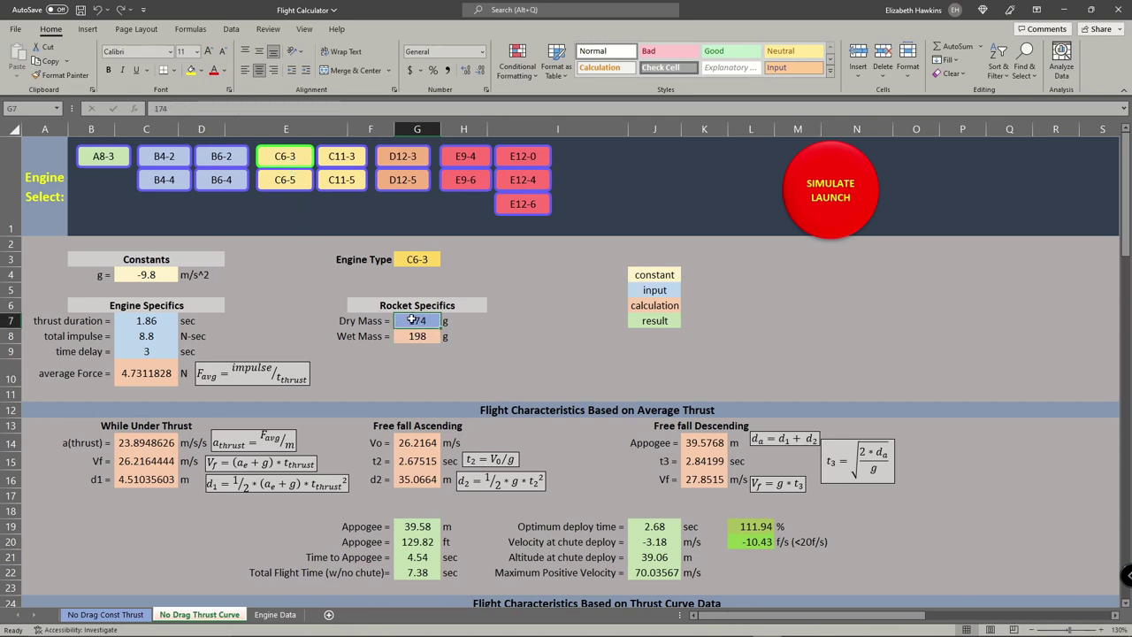
type("15")
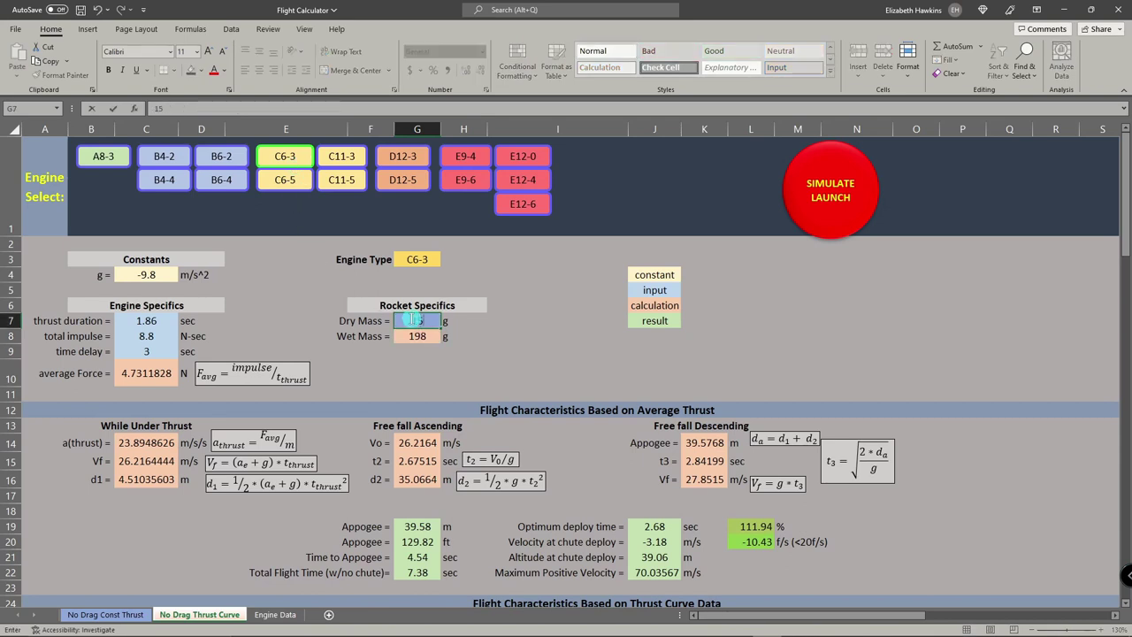
type("0")
key("Return")
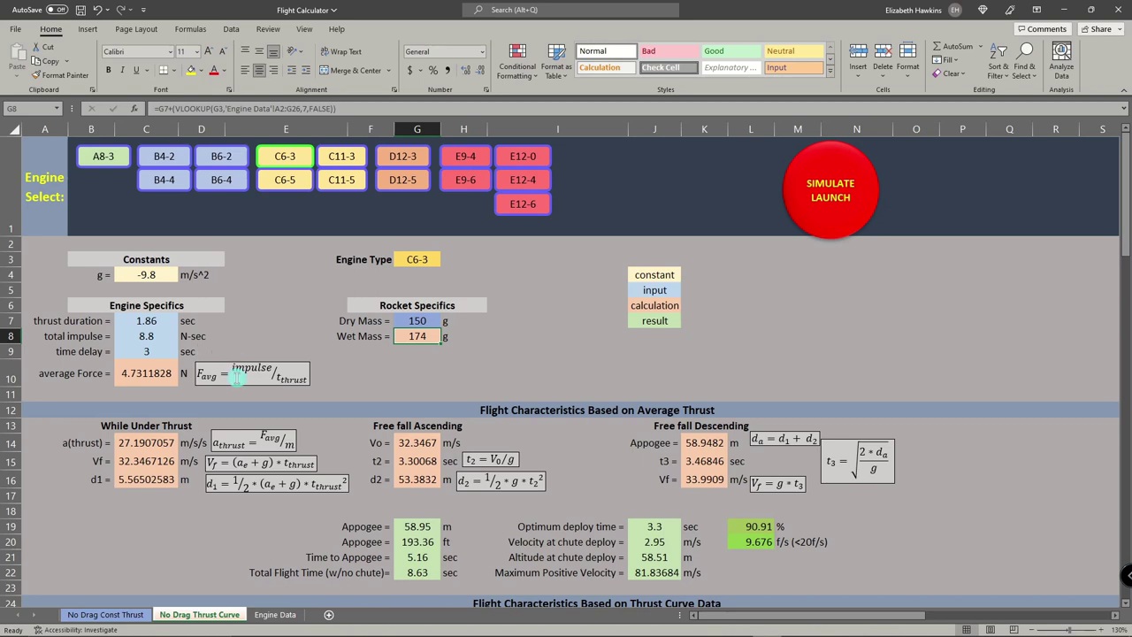
- Inspect the C6-3 engine's total impulse and average force cells and view its thrust, velocity and altitude charts
left_click(156, 336)
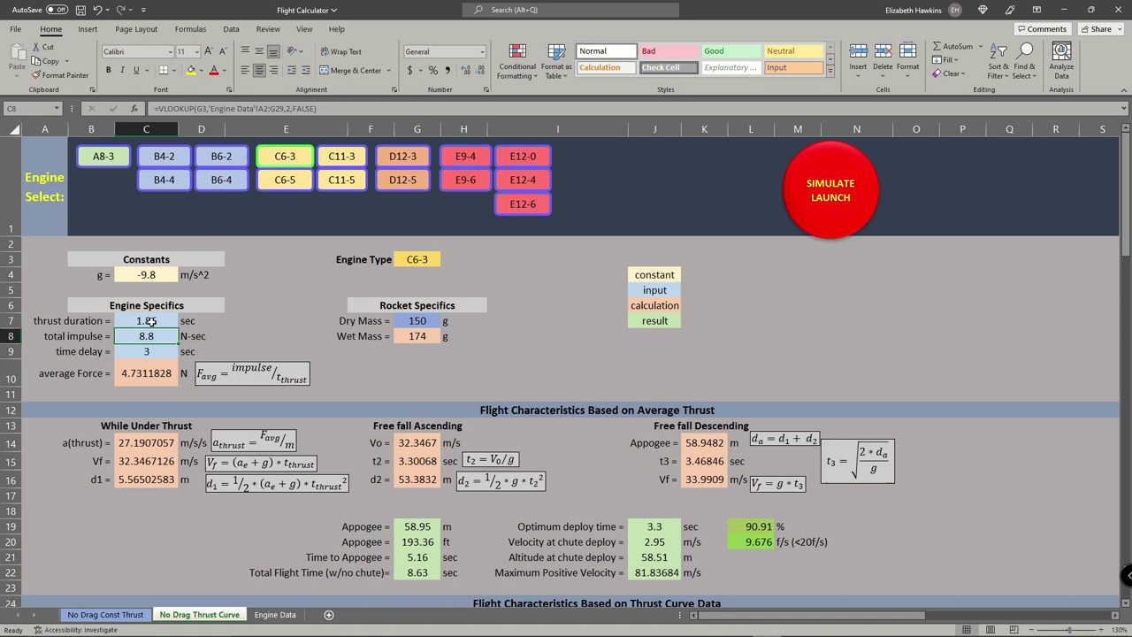
left_click(157, 373)
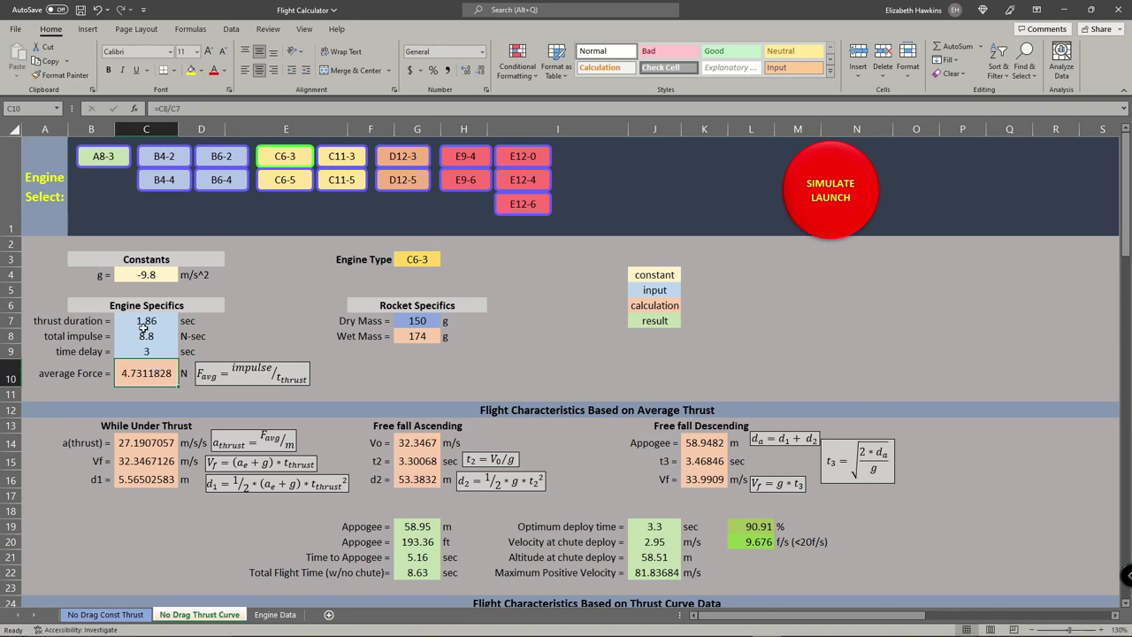
scroll(213, 420, "down", 4)
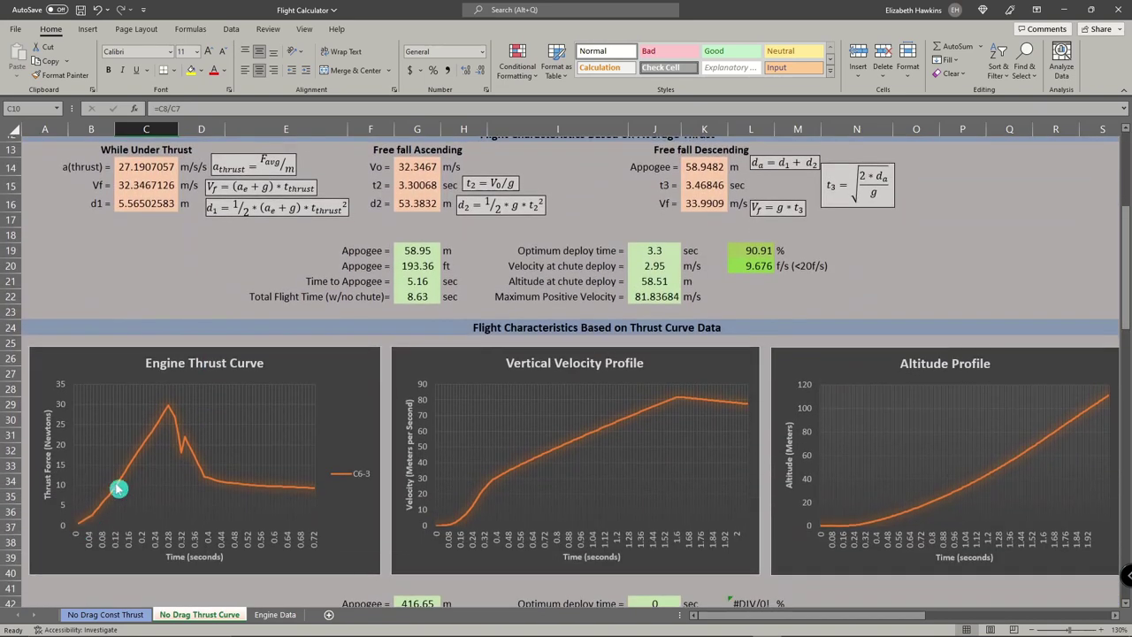
scroll(164, 408, "up", 4)
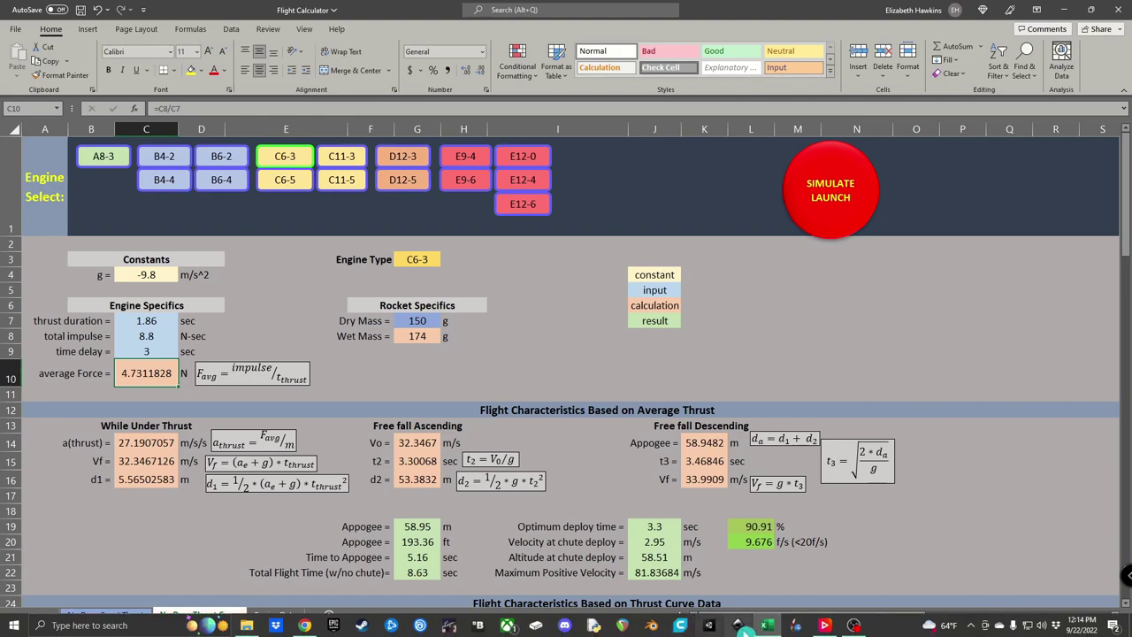
- Check the Estes B6 thrust-time curve in Chrome, then return to Excel and inspect the C6-3 engine's thrust duration cell
left_click(476, 626)
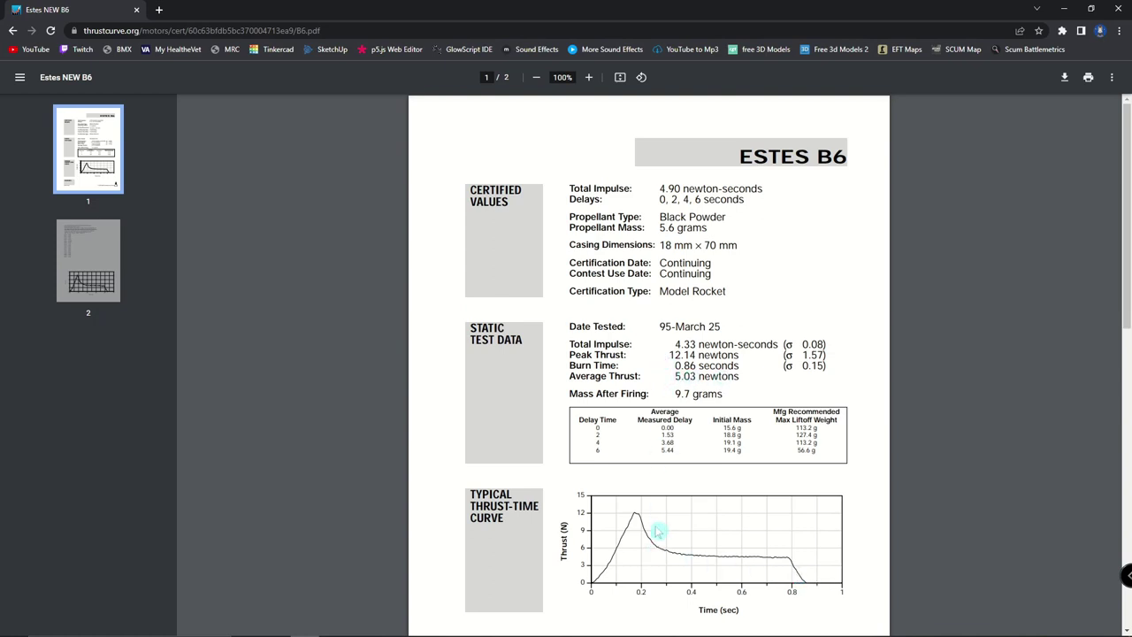
left_click(767, 626)
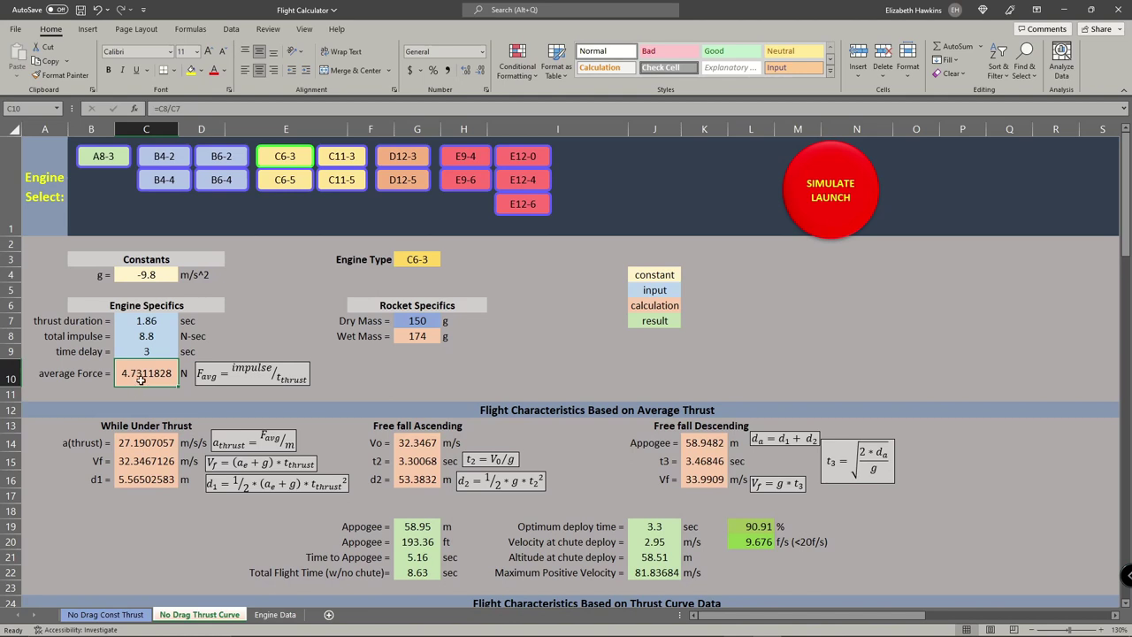
left_click(145, 320)
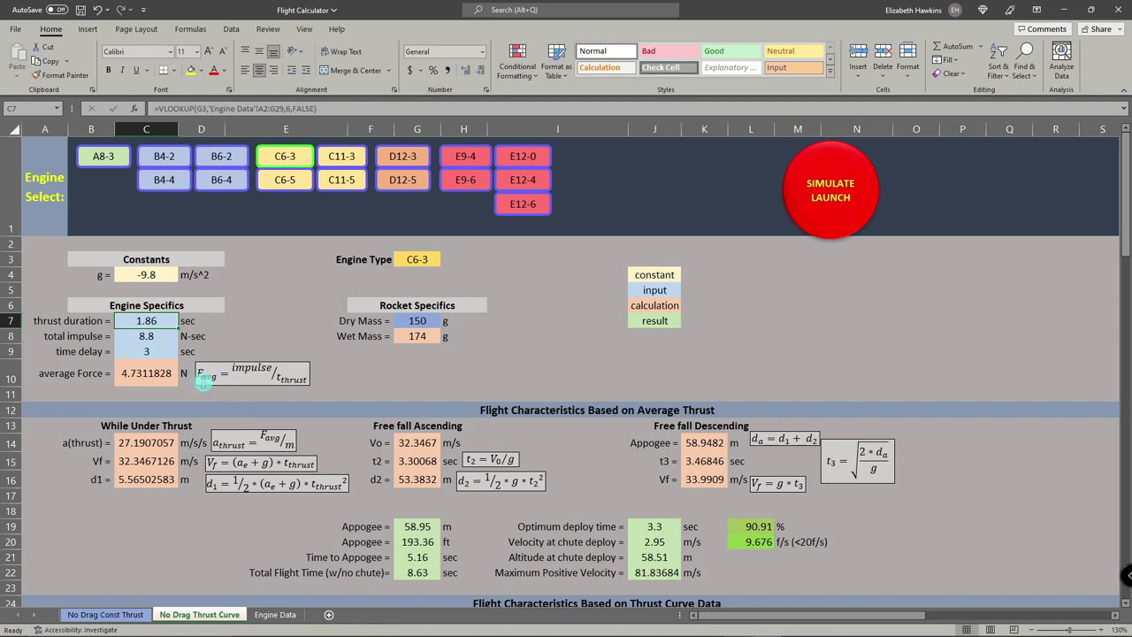
- Inspect the rocket's wet and dry mass cells and the engine's average force formula
left_click(420, 337)
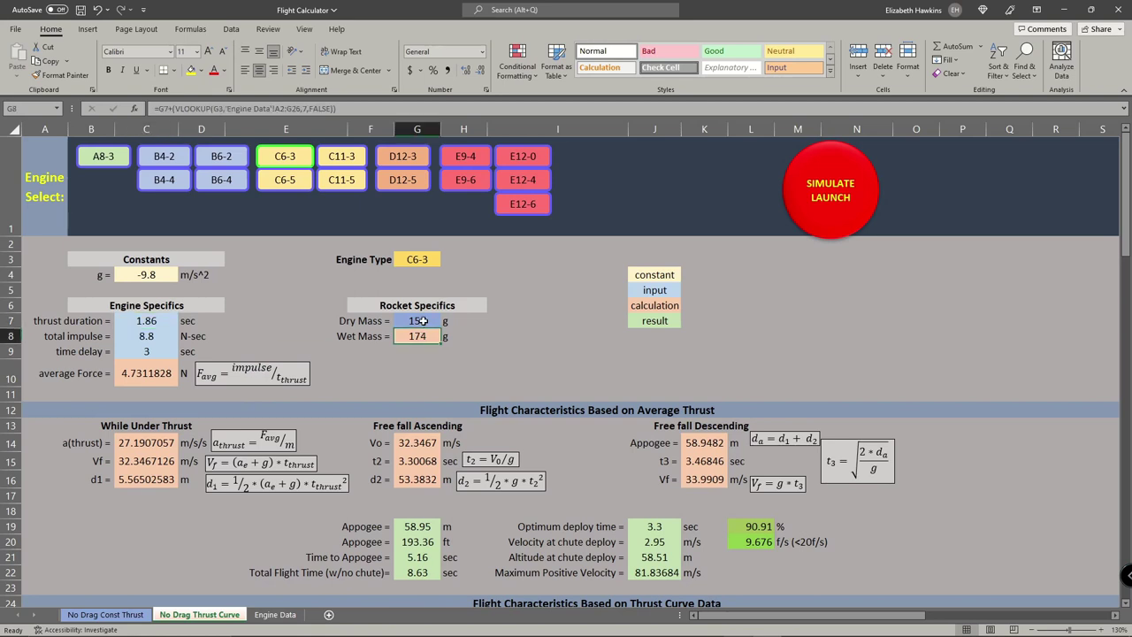
left_click(423, 321)
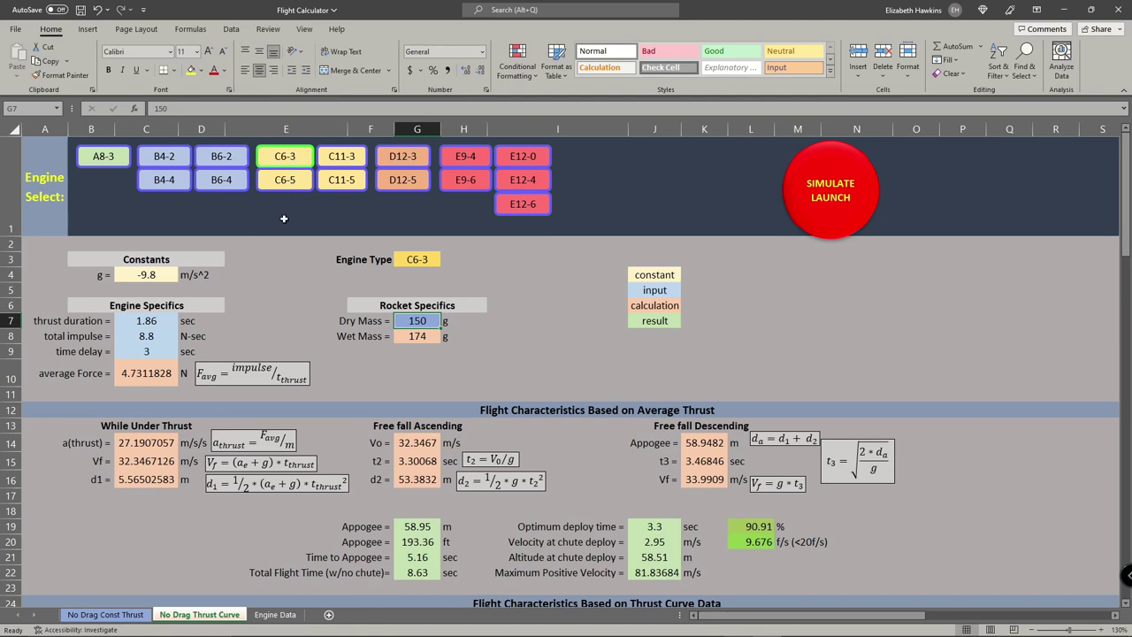
left_click(148, 374)
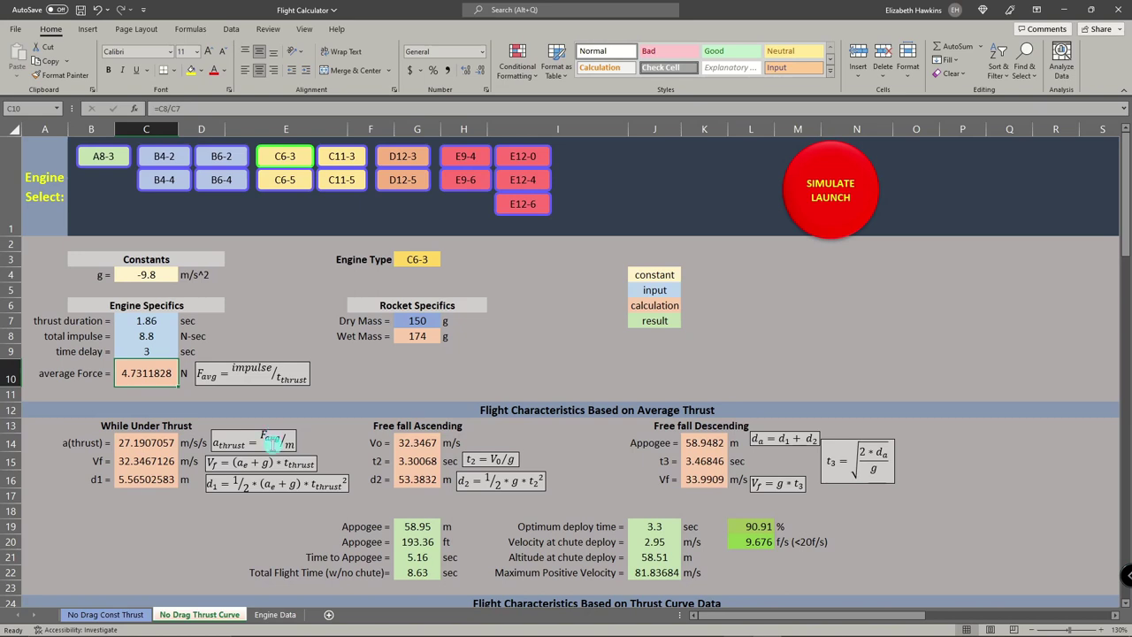
left_click(421, 354)
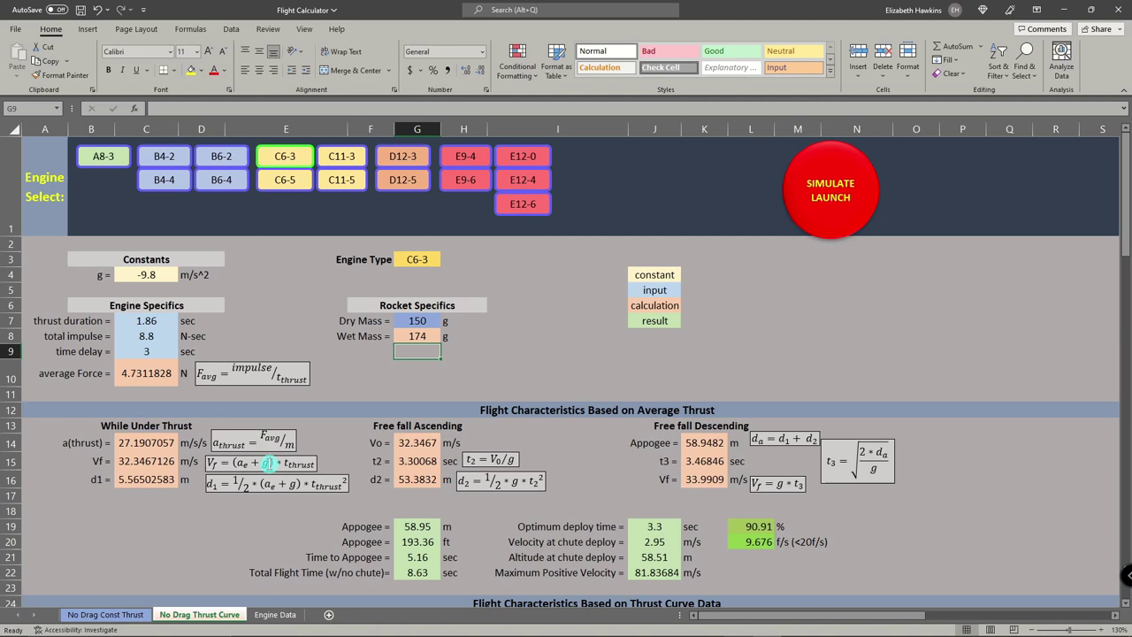
- Examine the final velocity and d1 formulas under thrust along with the gravity constant and thrust duration they rely on
double_click(266, 462)
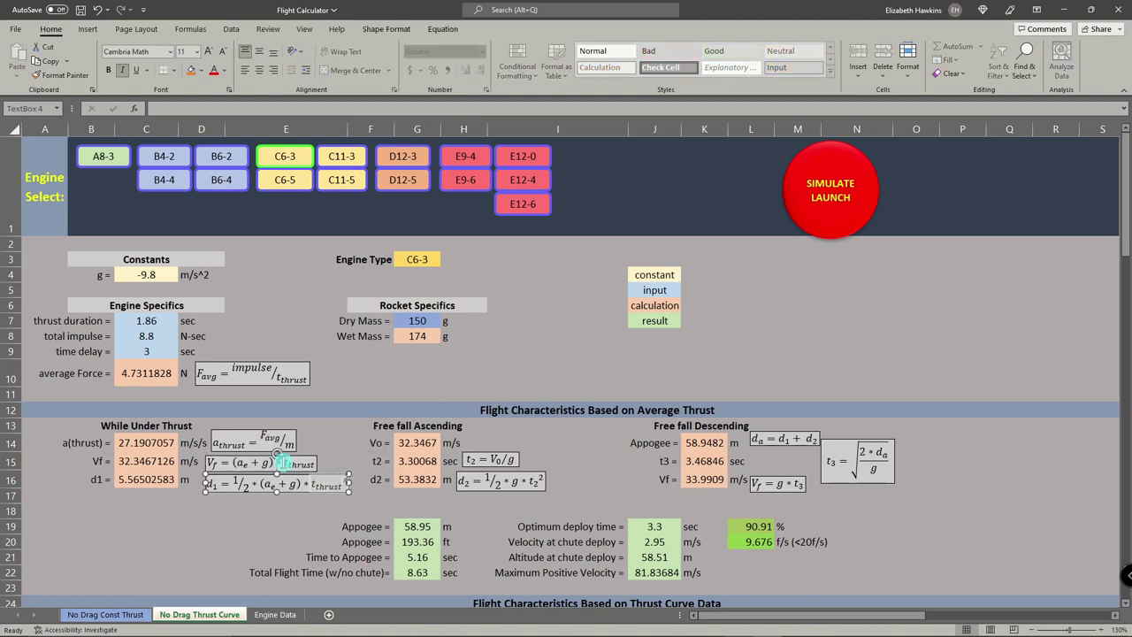
left_click(285, 455)
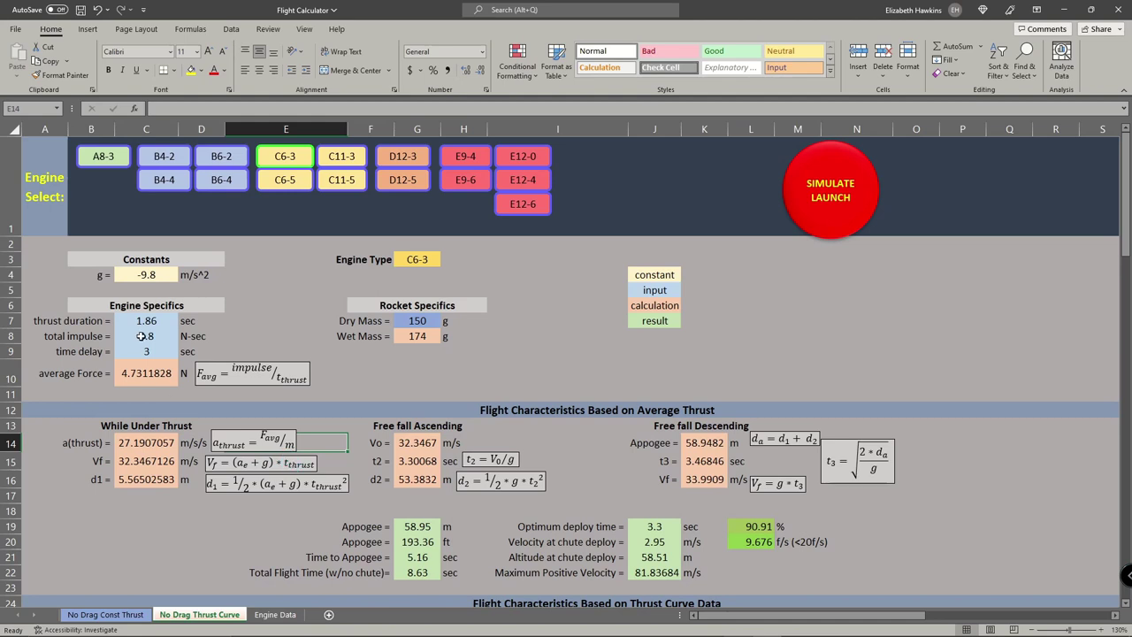
left_click(135, 275)
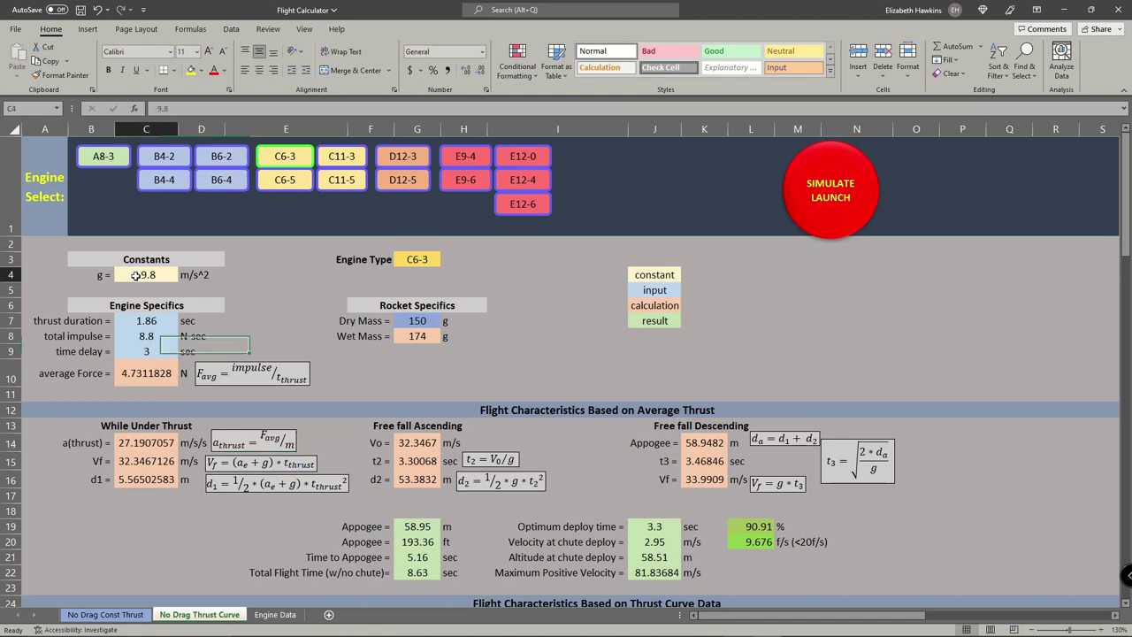
left_click(142, 325)
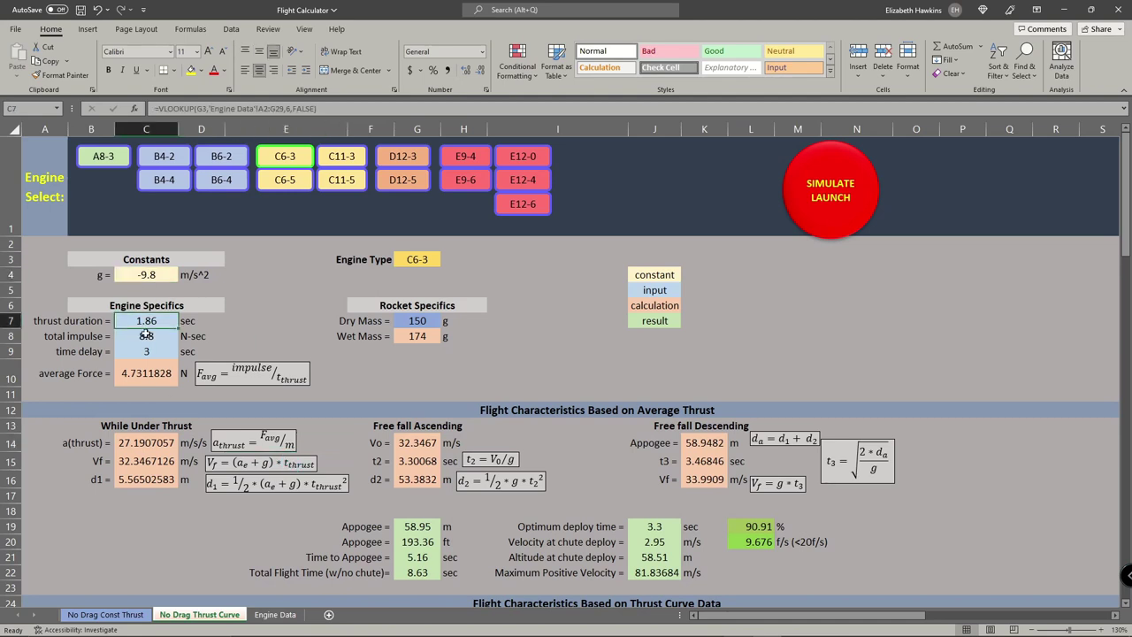
left_click(157, 461)
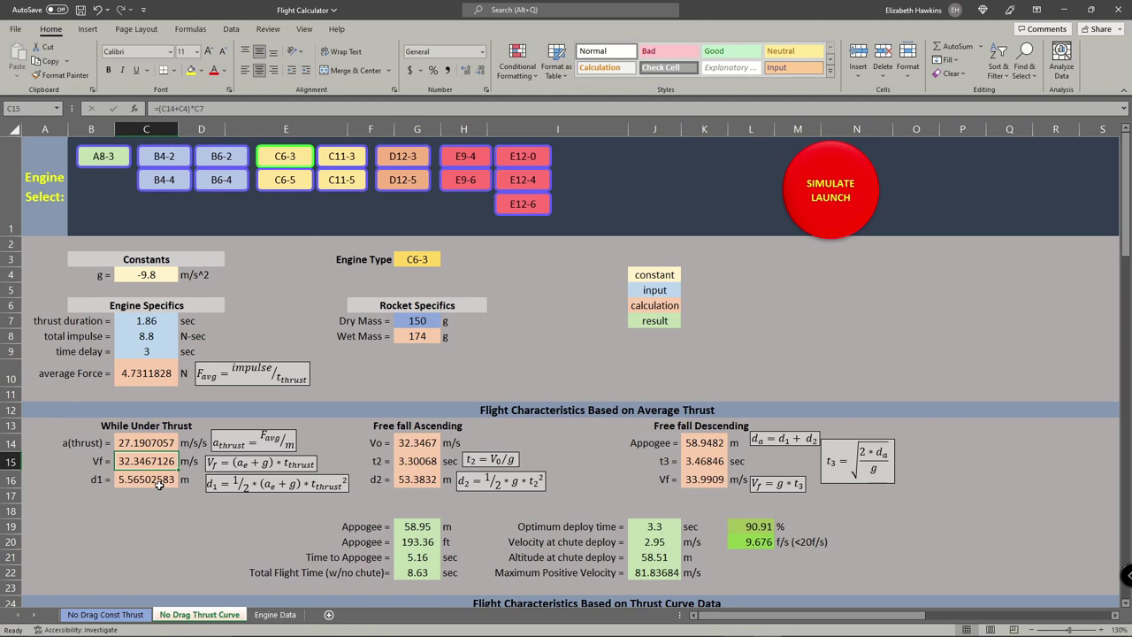
left_click(160, 478)
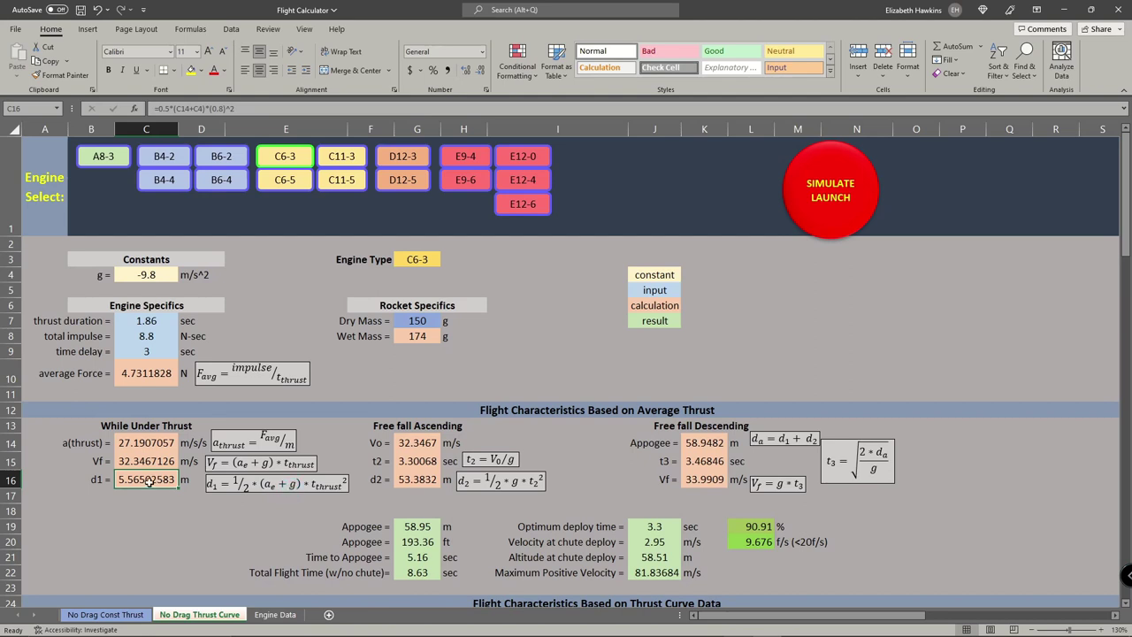
- Highlight the While Under Thrust block and review its heading, final velocity and d1 cells
left_click_drag(65, 425, 298, 499)
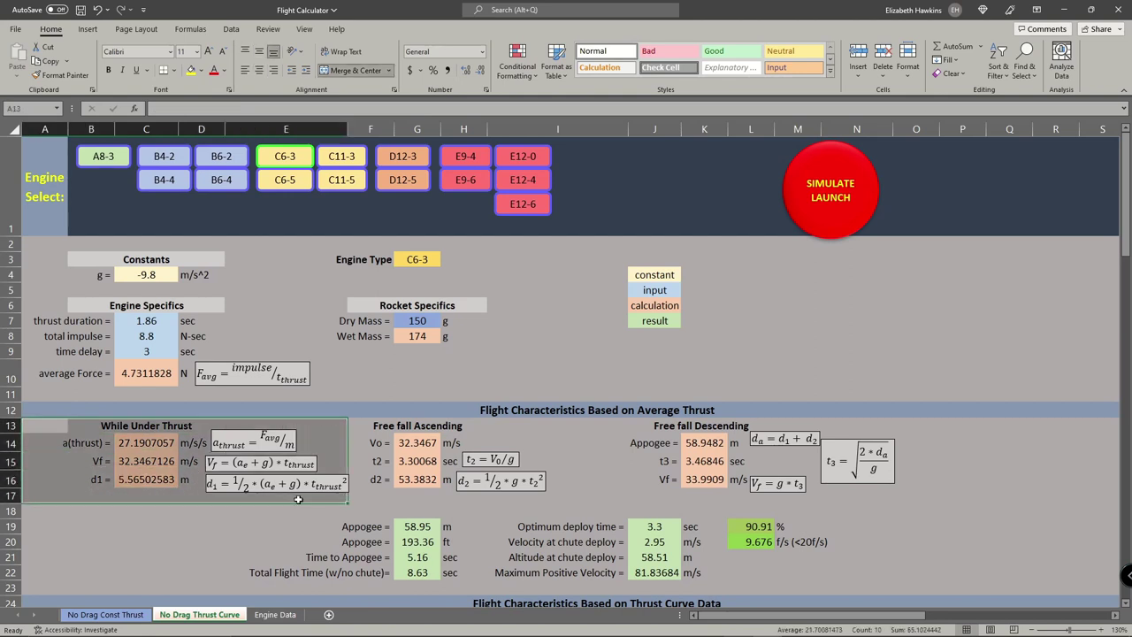
left_click(122, 426)
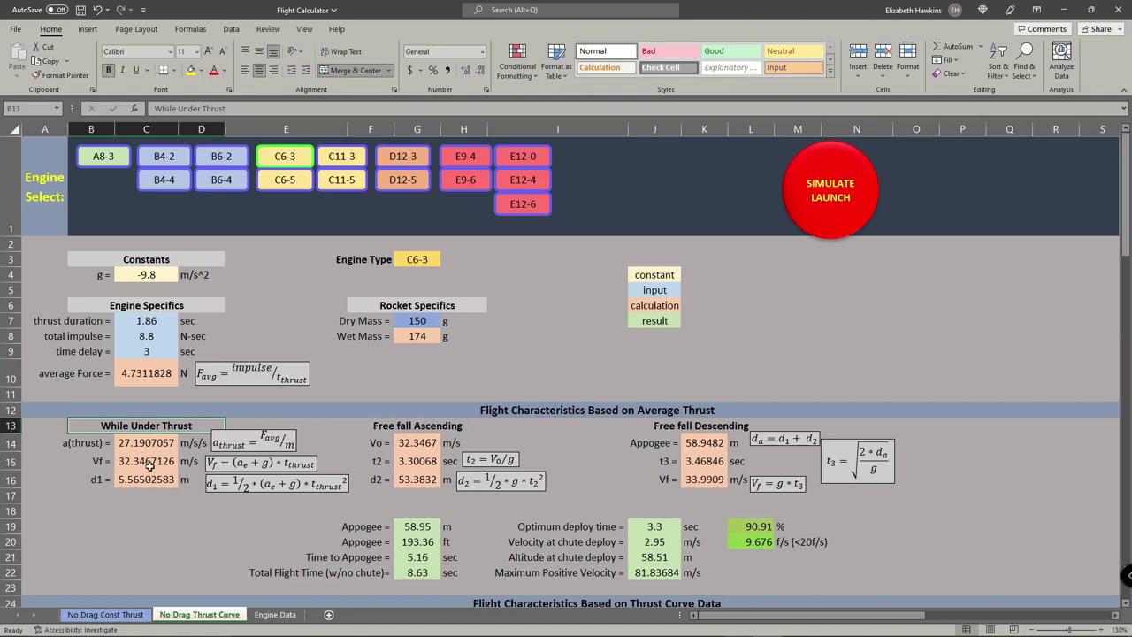
left_click(153, 461)
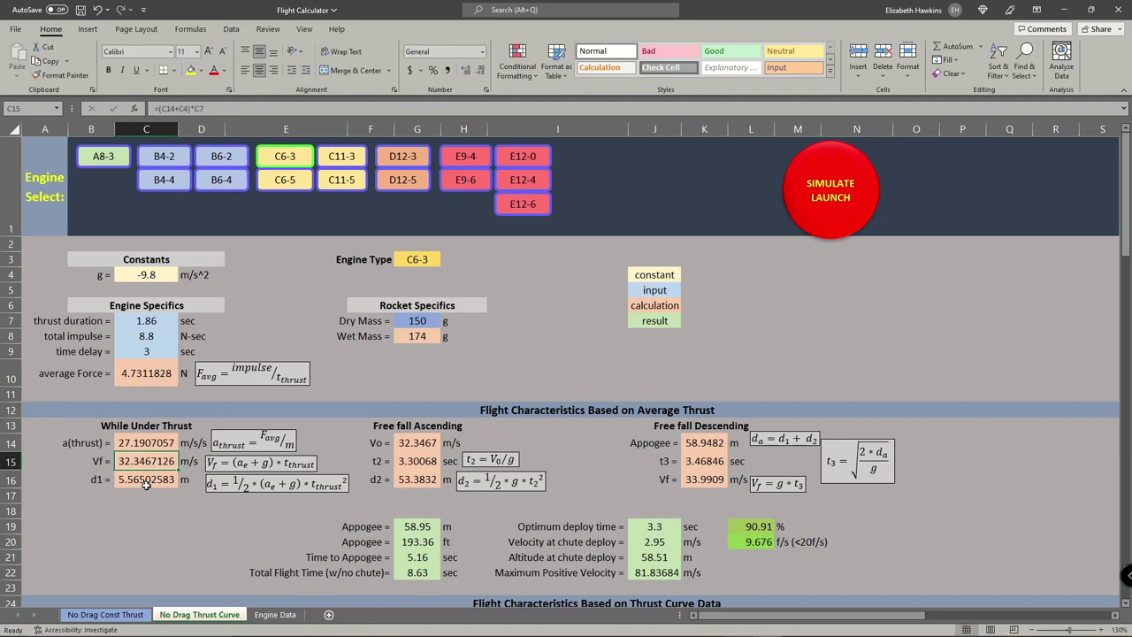
left_click(146, 478)
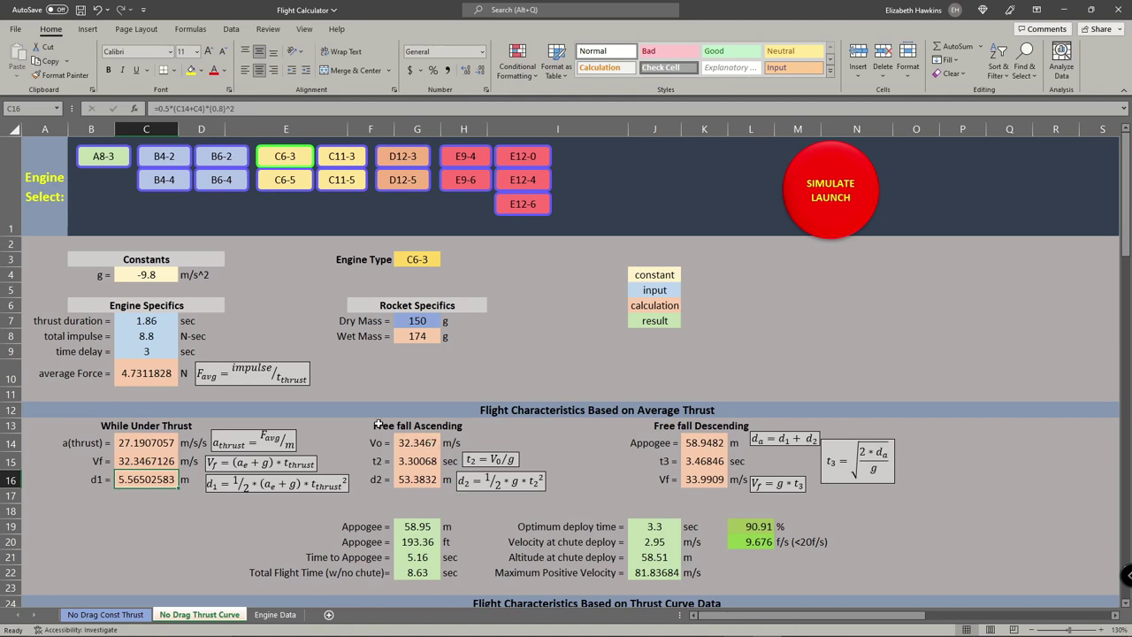
- Highlight the Free fall Ascending block, trace its Vo back to the thrust-phase Vf, and examine the t2 equation
left_click_drag(365, 423, 549, 479)
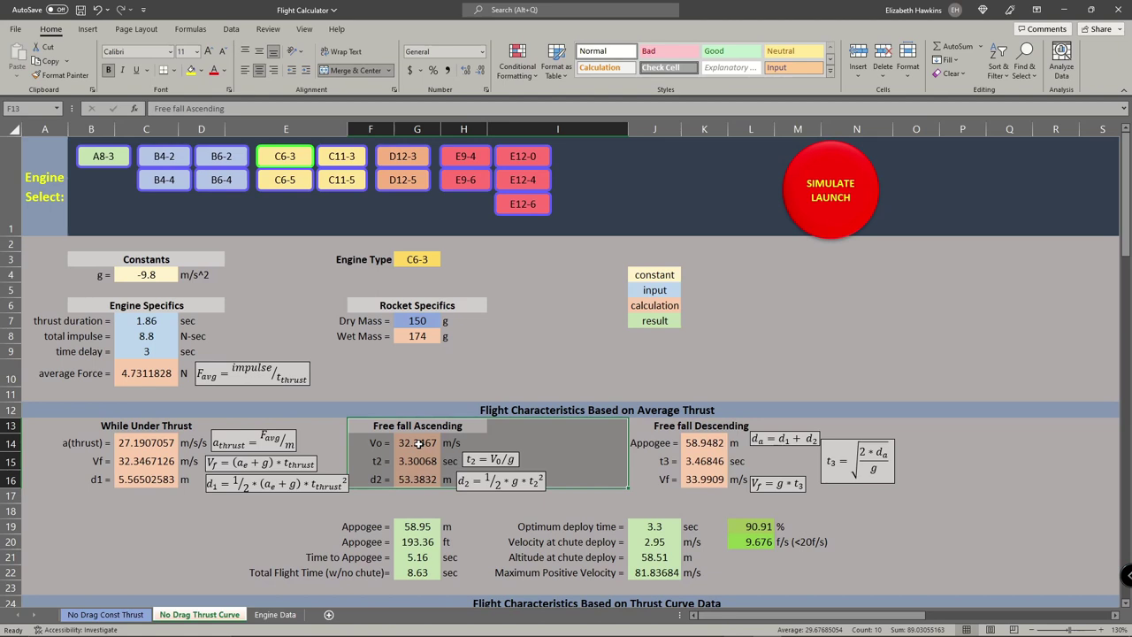
left_click(418, 443)
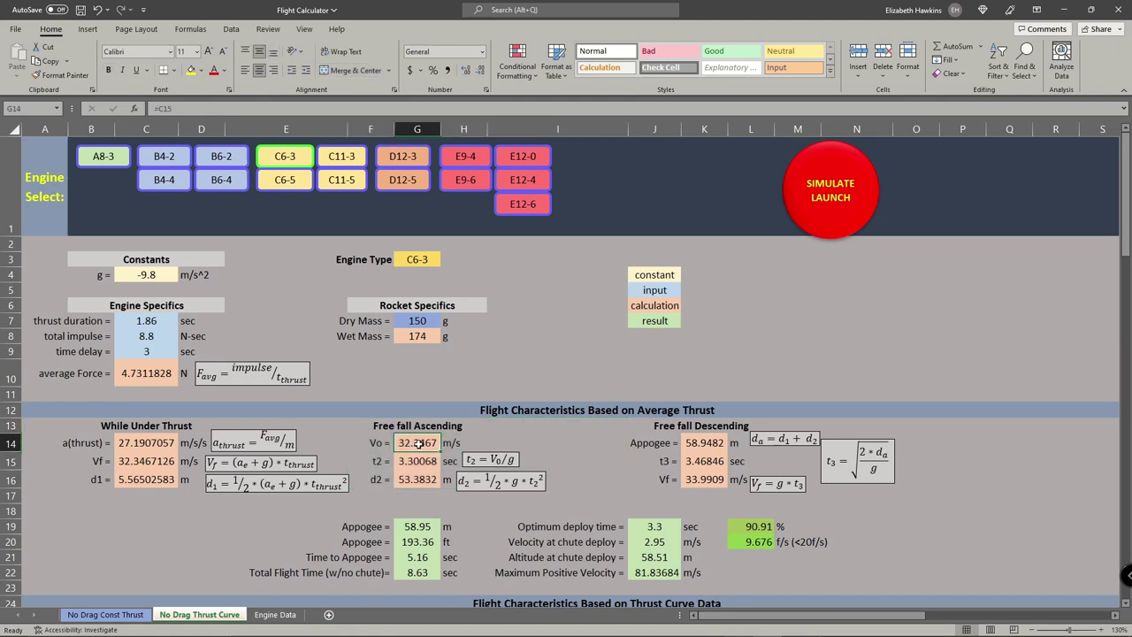
left_click(139, 461)
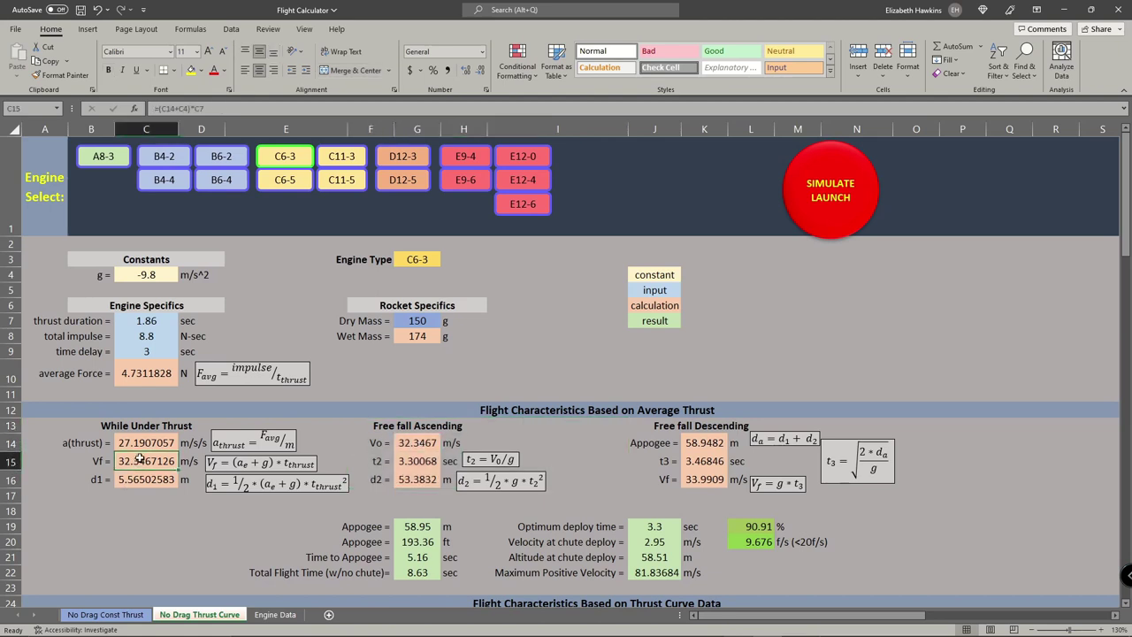
left_click(416, 438)
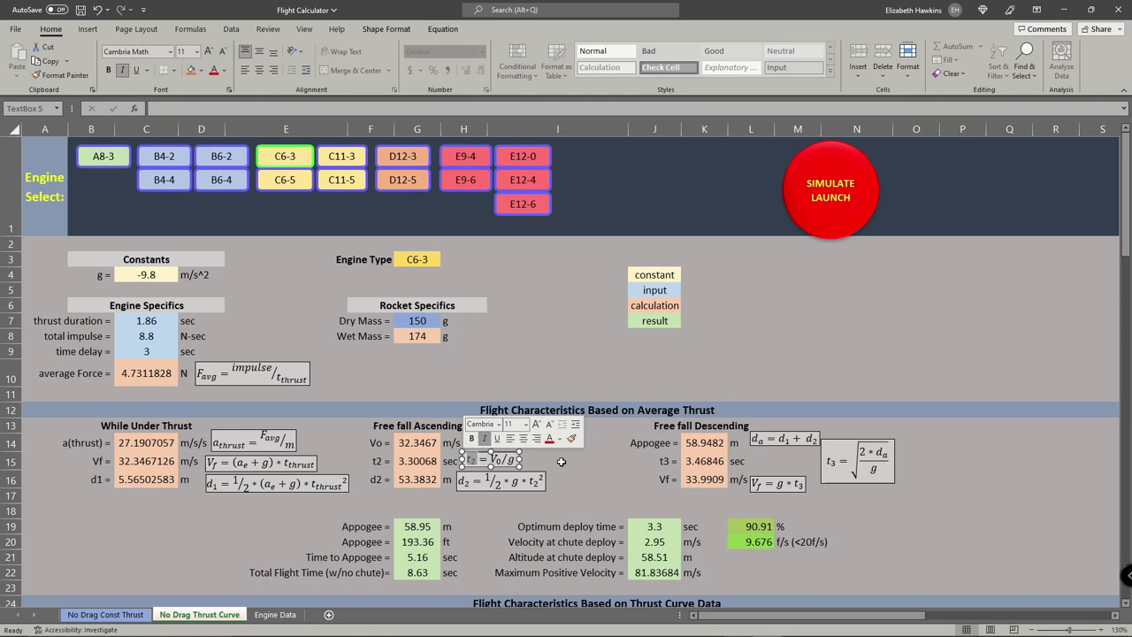
left_click(470, 461)
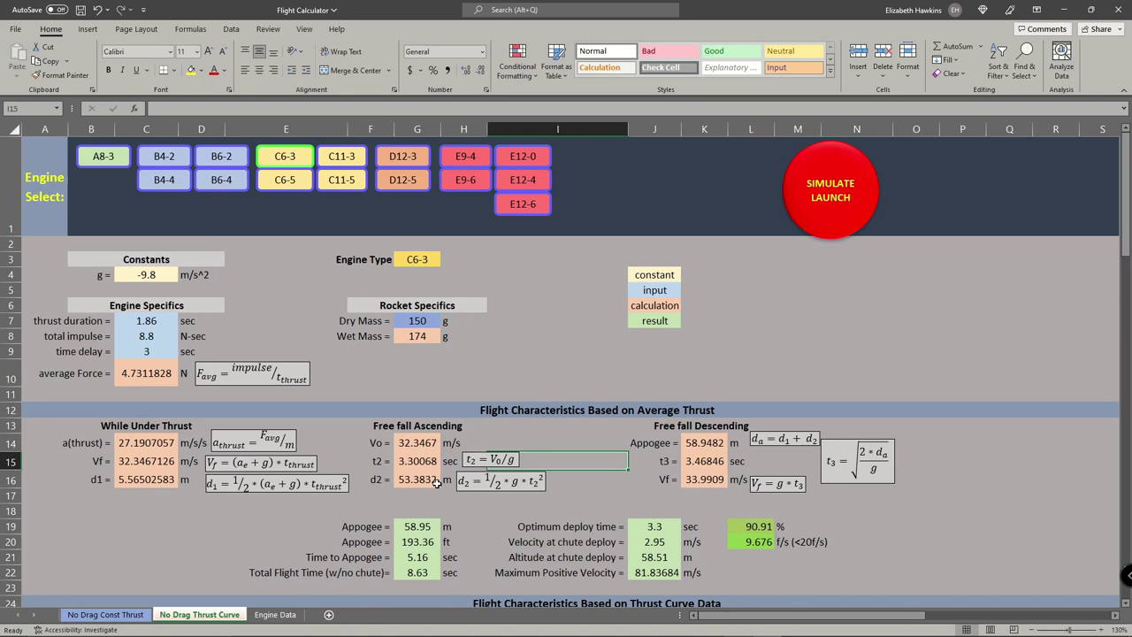
- Compare the thrust-phase distance d1 with the ascending free-fall distance d2 and their formulas
left_click(143, 478)
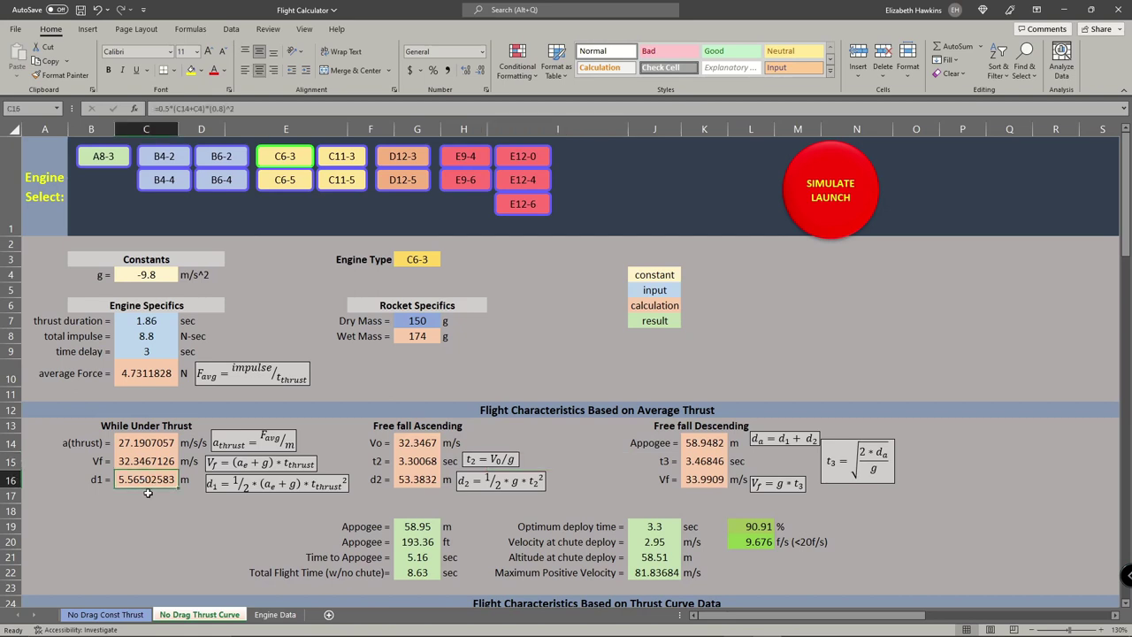
left_click(429, 478)
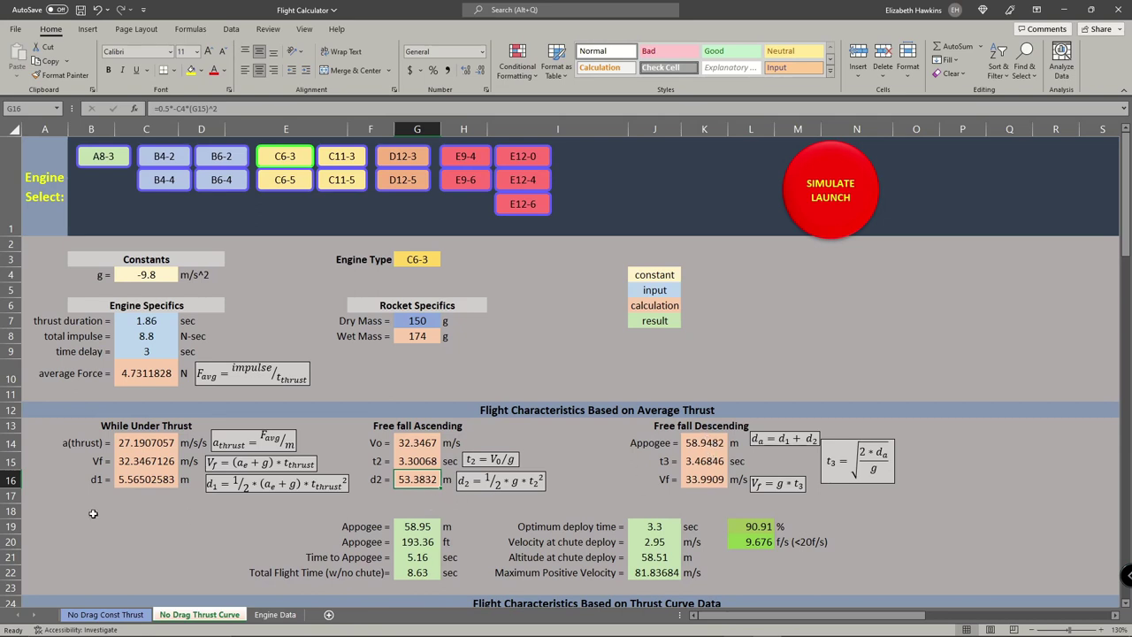
left_click(148, 480)
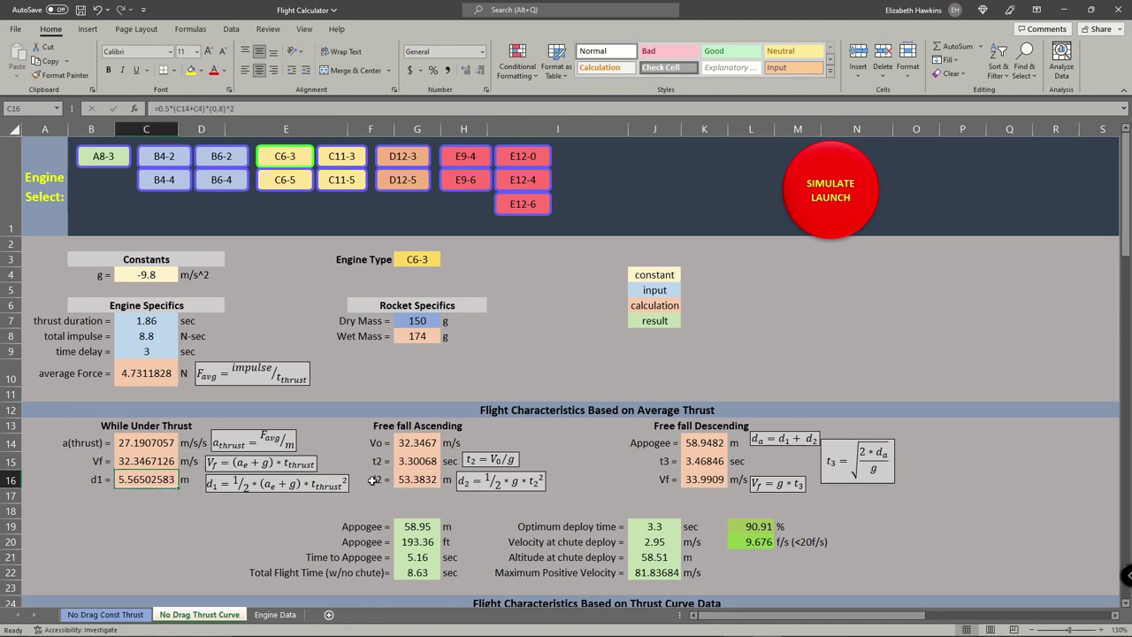
left_click(426, 479)
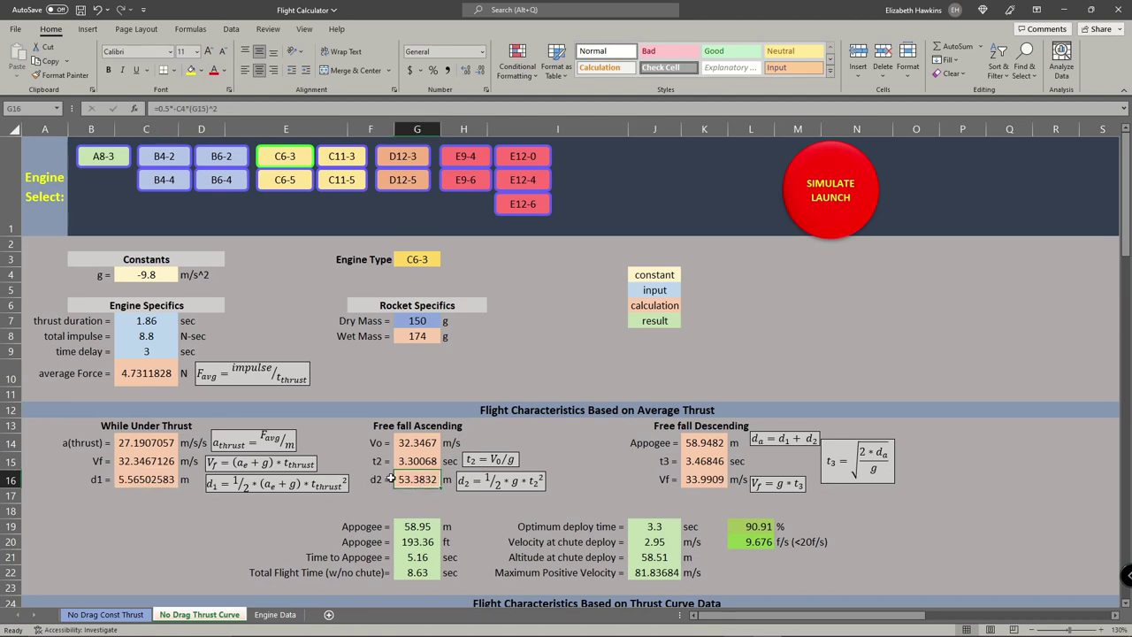
- Check the K14 apogee in feet by multiplying it by a metres-to-feet factor in cell P14, and clear that cell
left_click(709, 444)
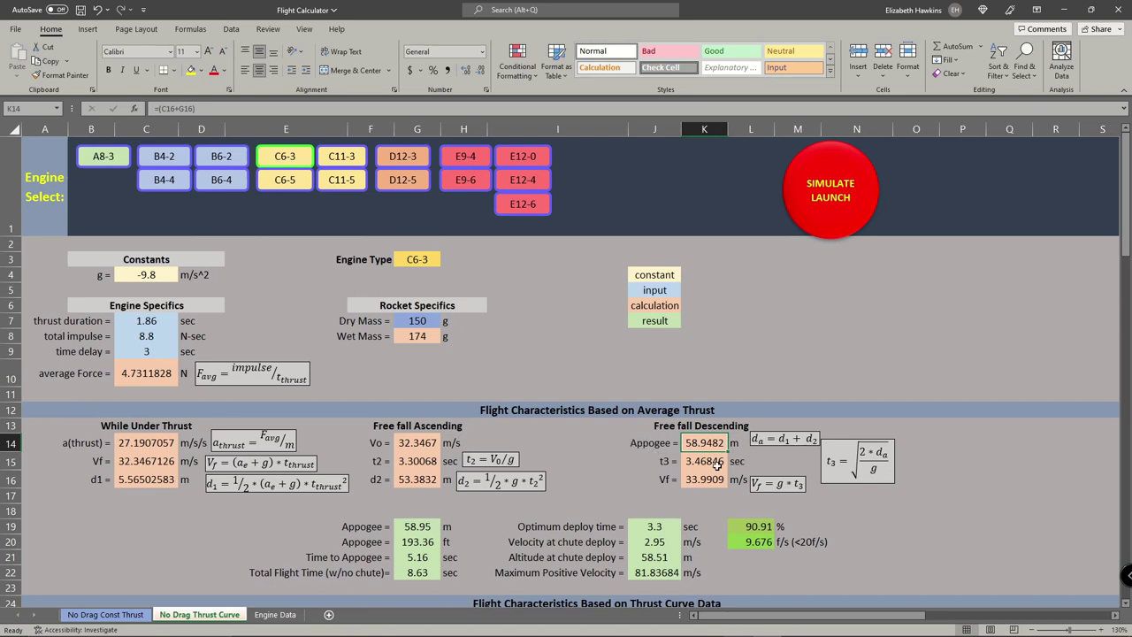
left_click(946, 450)
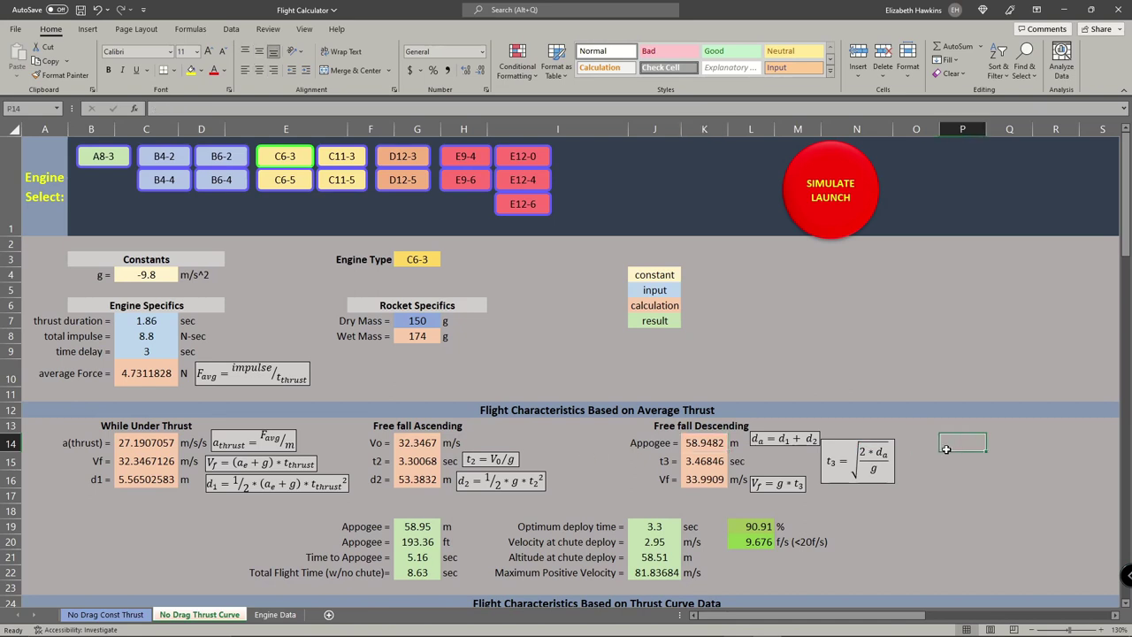
type("=")
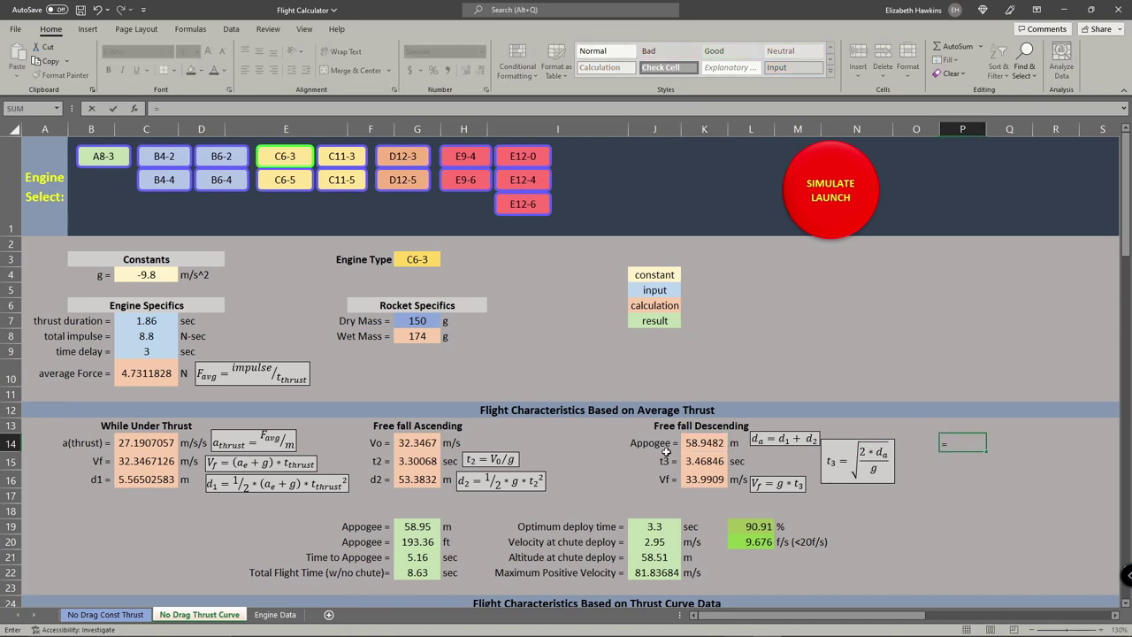
left_click(706, 443)
type("*")
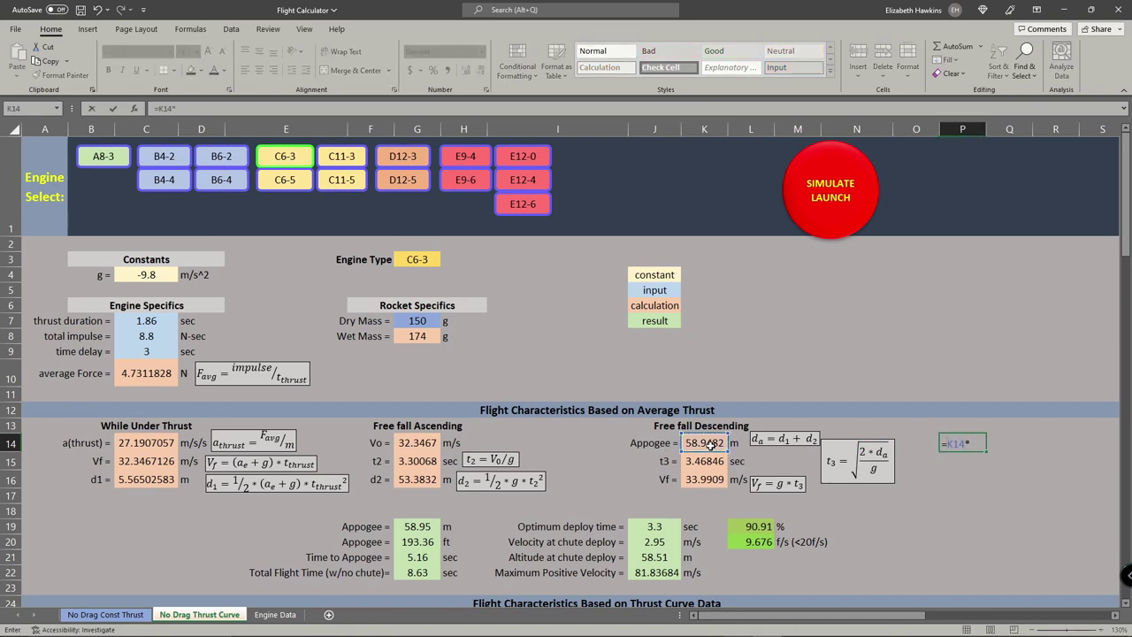
type("3.35")
key("Return")
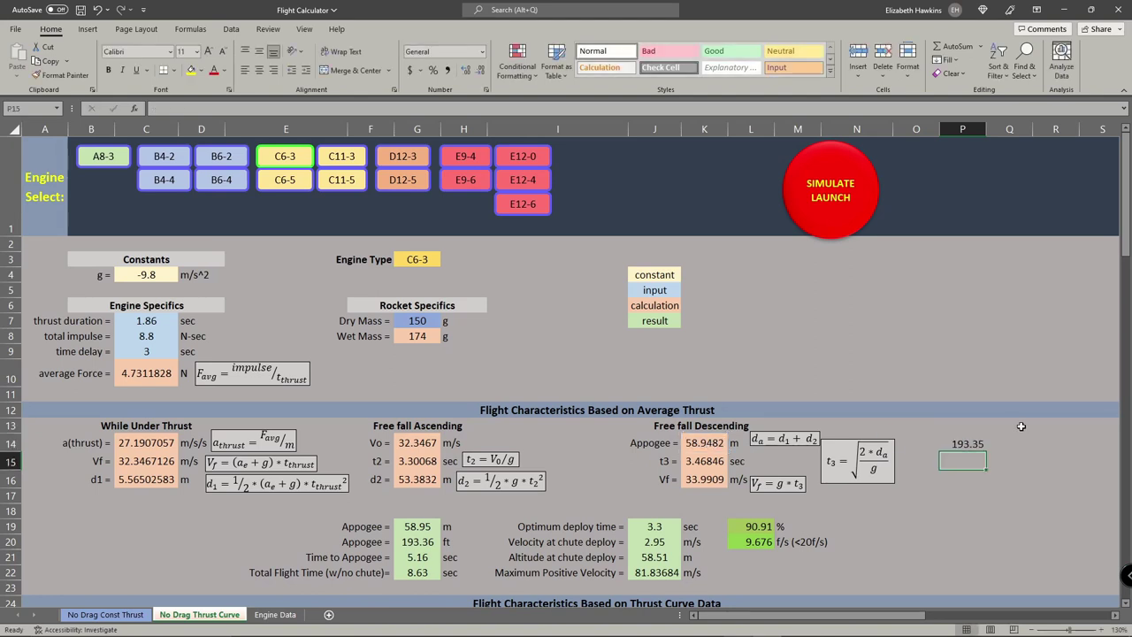
left_click(952, 443)
key("Delete")
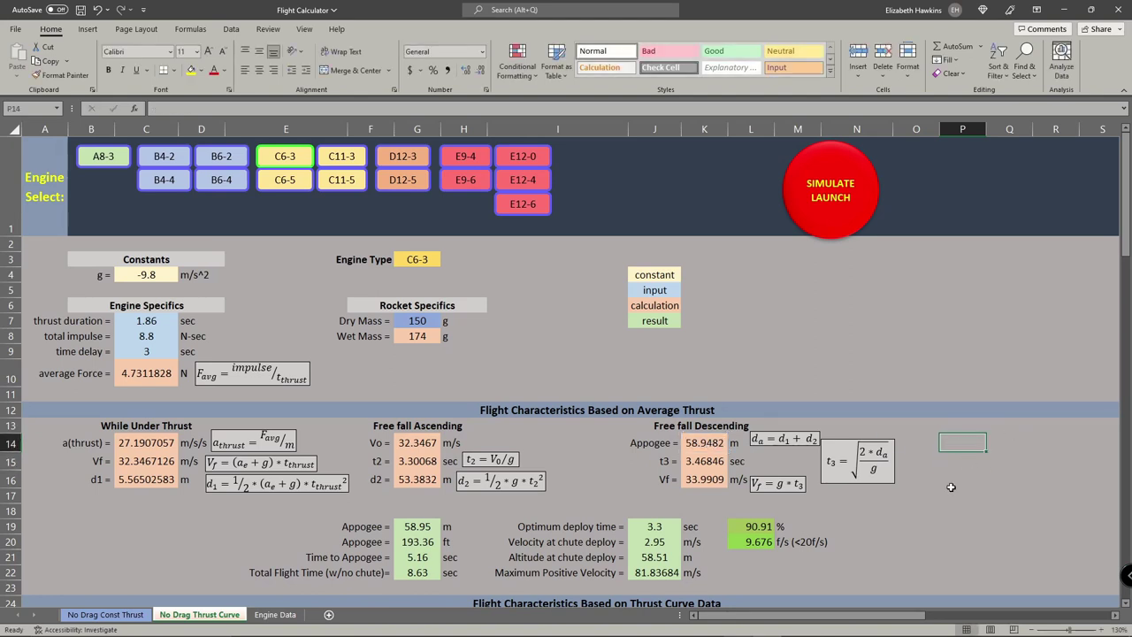
- Highlight the Free fall Descending block and inspect its apogee, t3 and Vf formulas
left_click(699, 442)
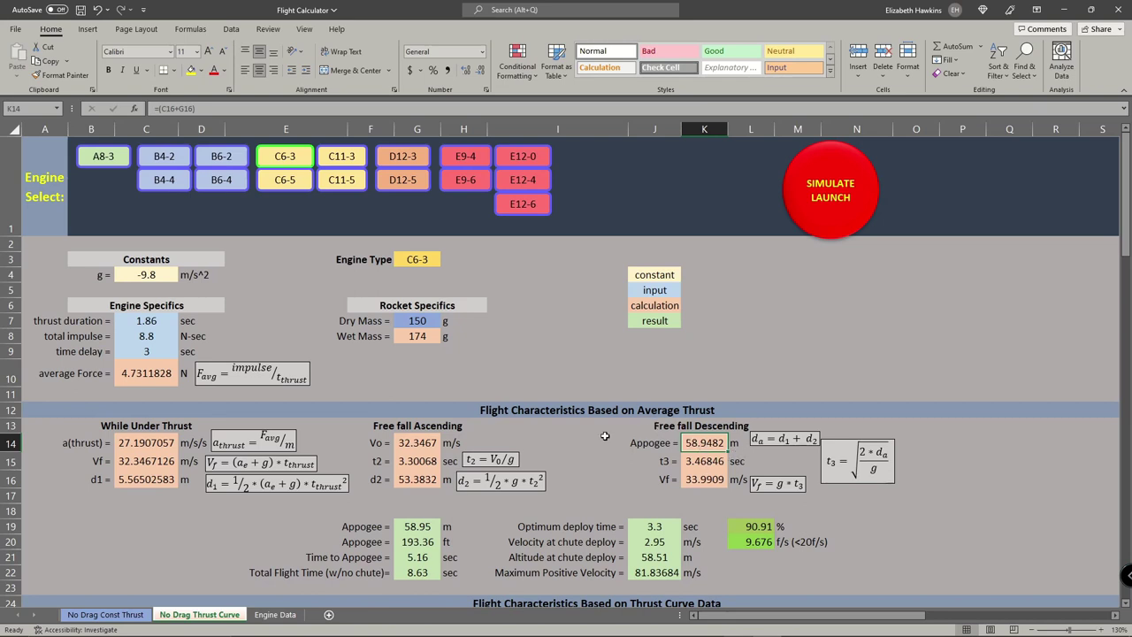
left_click_drag(612, 422, 871, 497)
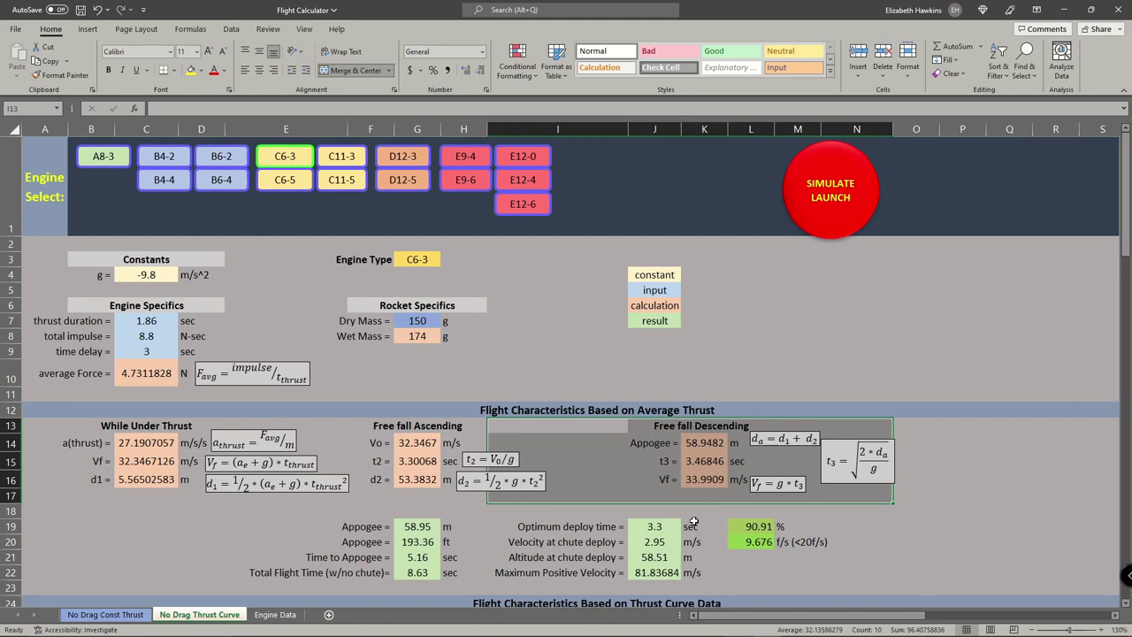
left_click(677, 426)
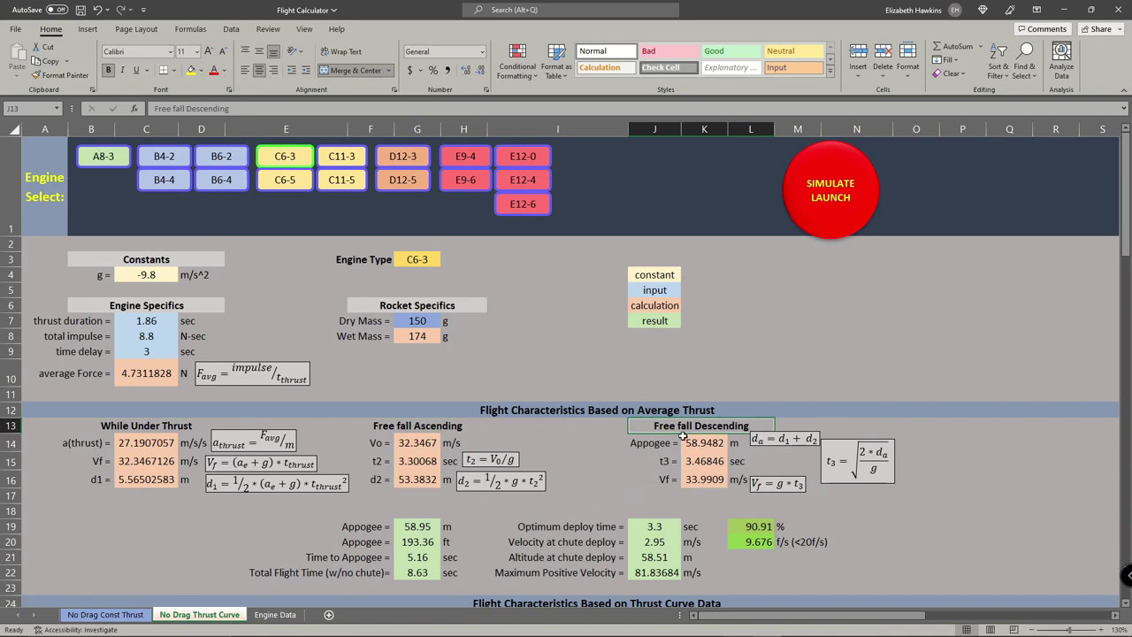
left_click(700, 442)
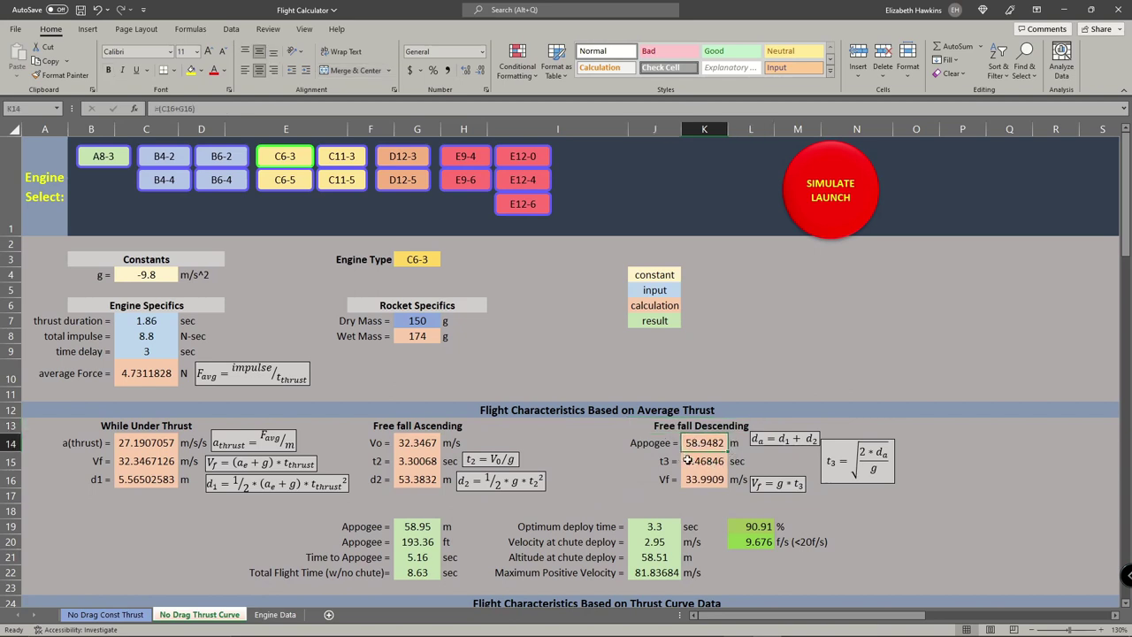
left_click(701, 461)
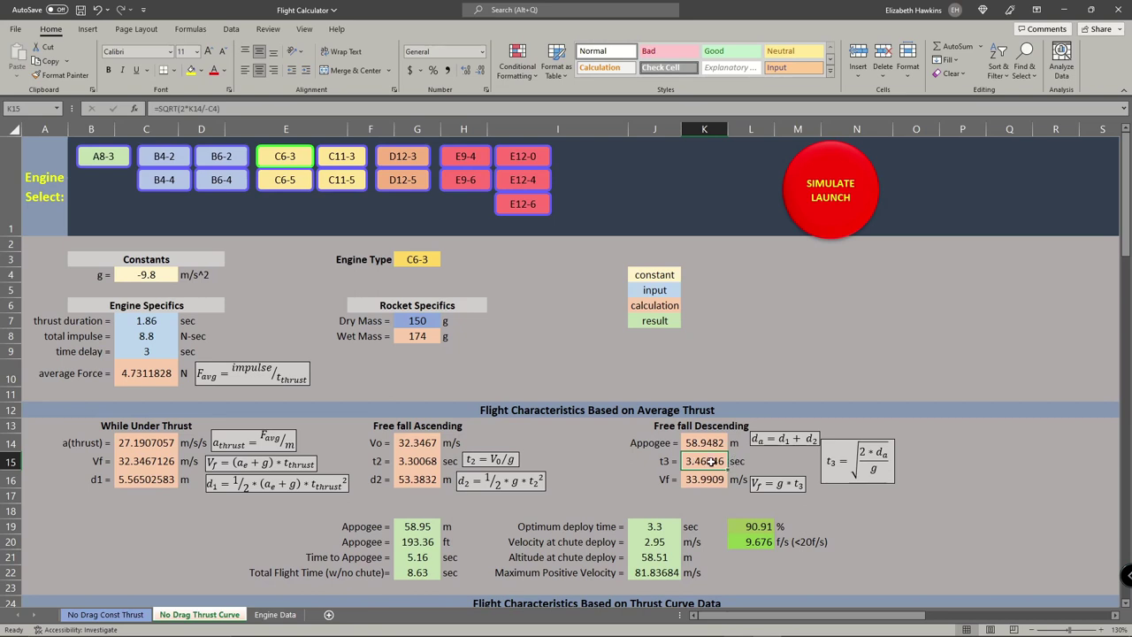
left_click(705, 479)
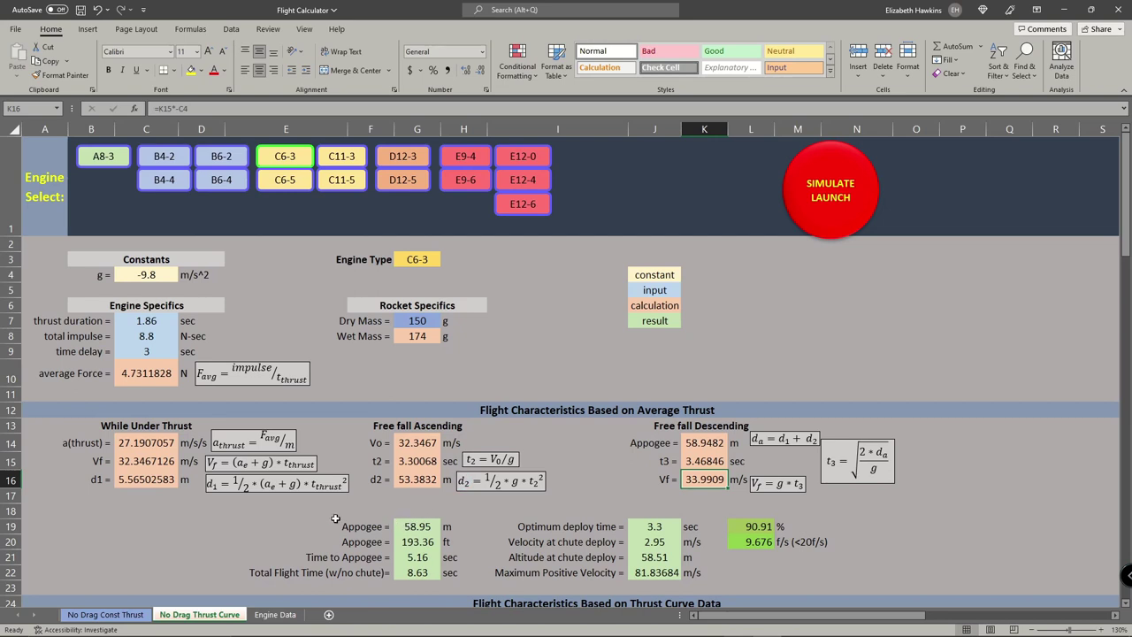
- Inspect the rounded result formulas for apogee in metres and feet, time to apogee, and total flight time without a chute
left_click(419, 527)
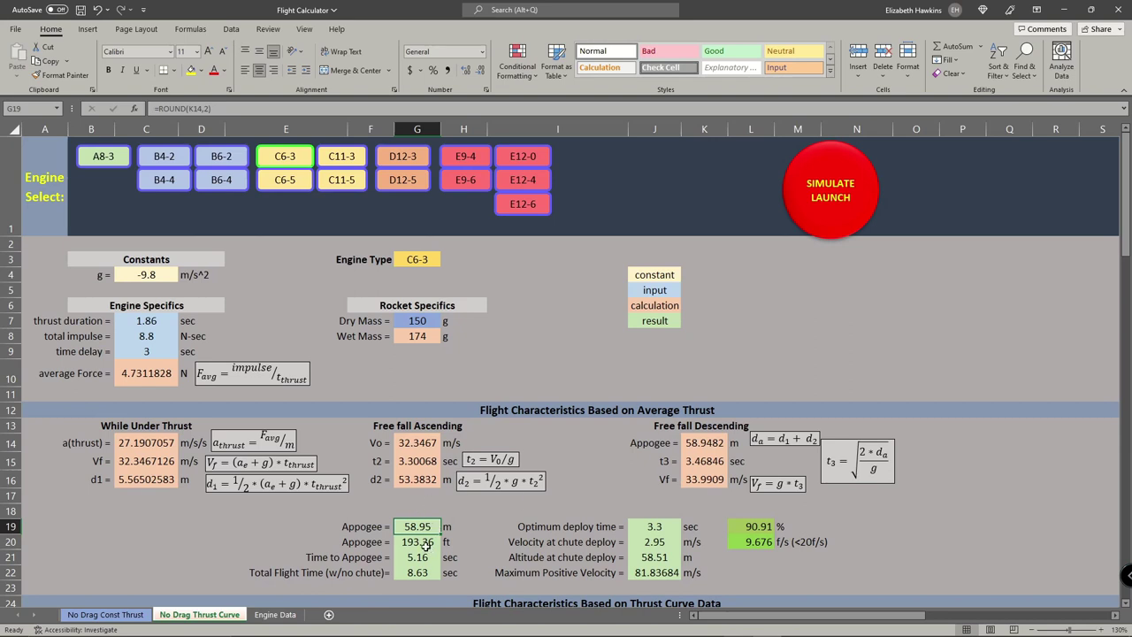
left_click(427, 544)
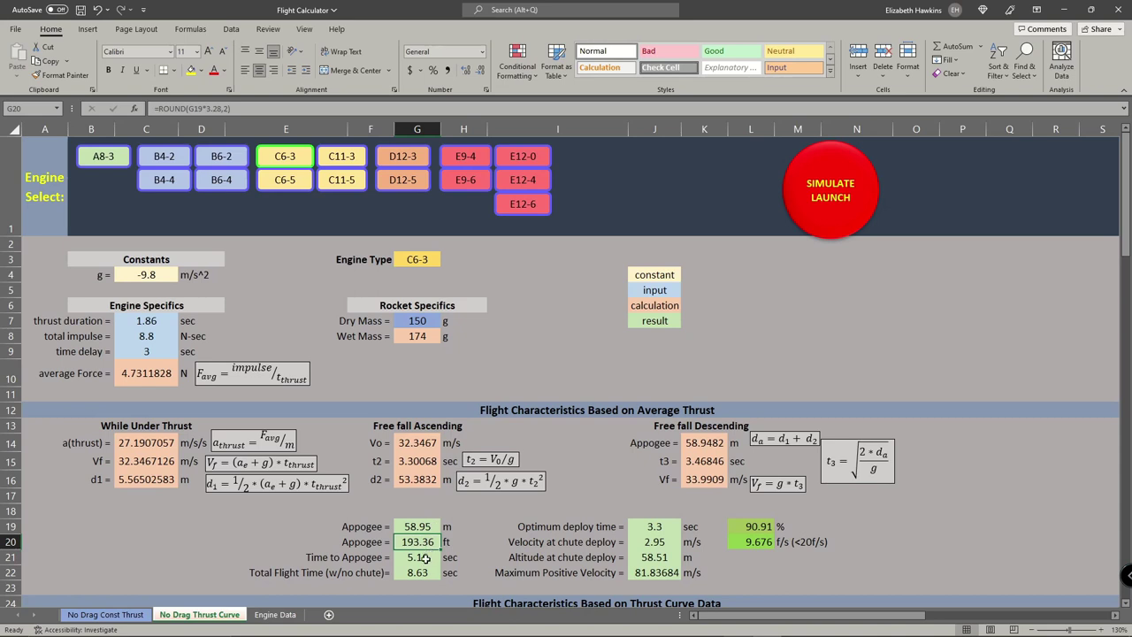
left_click(424, 557)
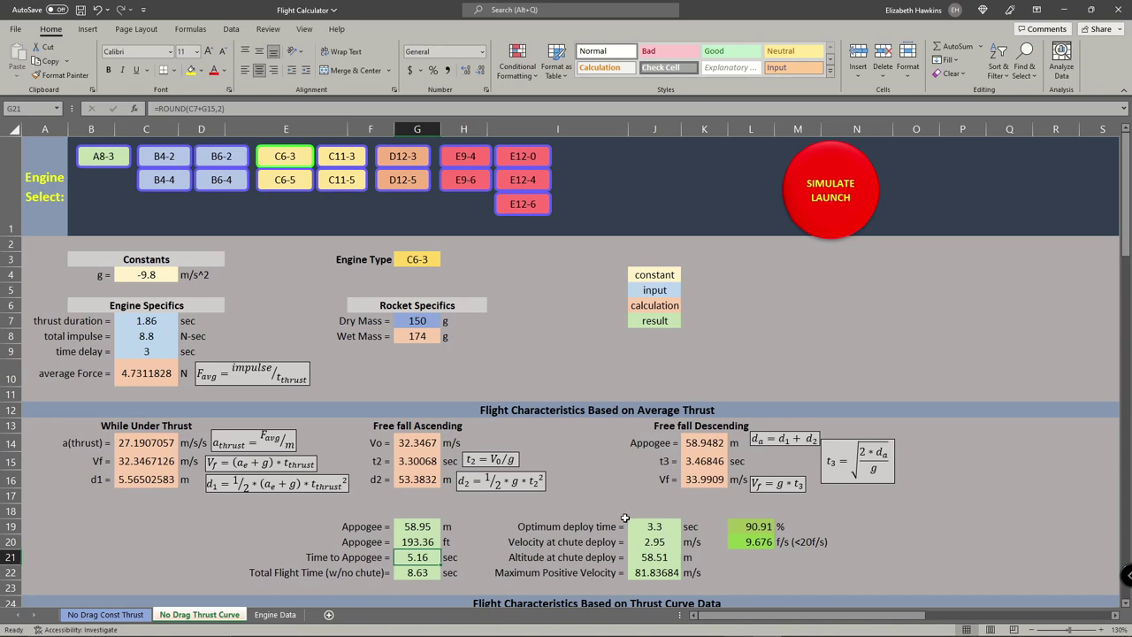
left_click(411, 574)
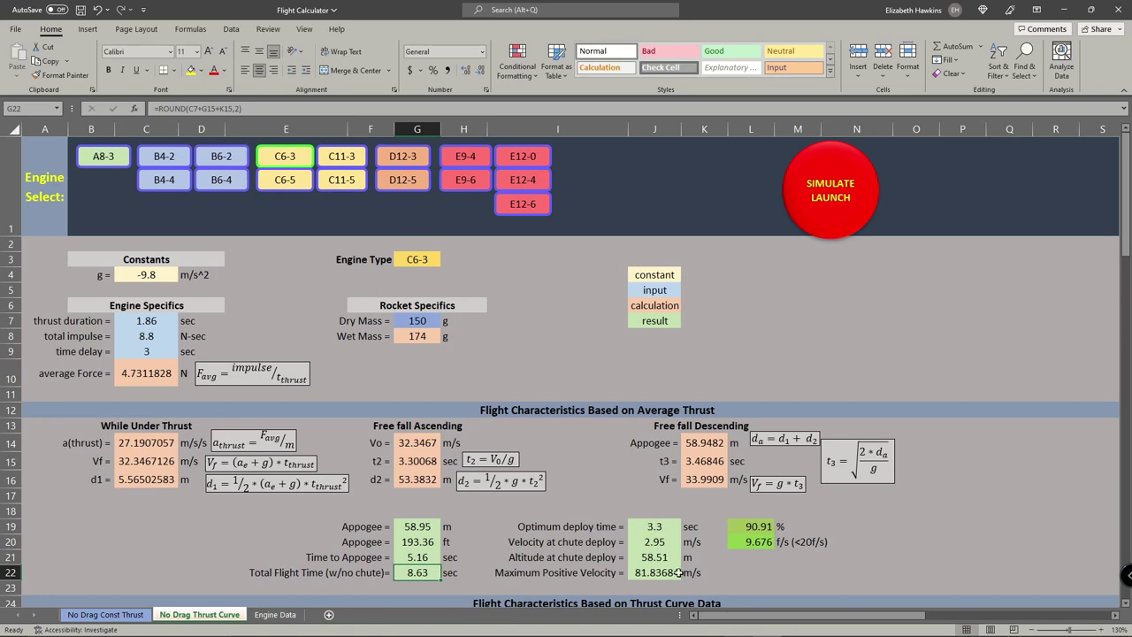
- Trace the optimum deploy time back to the ascending free-fall values and examine its time-delay percentage
left_click(173, 478)
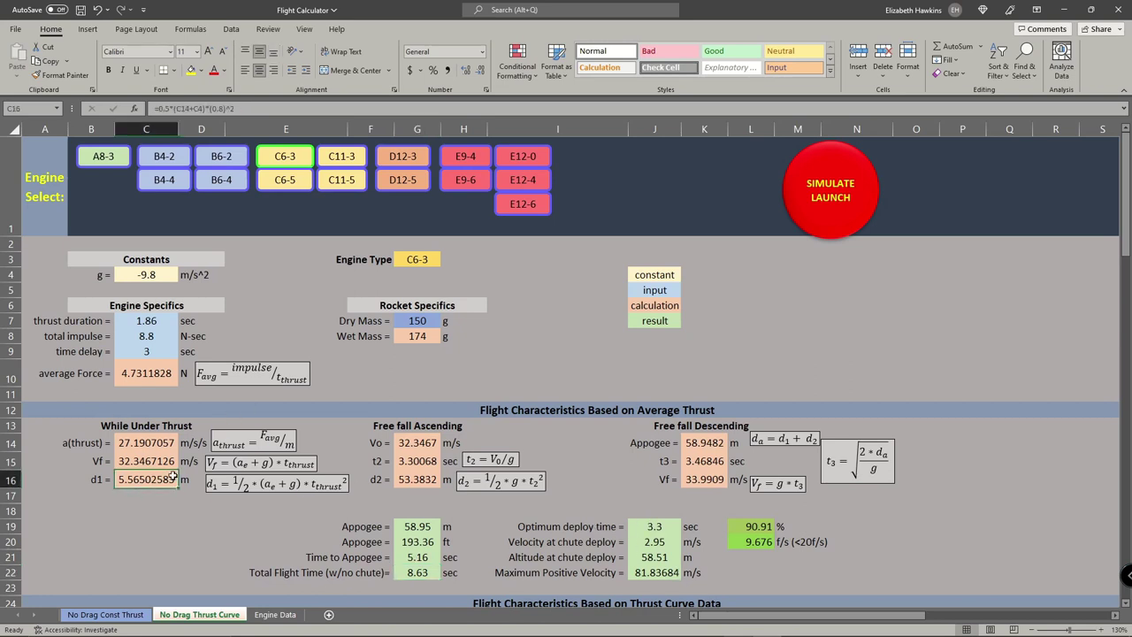
left_click(433, 444)
left_click(417, 462)
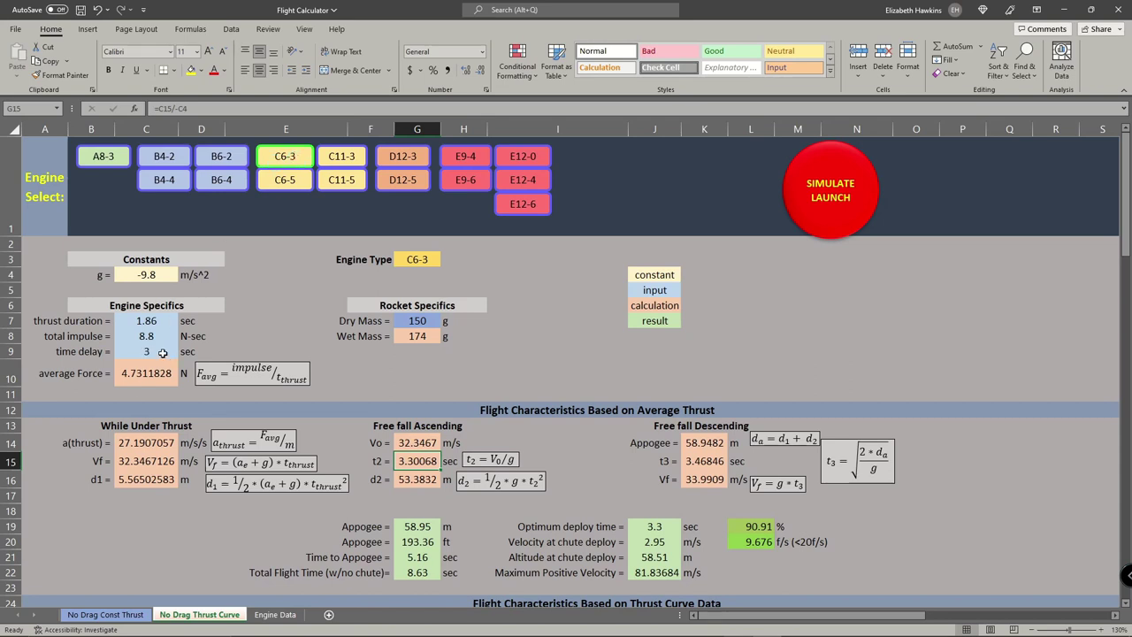
left_click(759, 526)
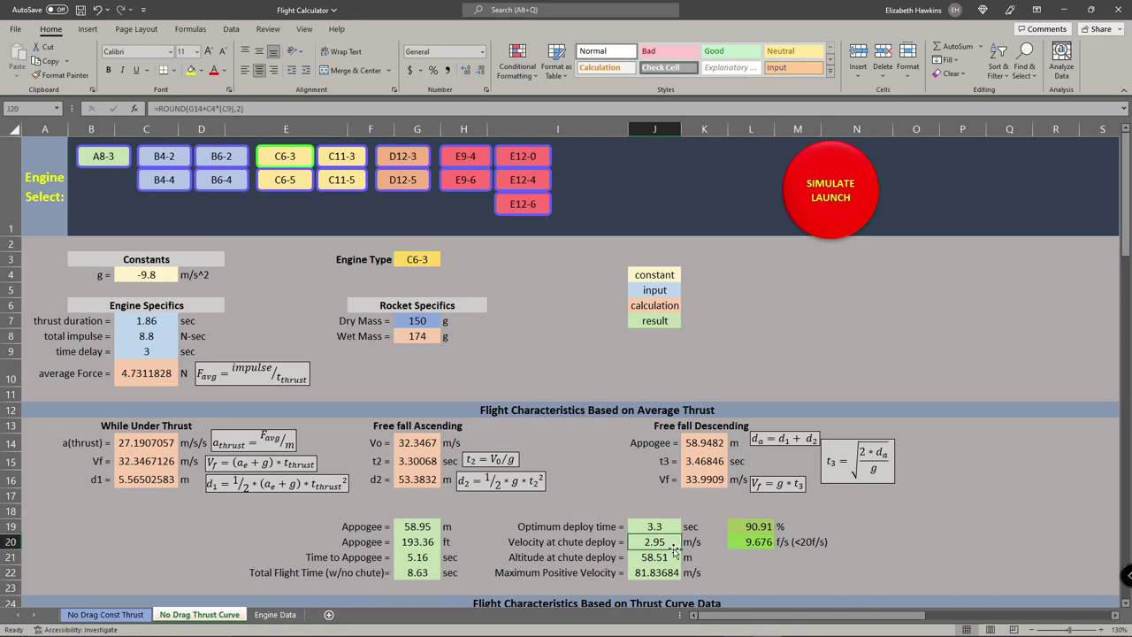
- Inspect the formulas for chute-deploy velocity in feet per second, altitude at chute deploy, and maximum positive velocity
left_click(751, 542)
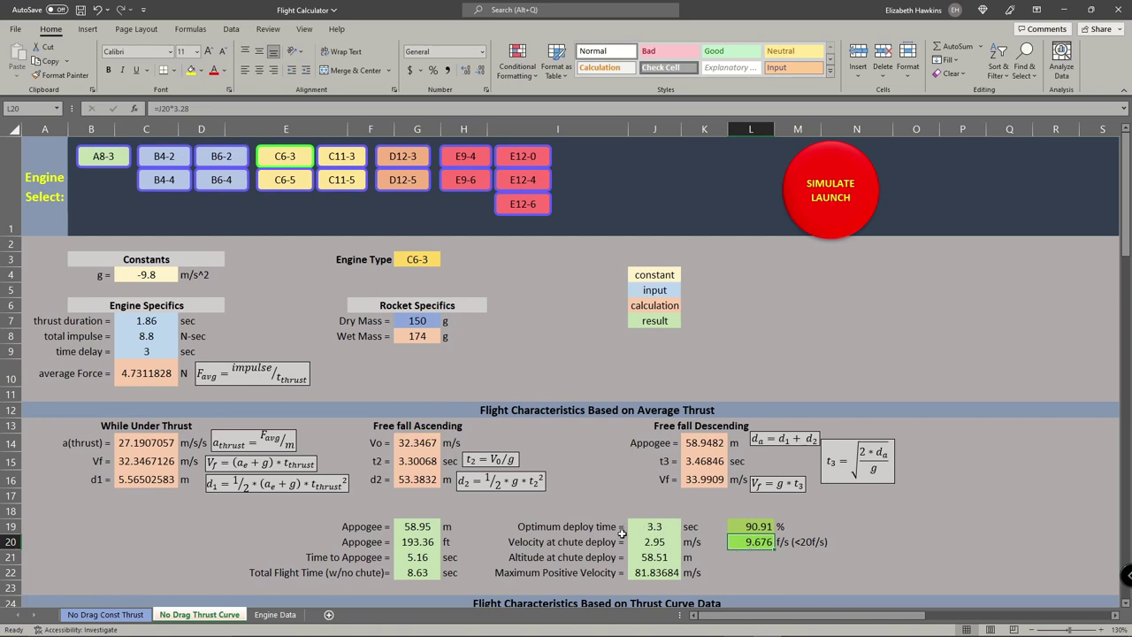
left_click(662, 558)
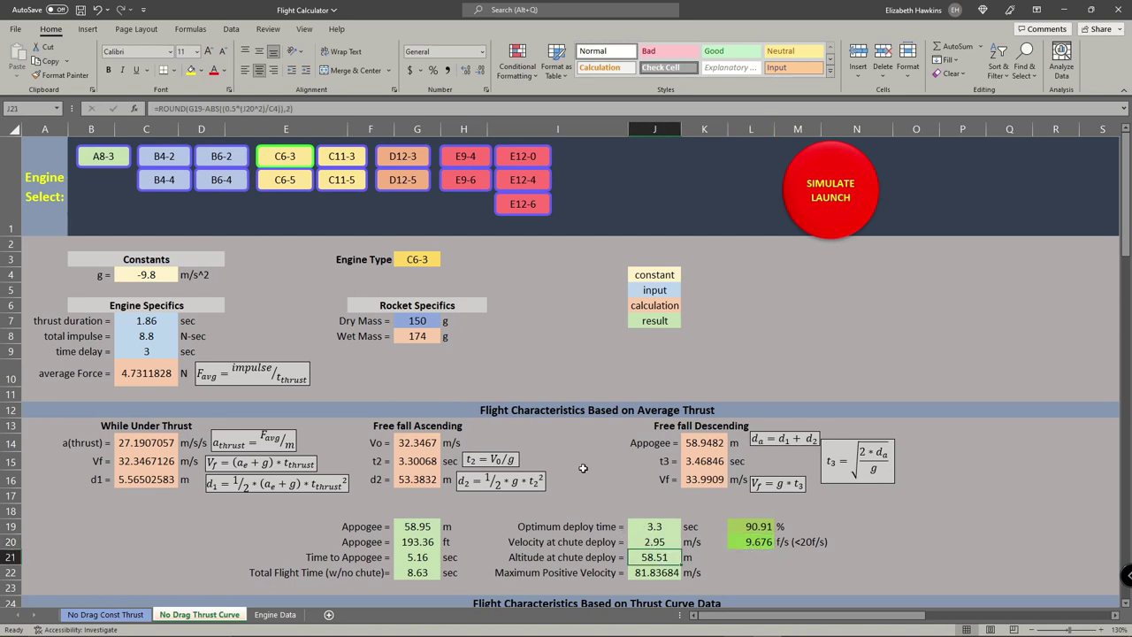
left_click(658, 576)
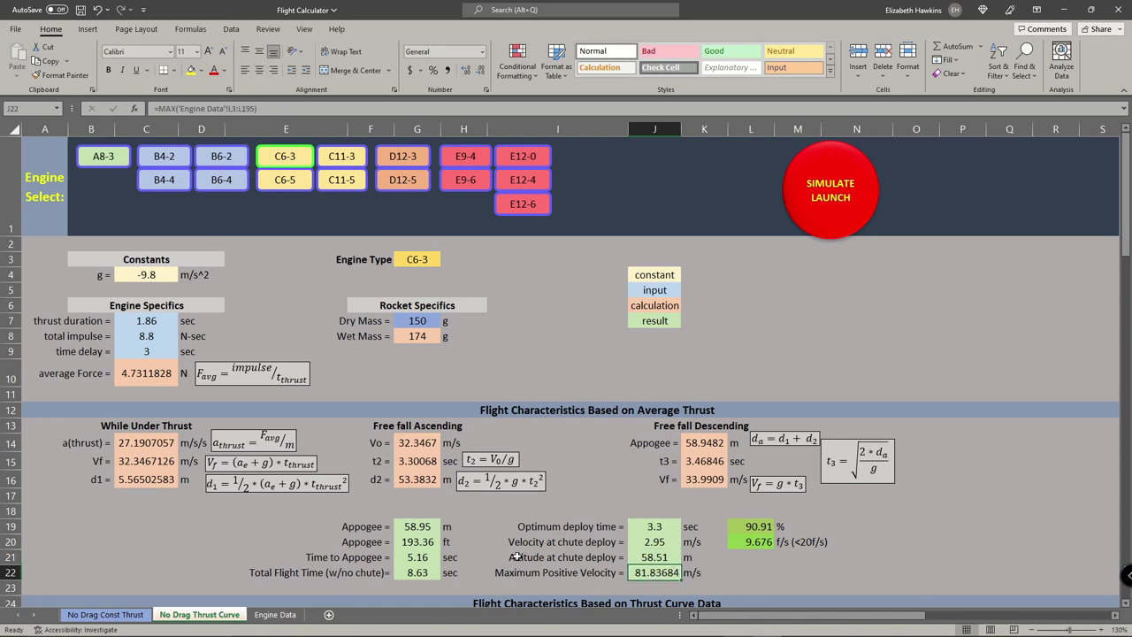
scroll(517, 557, "down", 1)
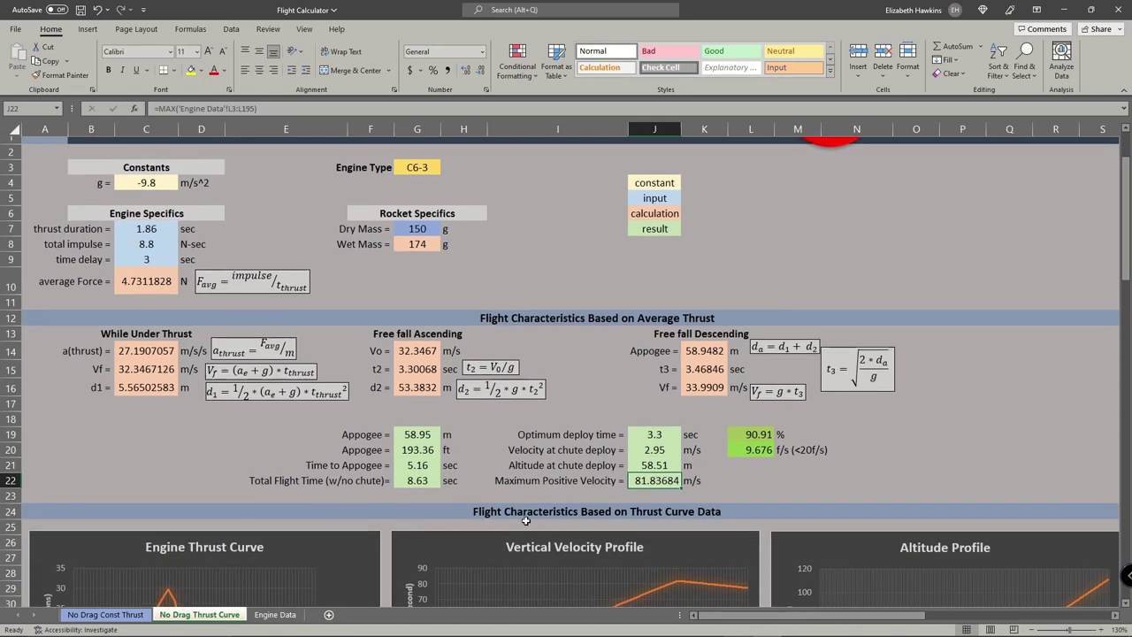
scroll(856, 241, "up", 1)
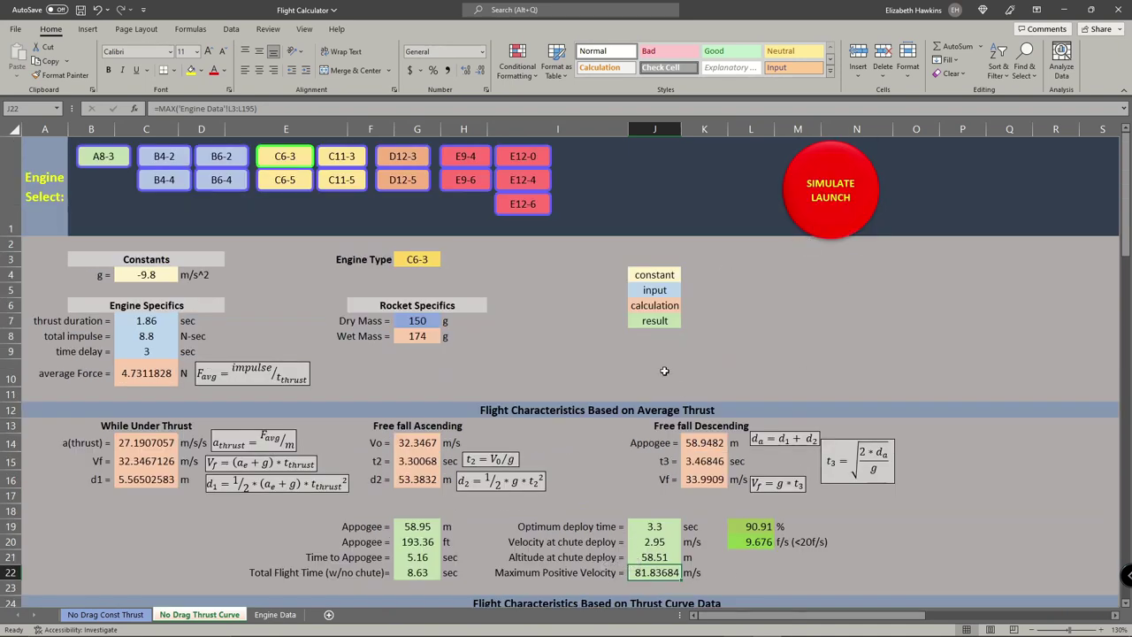
left_click(579, 443)
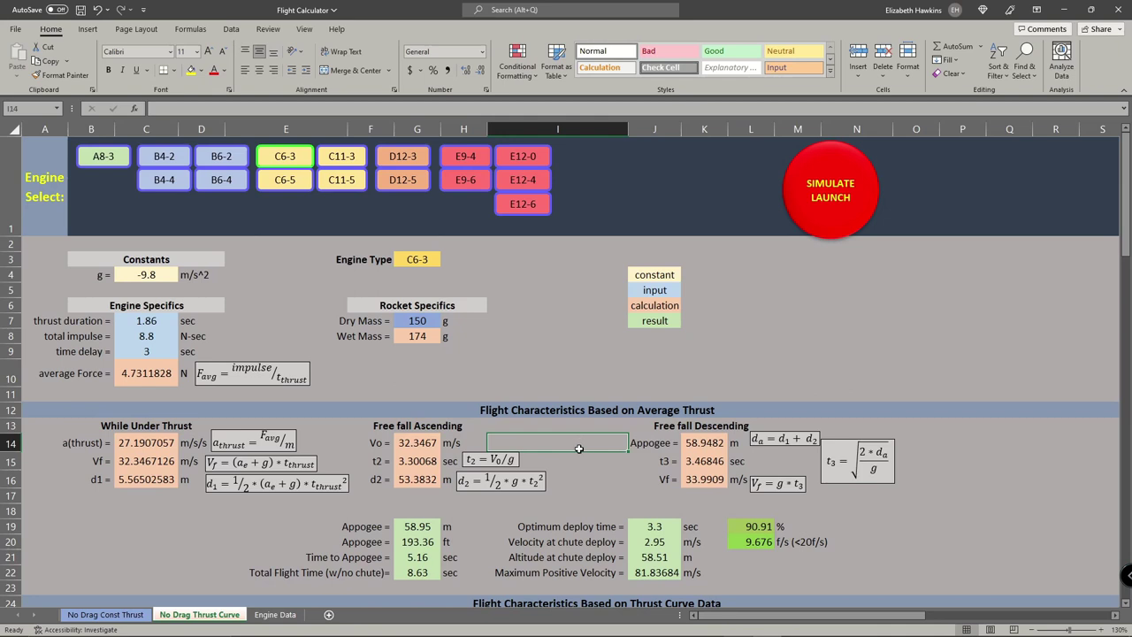
left_click(747, 362)
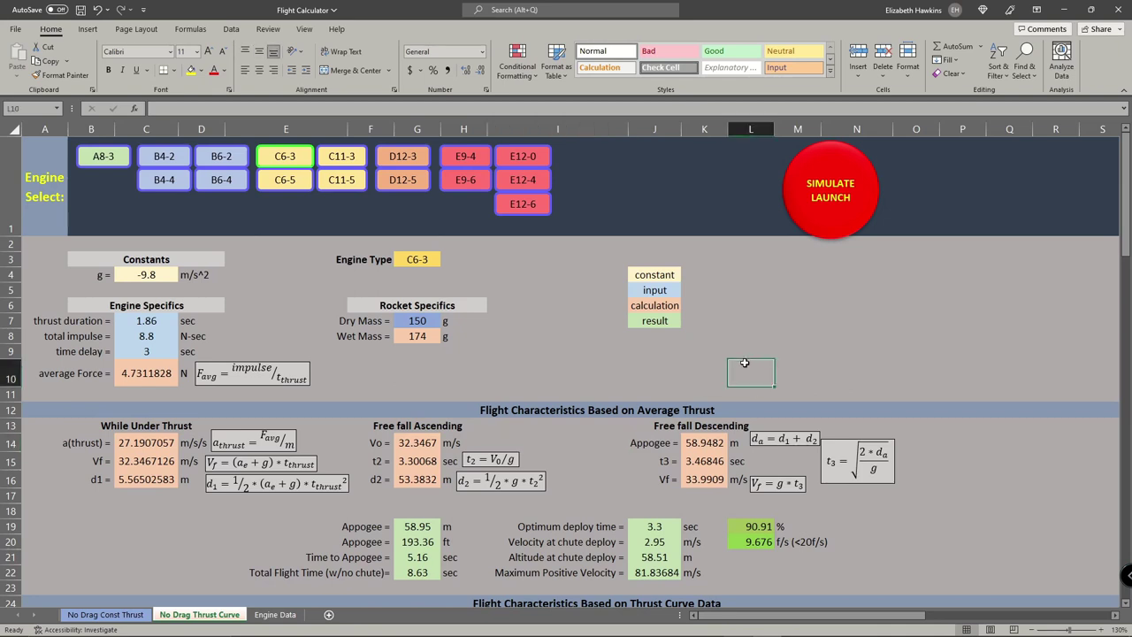
- Save the workbook and select the B6-2 engine for the 150 g rocket
key("ctrl+s")
left_click(425, 321)
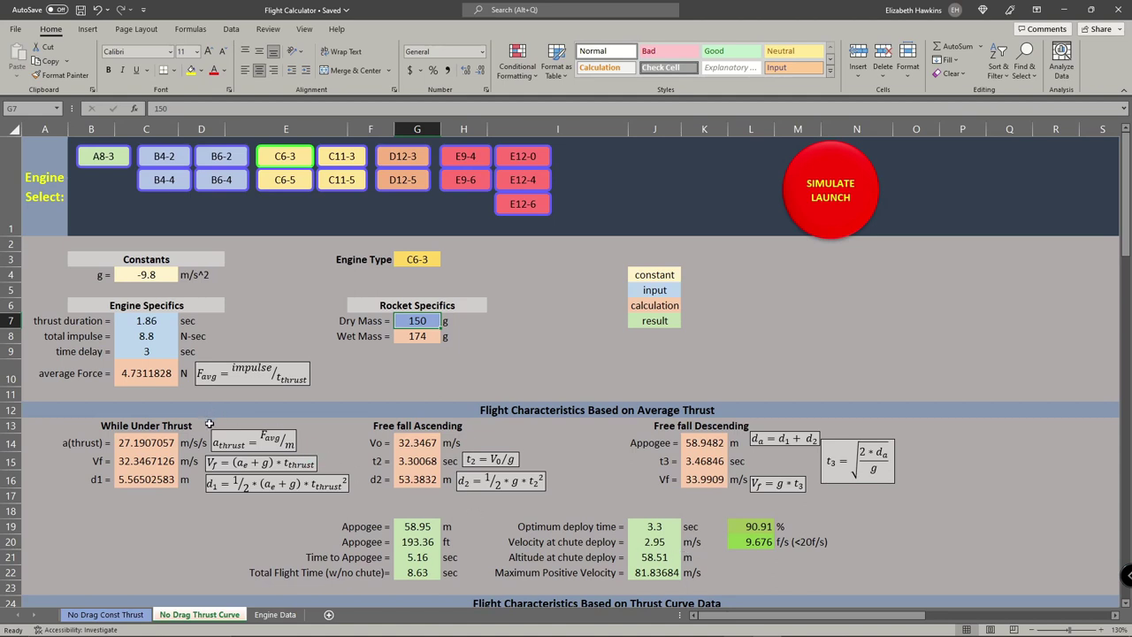
left_click(214, 162)
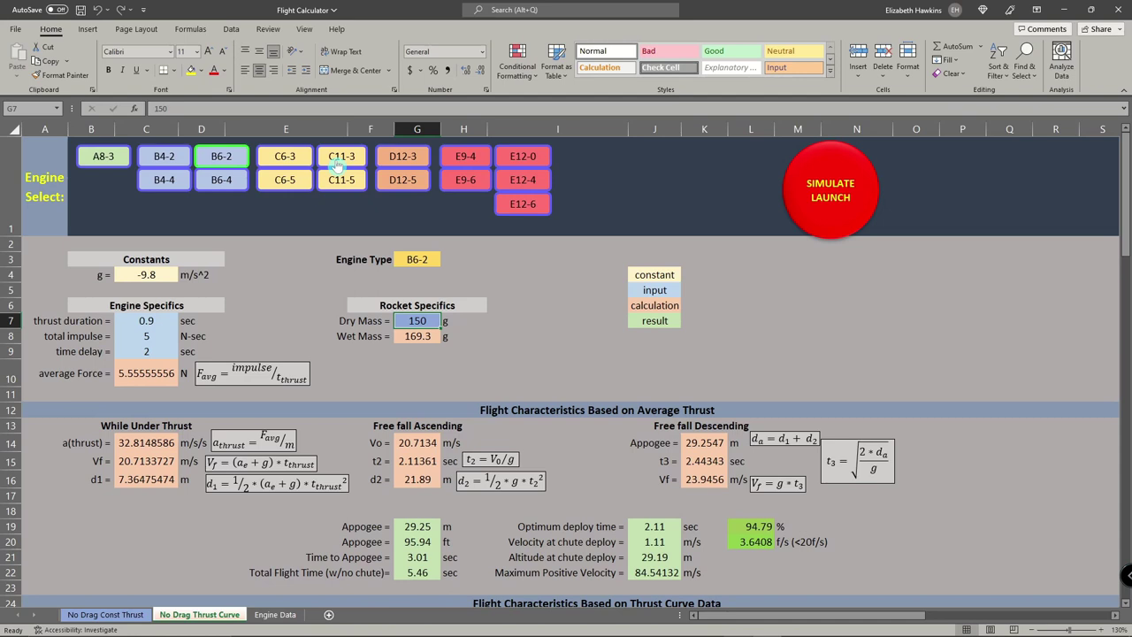
left_click(542, 290)
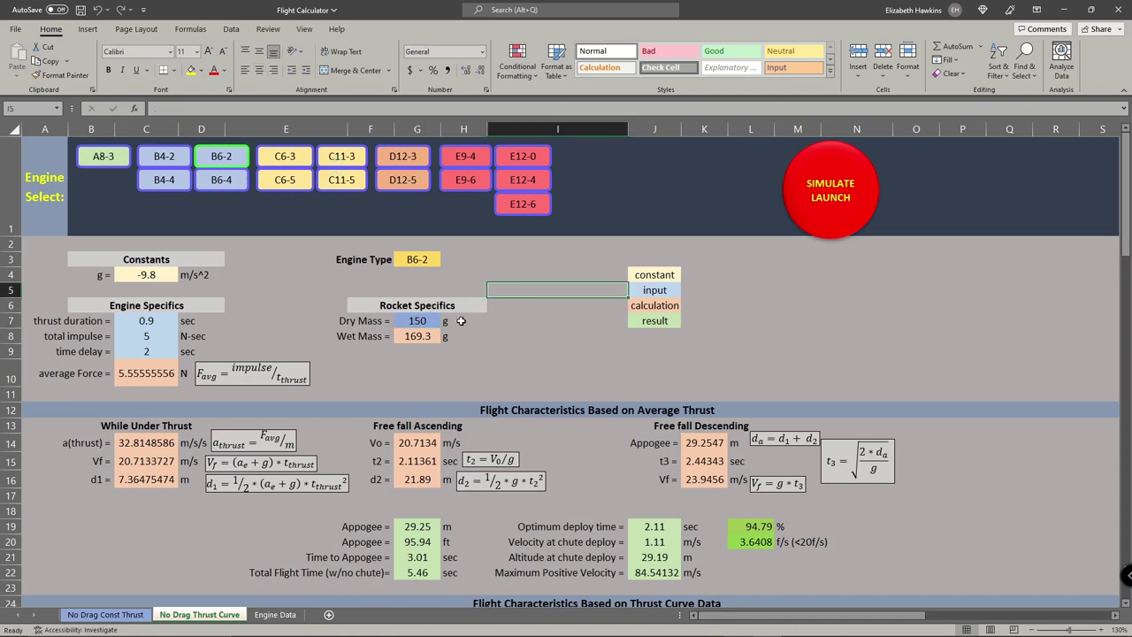
- Set the rocket's dry mass to 200 g
left_click(429, 326)
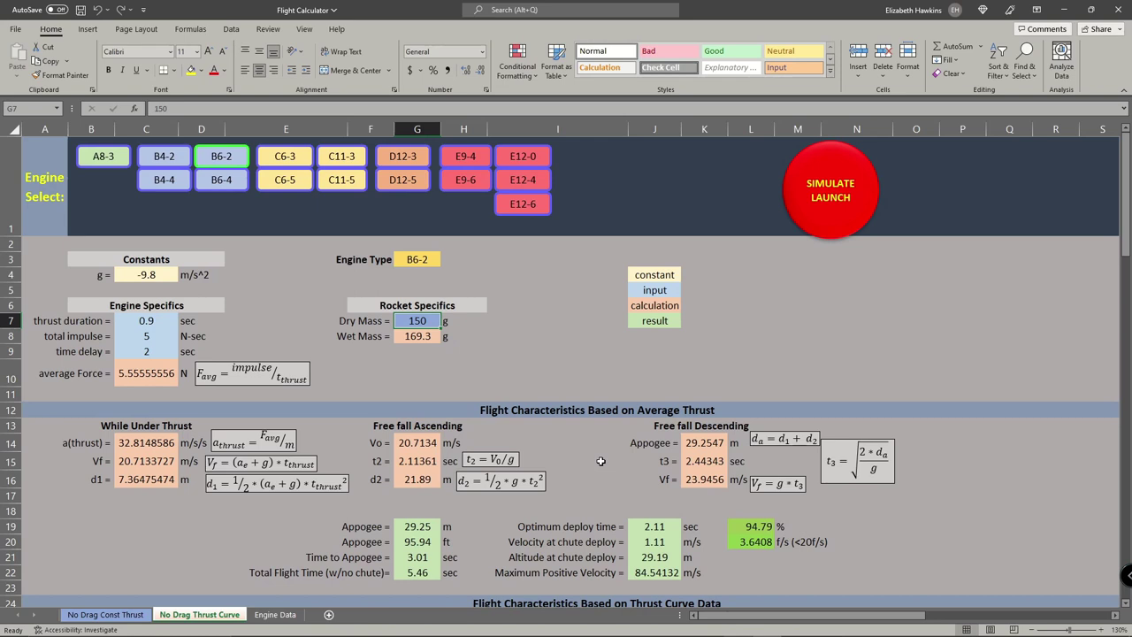
type("32")
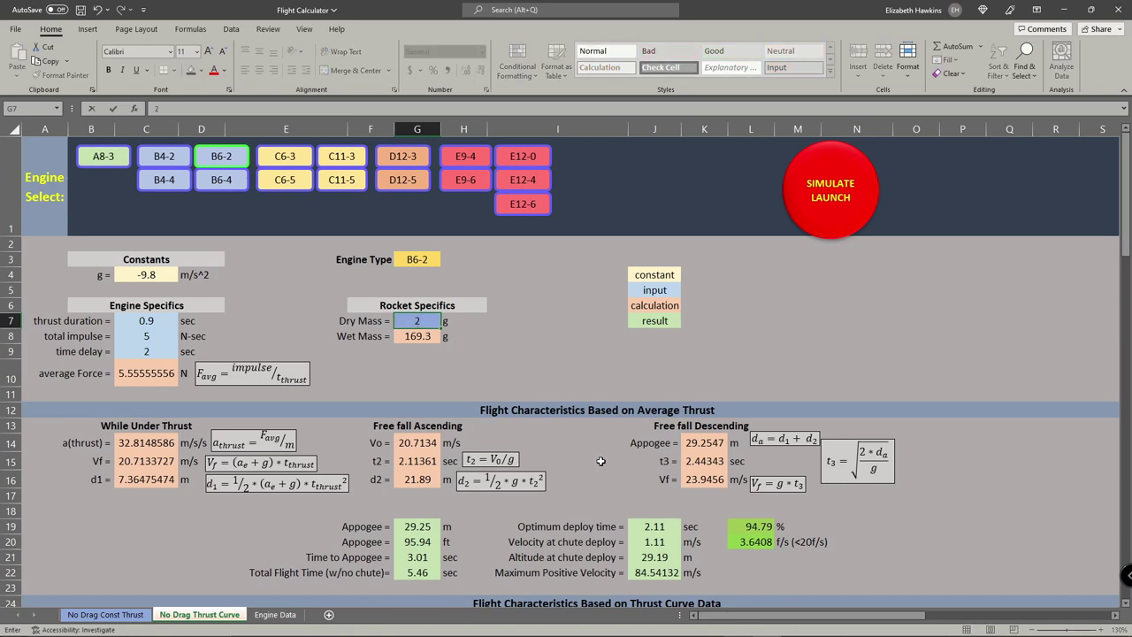
key("Return")
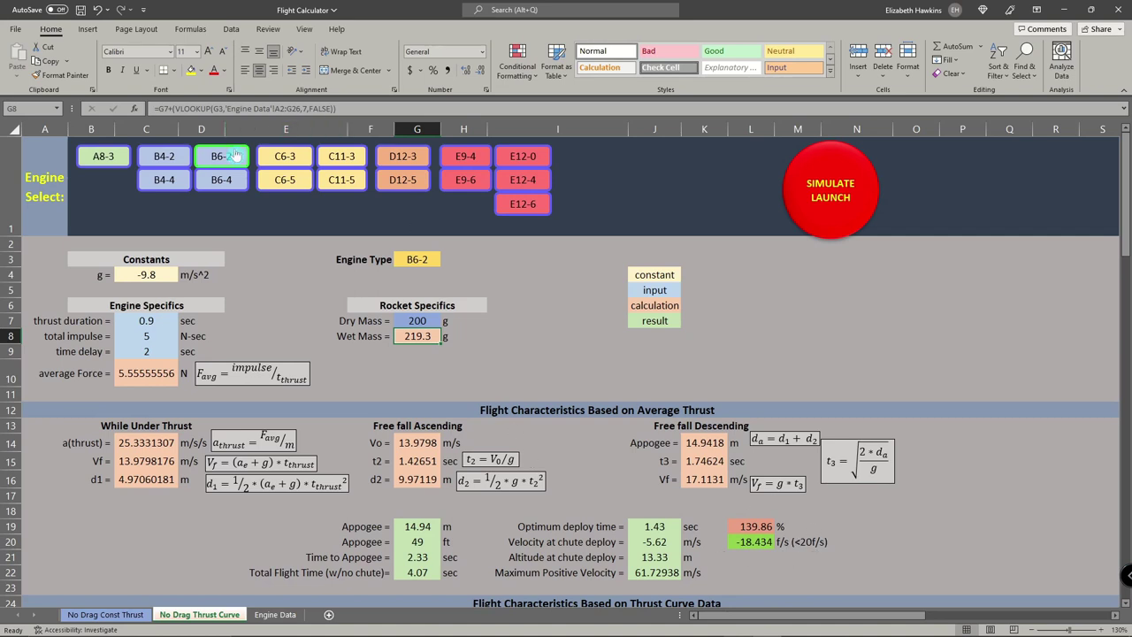
- Compare flight results at 200 g for the C11-3, C6-3, C6-5, D12-5, D12-3, E9-4 and E9-6 engines
left_click(328, 157)
left_click(281, 156)
left_click(284, 180)
left_click(402, 180)
left_click(402, 156)
left_click(465, 167)
left_click(465, 180)
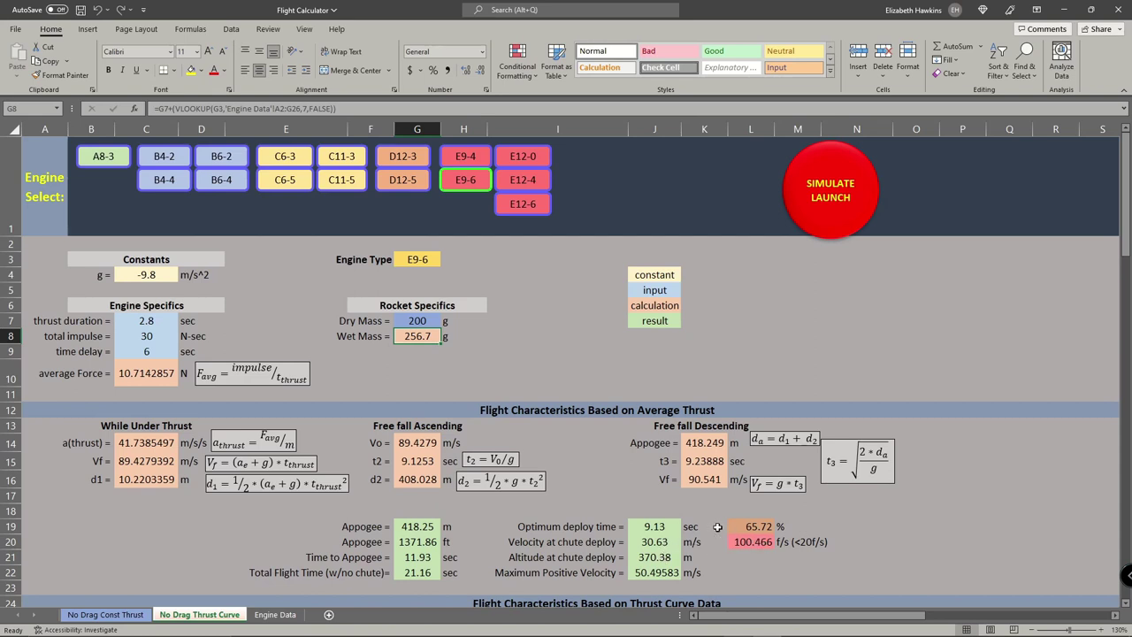
- Compare the C11-3 engine with the C6-3, ending on C11-3, and check its chute-deploy velocity in feet per second
left_click(345, 154)
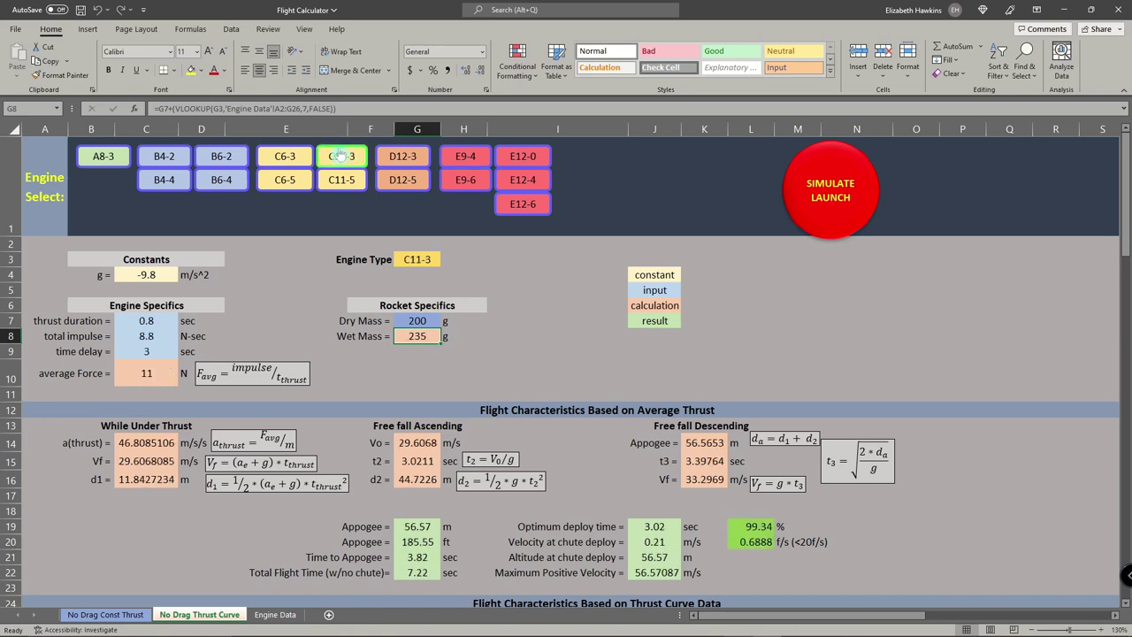
left_click(305, 155)
left_click(346, 153)
left_click(751, 541)
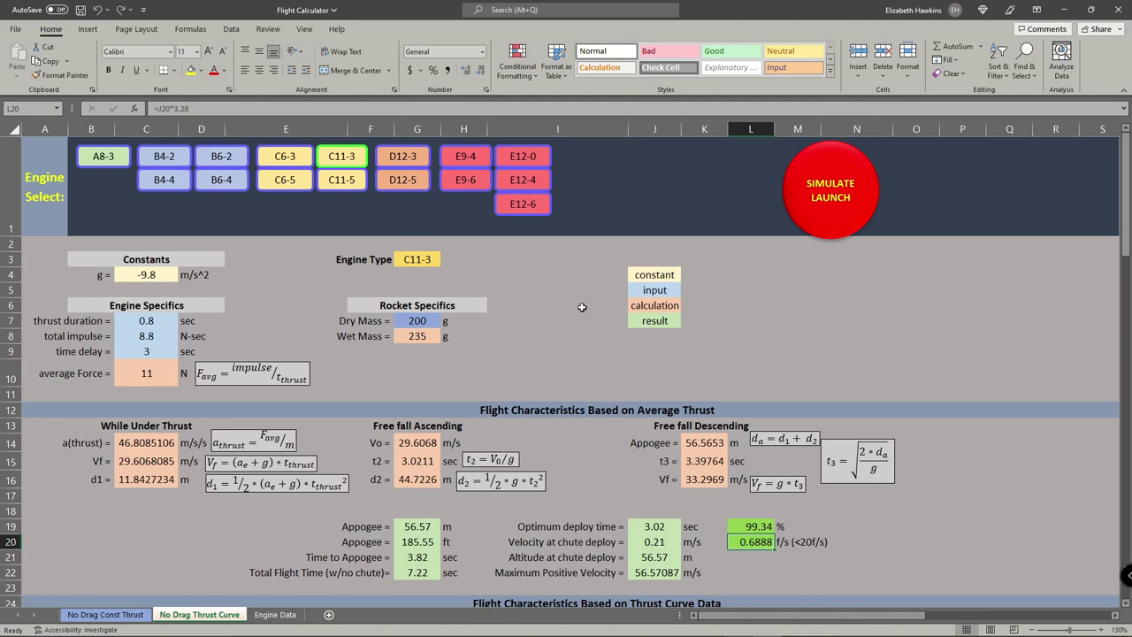
- Check how the smaller A8-3, B4-4 and B6-2 engines perform with the 200 g dry mass
left_click(422, 325)
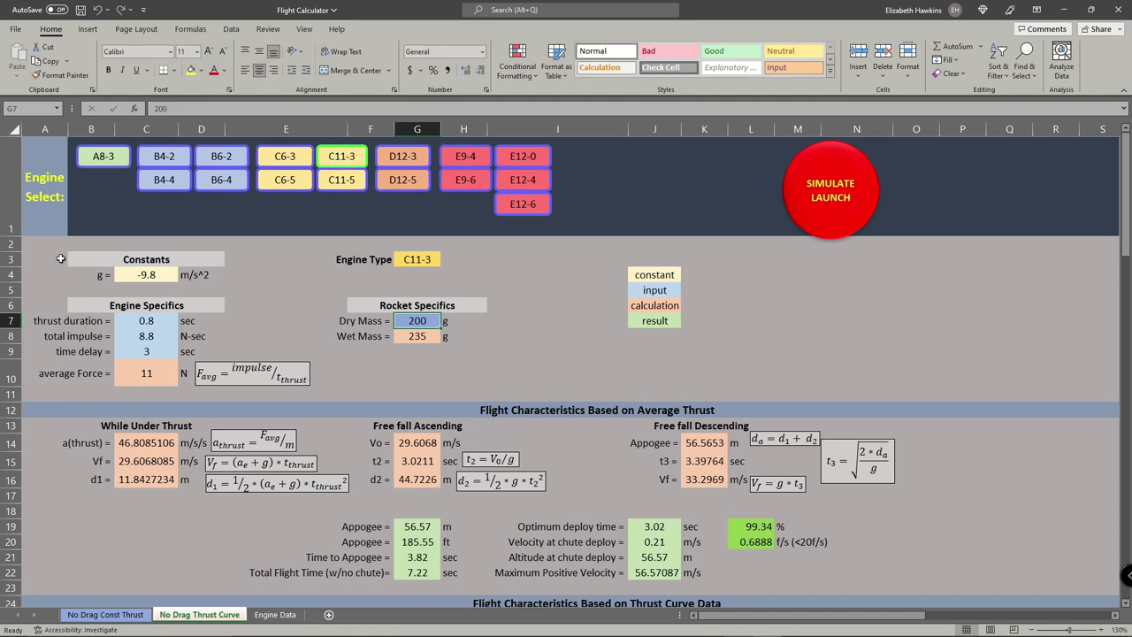
left_click(102, 157)
left_click(164, 179)
left_click(221, 158)
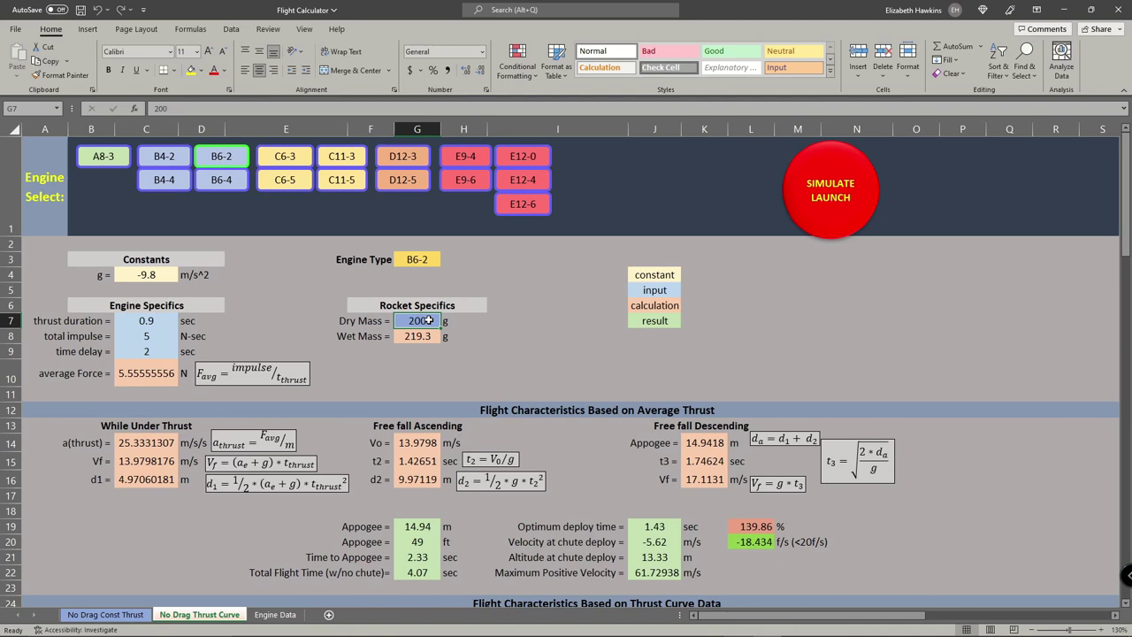
- Set the dry mass to 100 g and run through the engines from A8-3 and the B4 and B6 types to C6-5
type("100")
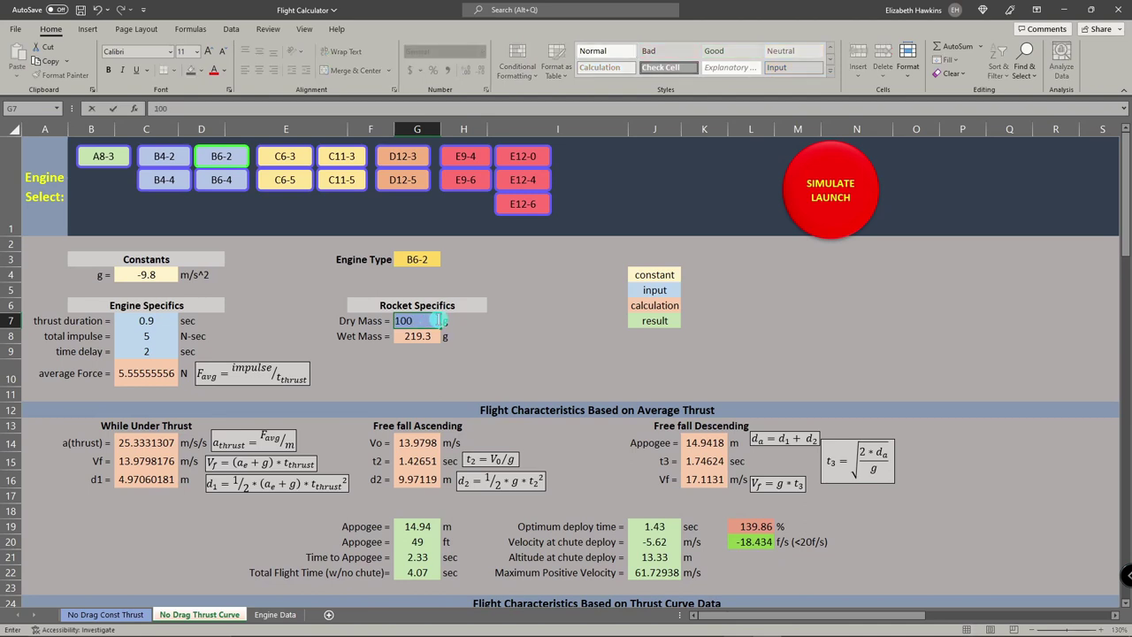
left_click(545, 306)
left_click(112, 156)
left_click(186, 165)
left_click(182, 178)
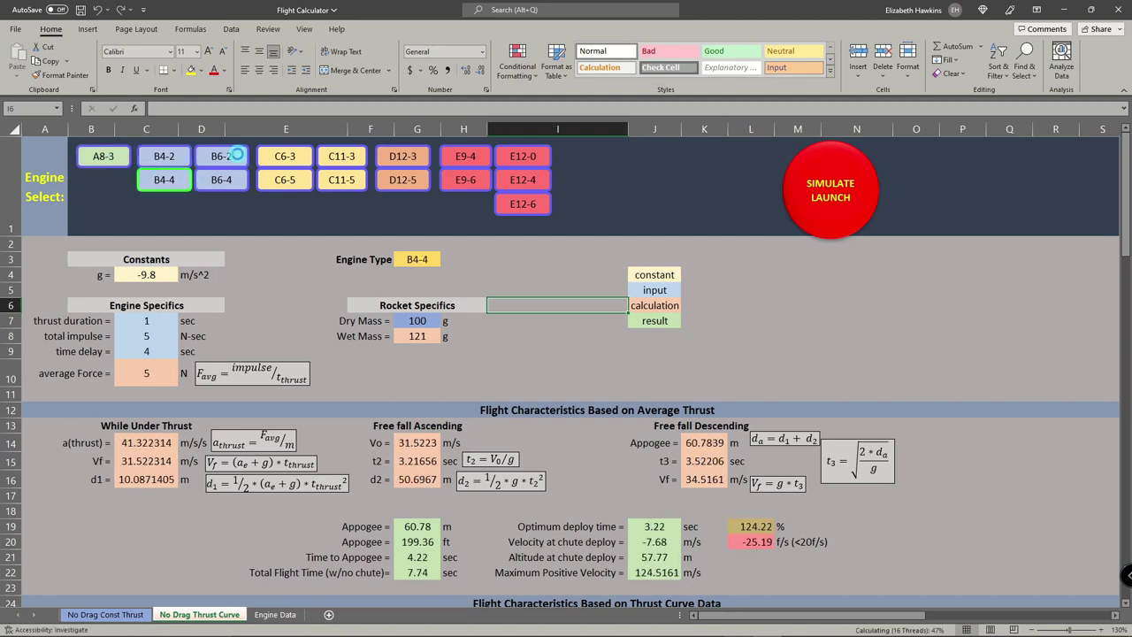
left_click(235, 157)
left_click(228, 182)
left_click(278, 159)
left_click(285, 181)
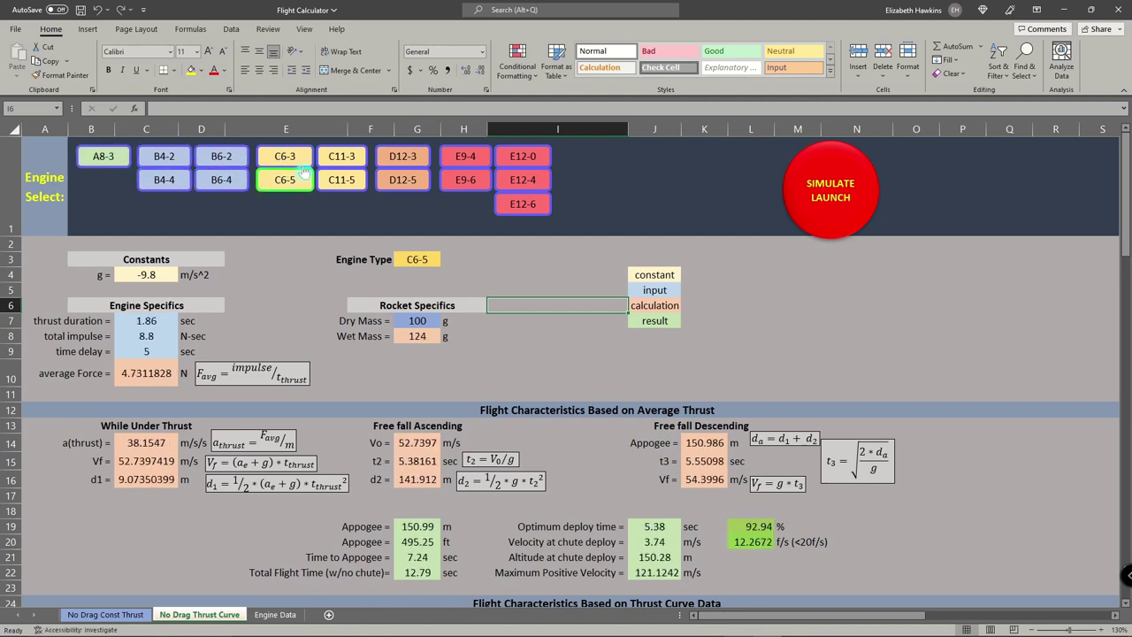
- Compare flight results at 100 g for the C11, D12, E9 and E12 engines
left_click(339, 157)
left_click(341, 180)
left_click(401, 157)
left_click(402, 180)
left_click(465, 156)
left_click(465, 179)
left_click(522, 204)
left_click(523, 179)
left_click(522, 156)
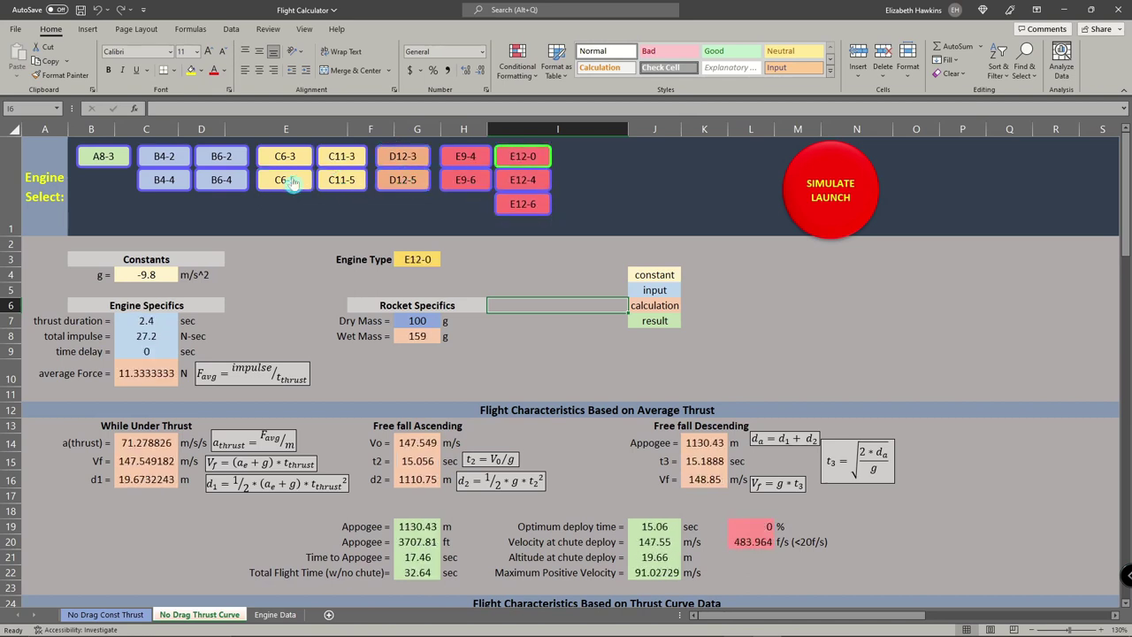
- Recheck the C6-5, A8-3, B4 and B6 engines at 100 g and choose C6-5 for the rocket
left_click(284, 180)
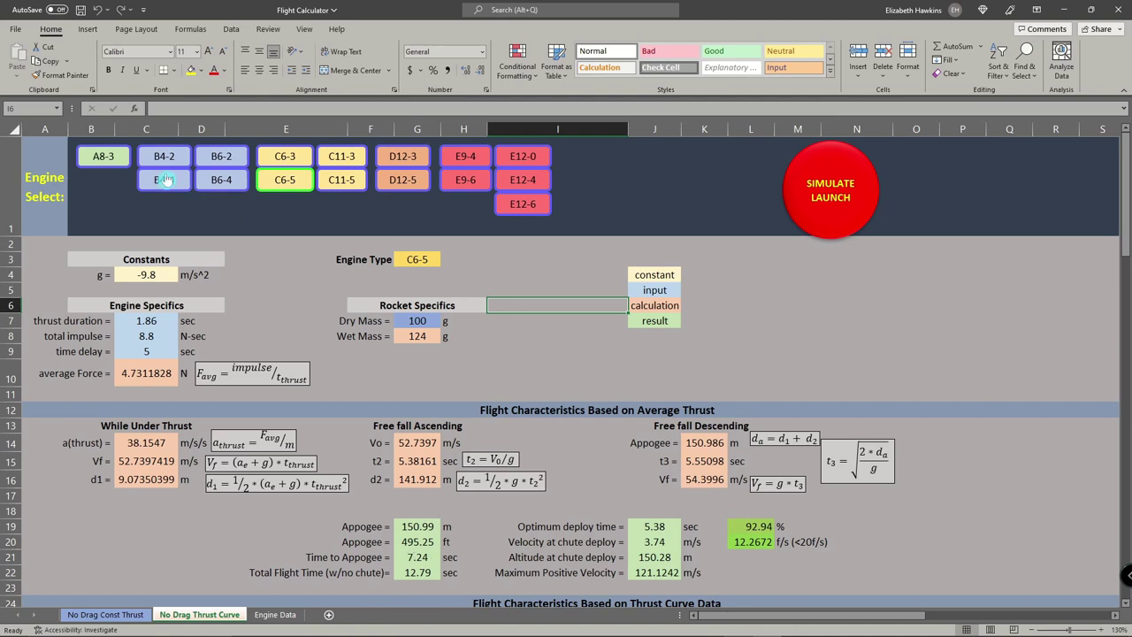
left_click(103, 165)
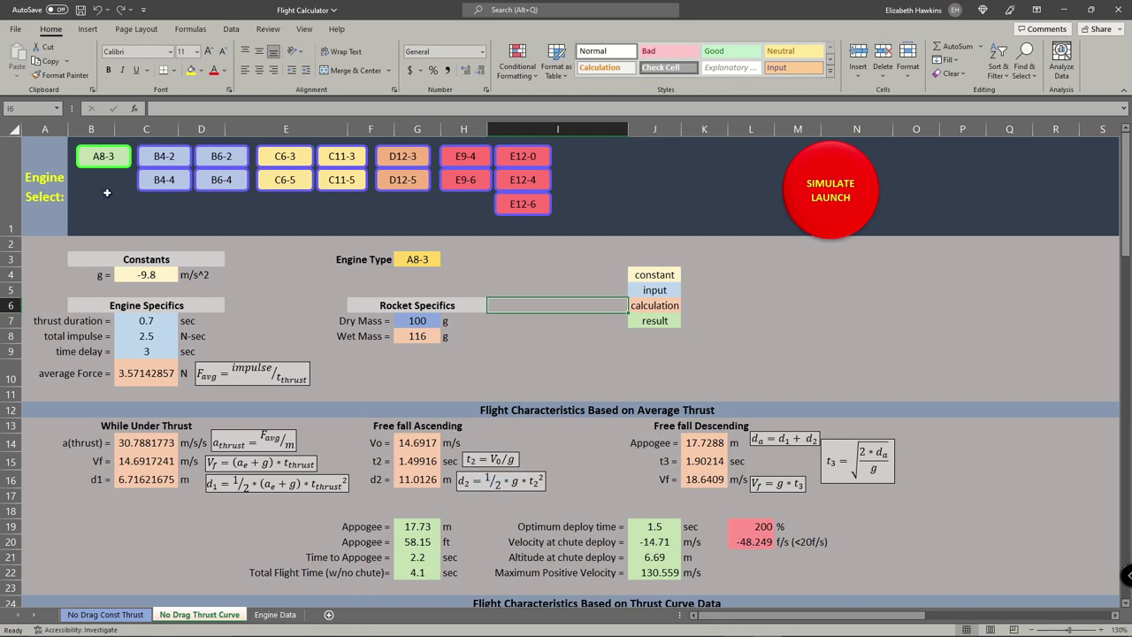
left_click(163, 164)
left_click(167, 180)
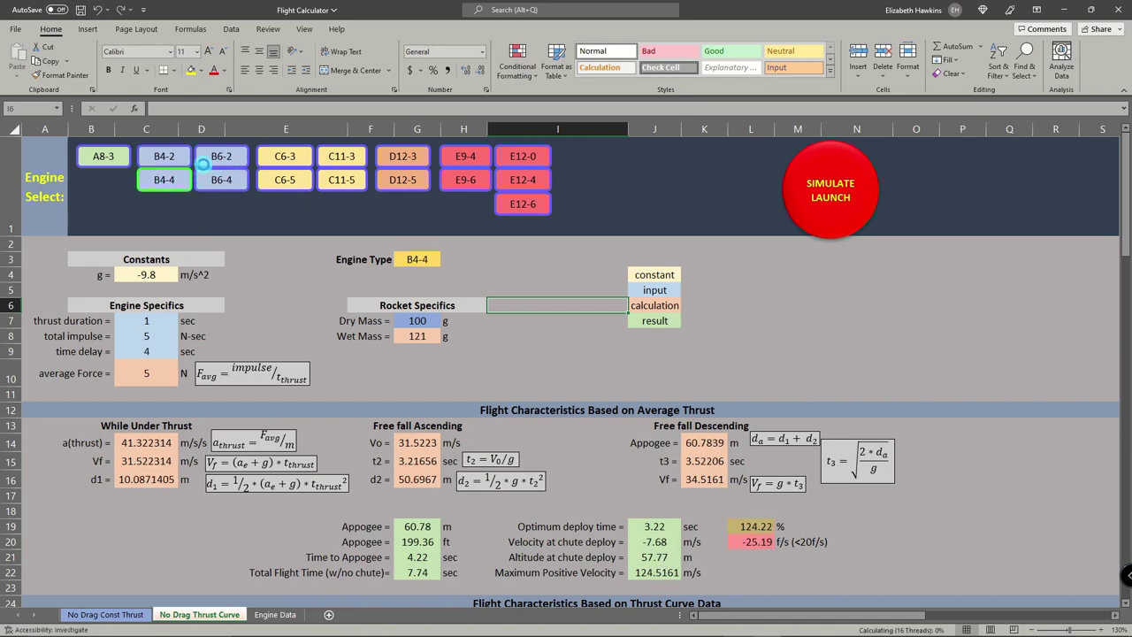
left_click(221, 157)
left_click(221, 180)
left_click(290, 187)
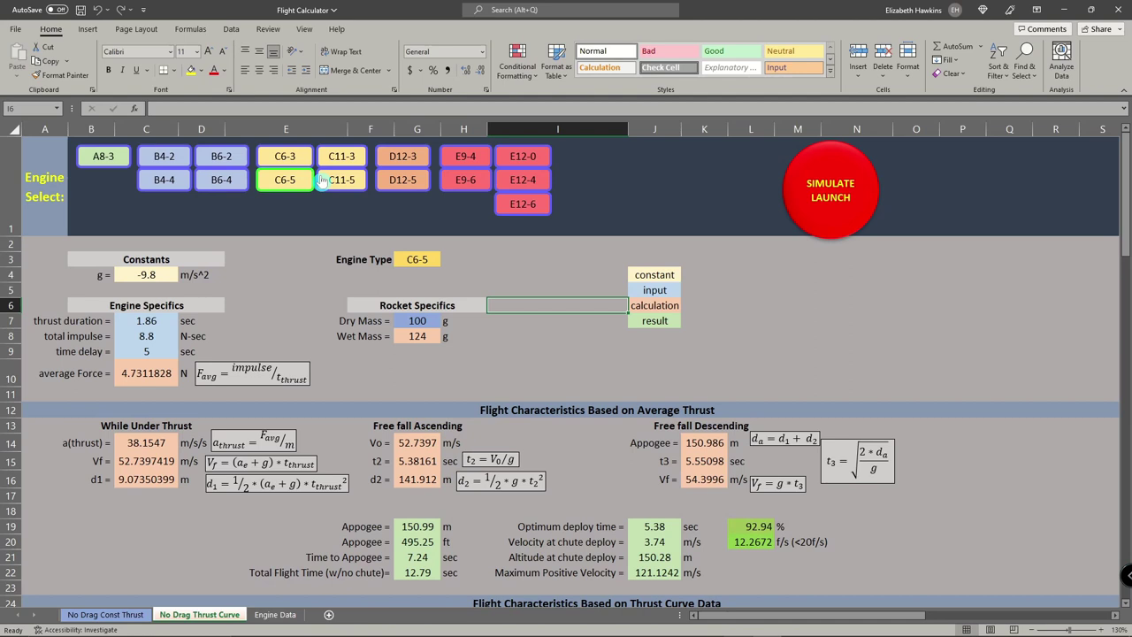
- Look over the Flight Characteristics Based on Thrust Curve Data section and its charts for the C6-5 engine
left_click(483, 382)
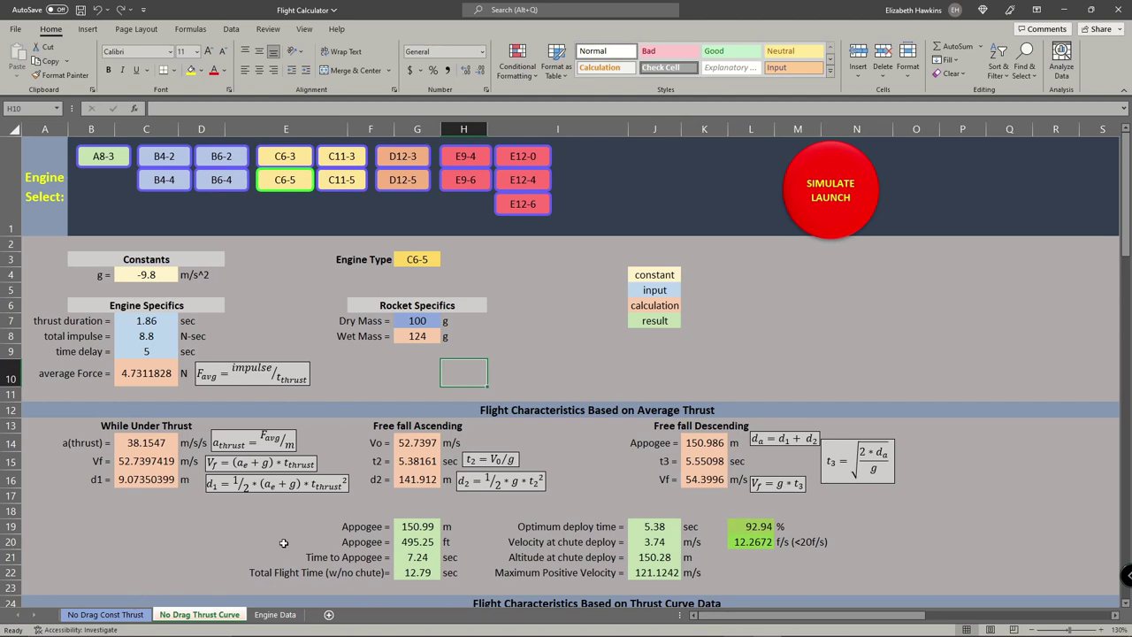
scroll(269, 542, "down", 5)
scroll(256, 541, "up", 4)
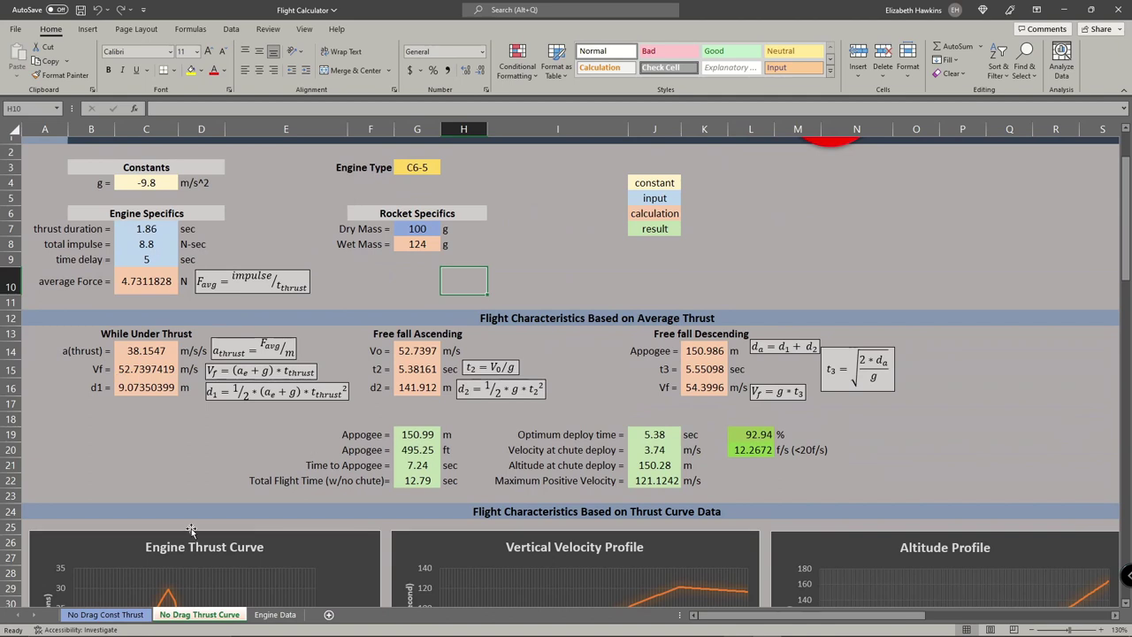
left_click(541, 286)
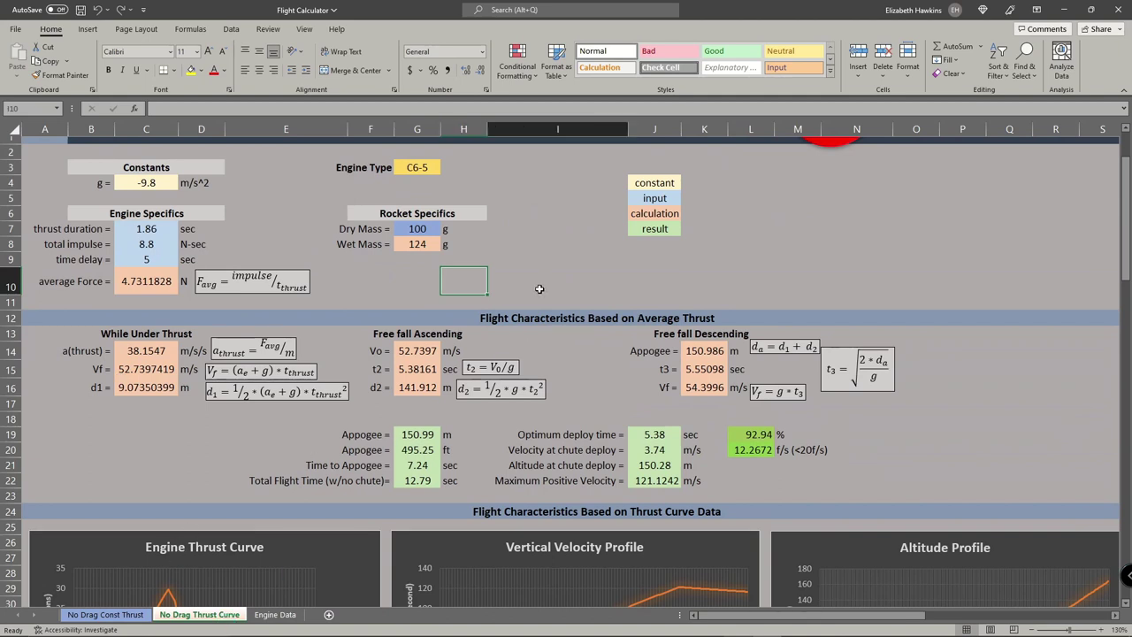
scroll(541, 287, "up", 1)
left_click(522, 277)
left_click(555, 257)
left_click(559, 286)
left_click(553, 278)
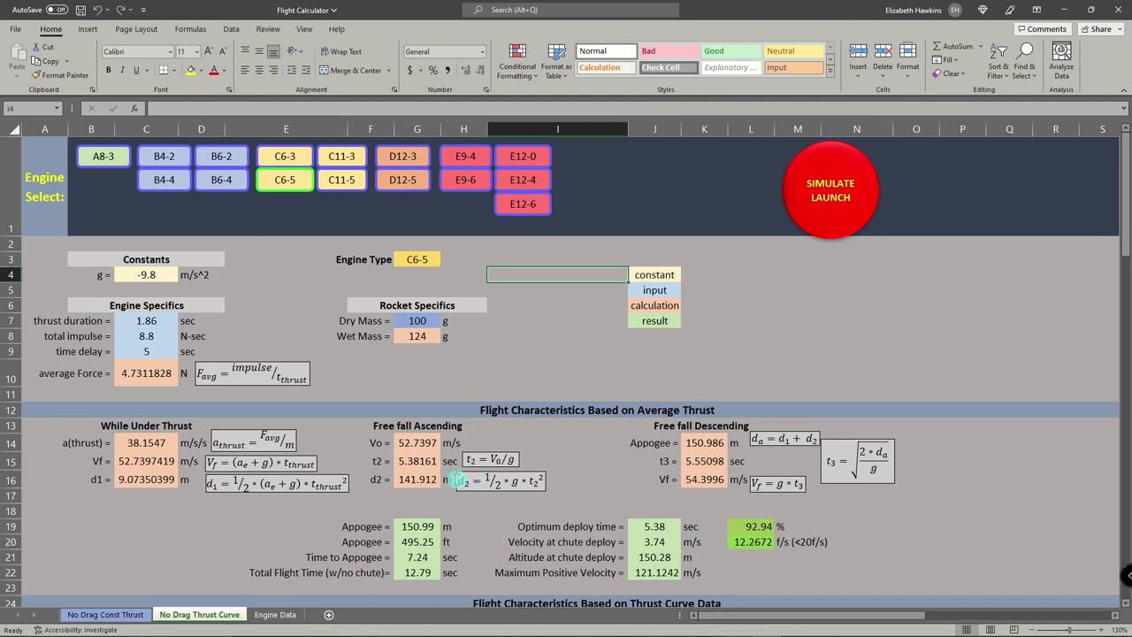
left_click(771, 295)
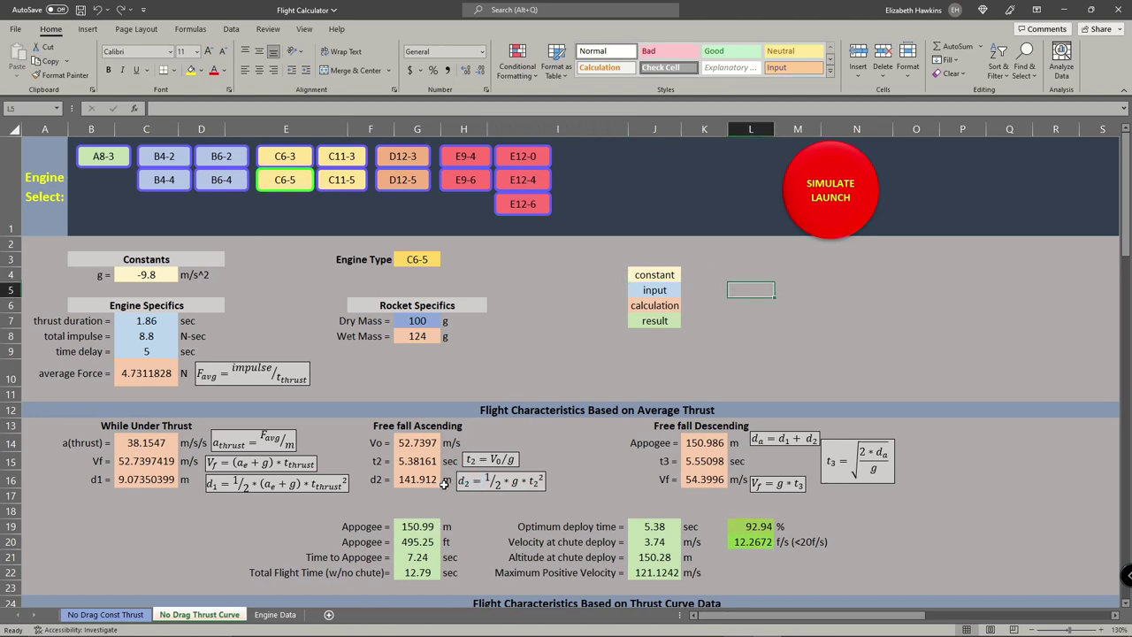
scroll(441, 520, "down", 1)
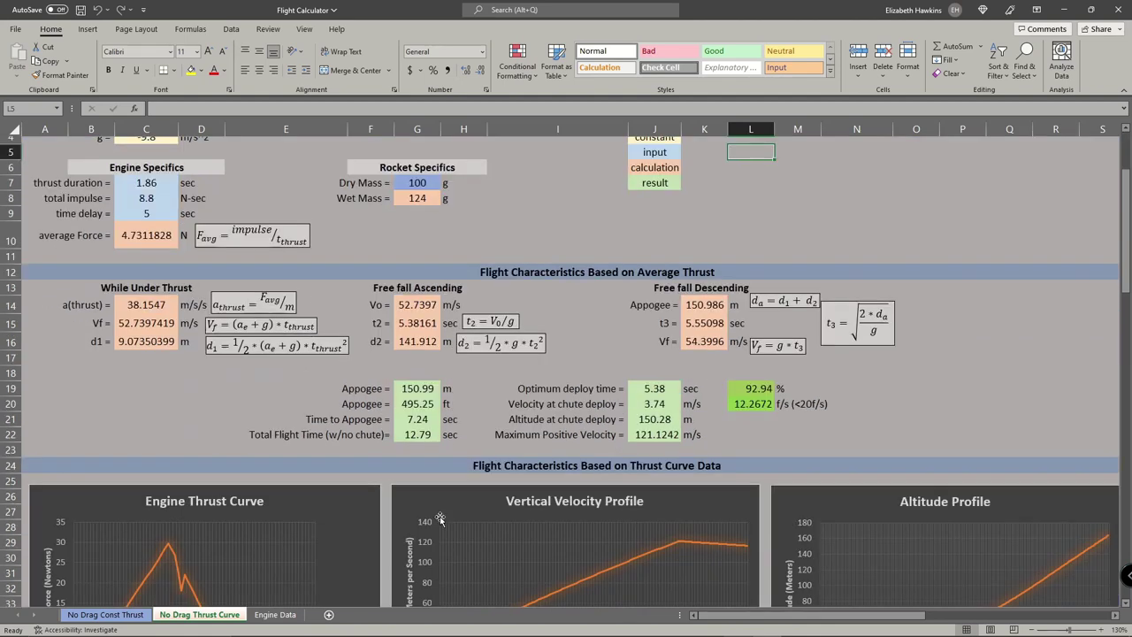
scroll(451, 440, "up", 1)
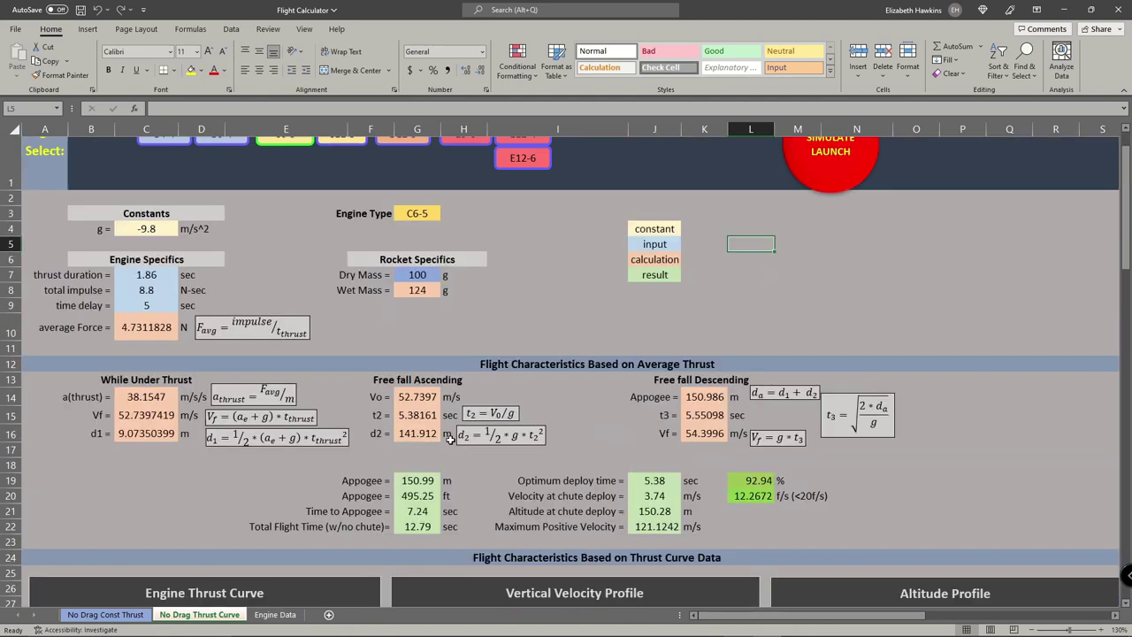
scroll(491, 412, "up", 1)
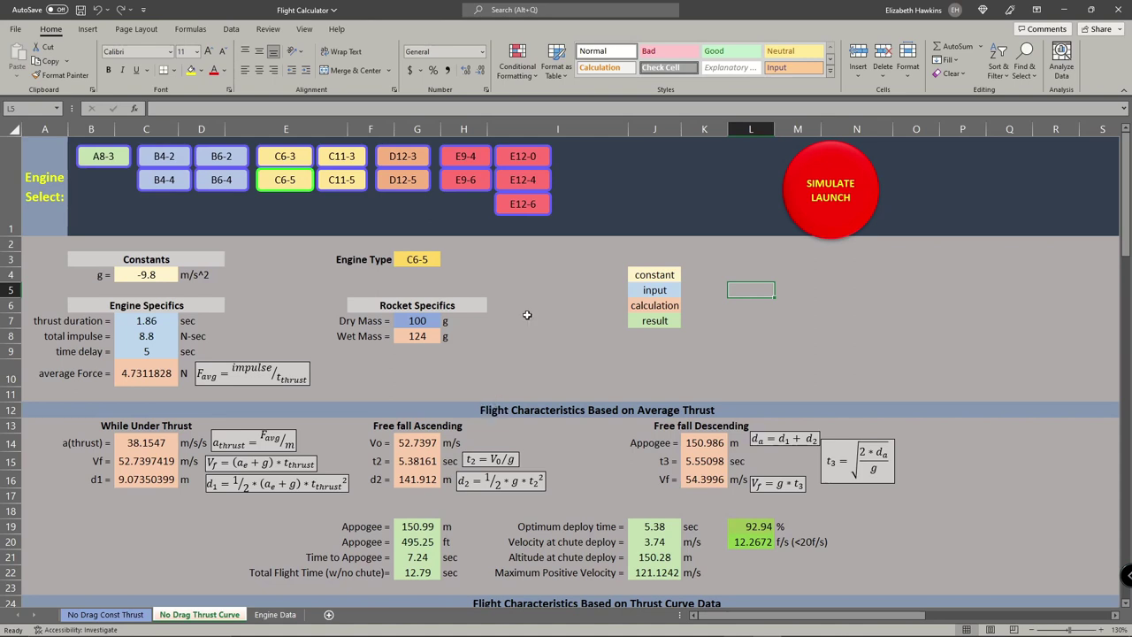
- Set the dry mass to 150 g and check the flight results for the C6-3 and B6-2 engines
left_click(410, 320)
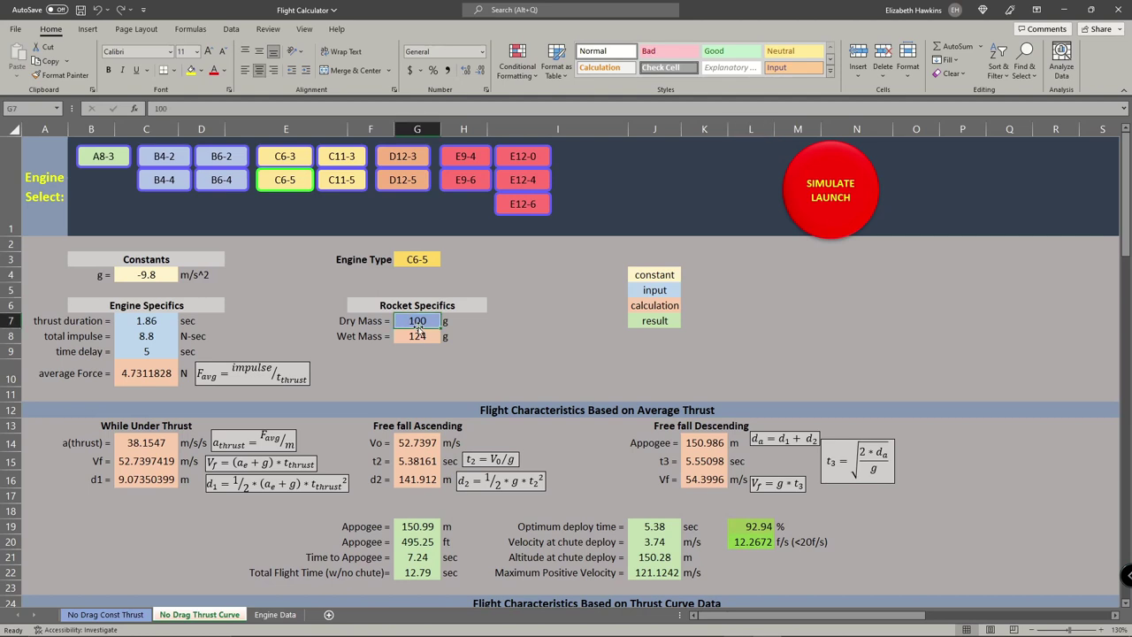
type("150")
key("Return")
left_click(285, 156)
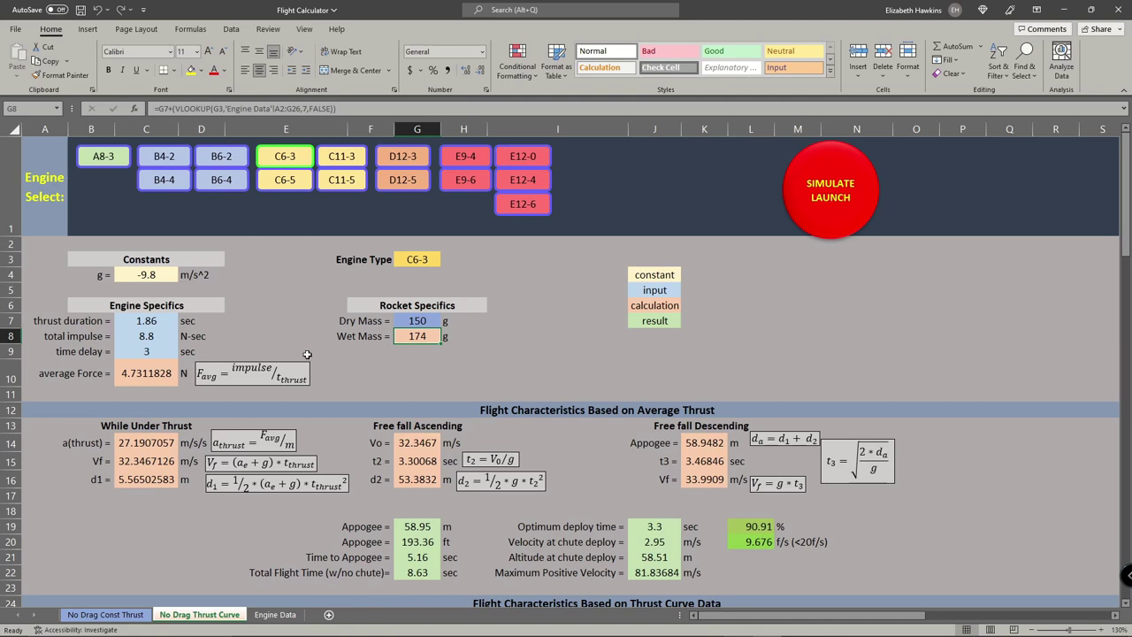
left_click(299, 306)
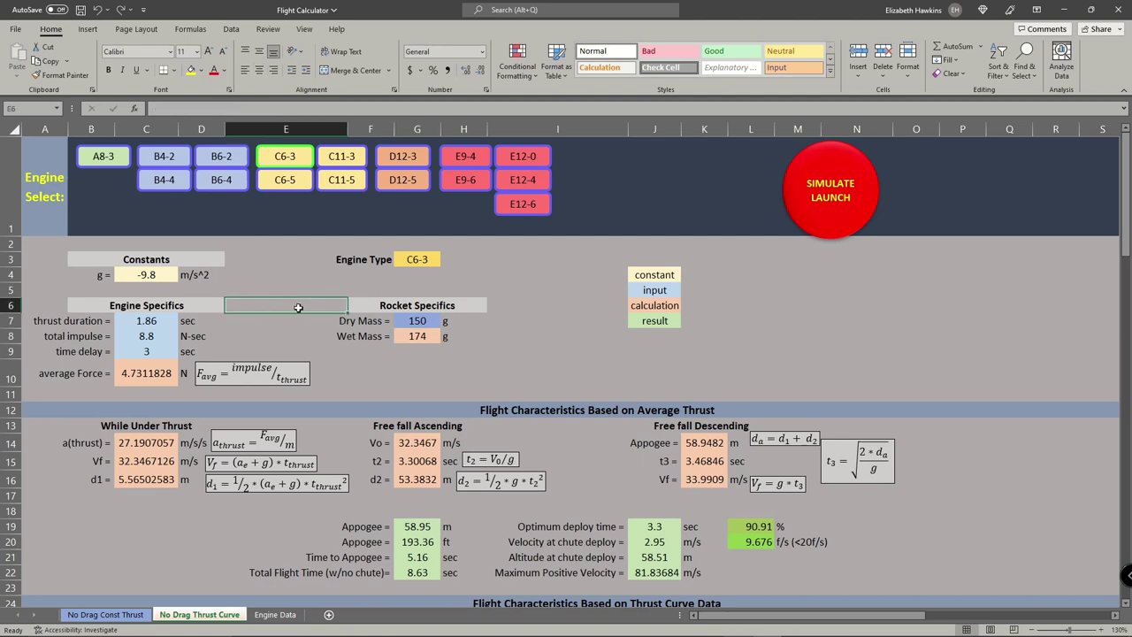
left_click(221, 156)
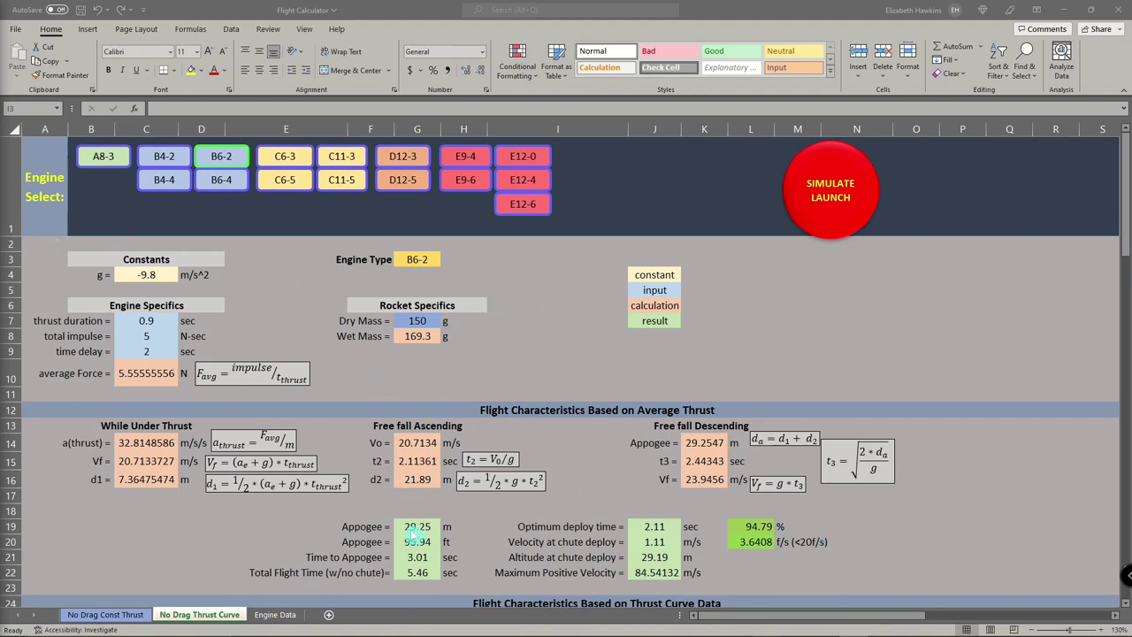
left_click(517, 351)
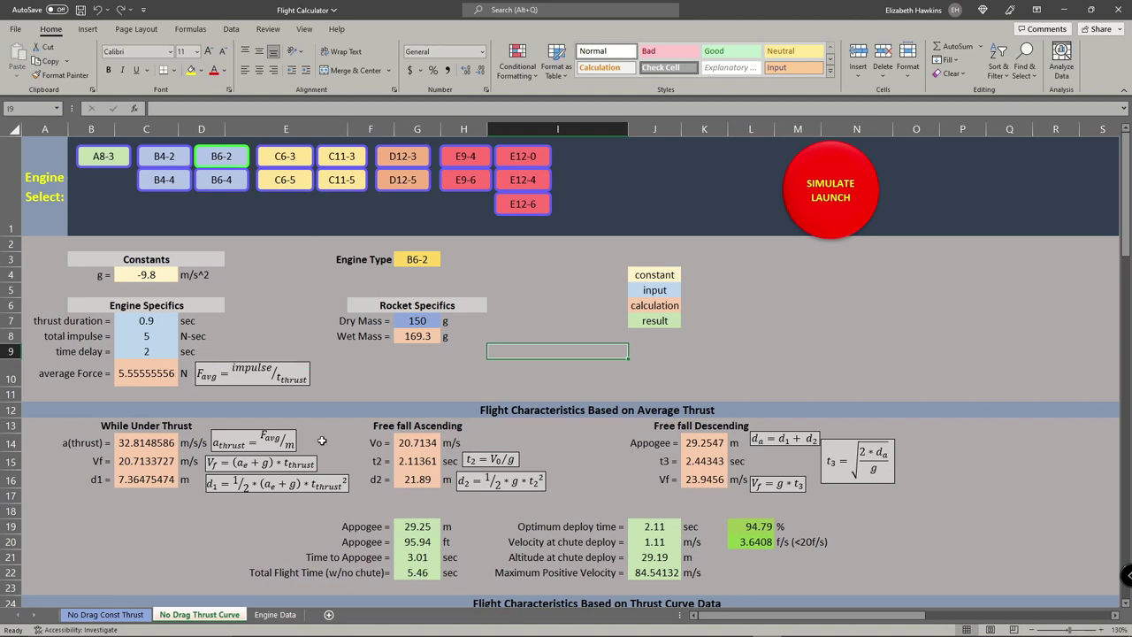
left_click(162, 351)
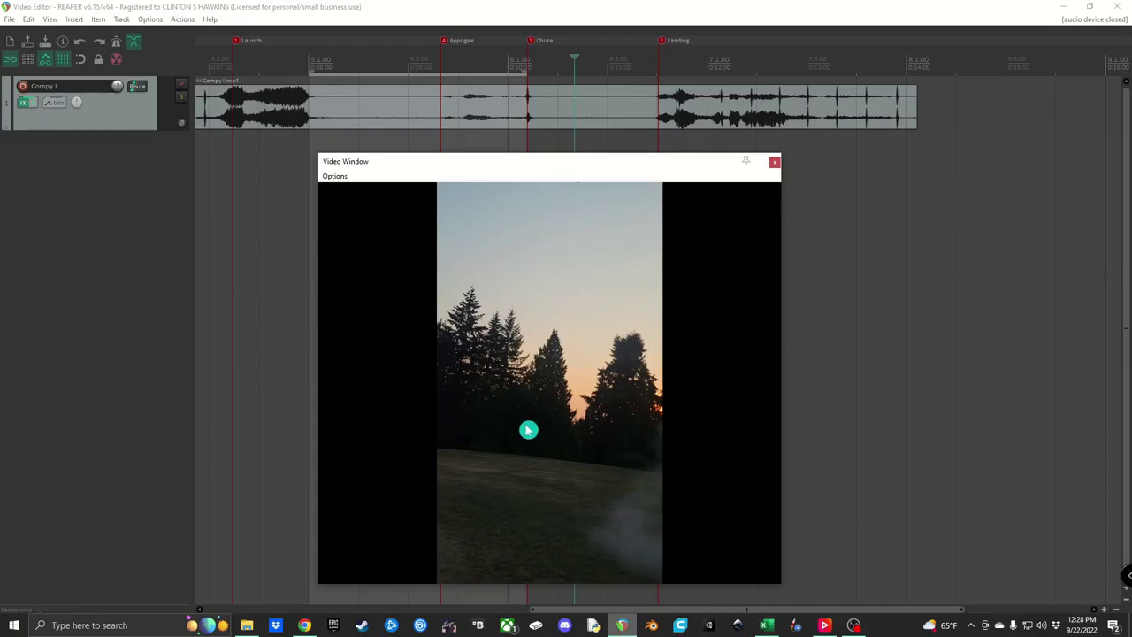
- Switch to the REAPER flight video project, reposition the Video Window below the track, and move the playhead just before the Launch marker
mouse_move(472, 161)
left_mouse_down()
mouse_move(478, 184)
mouse_move(473, 173)
left_mouse_up()
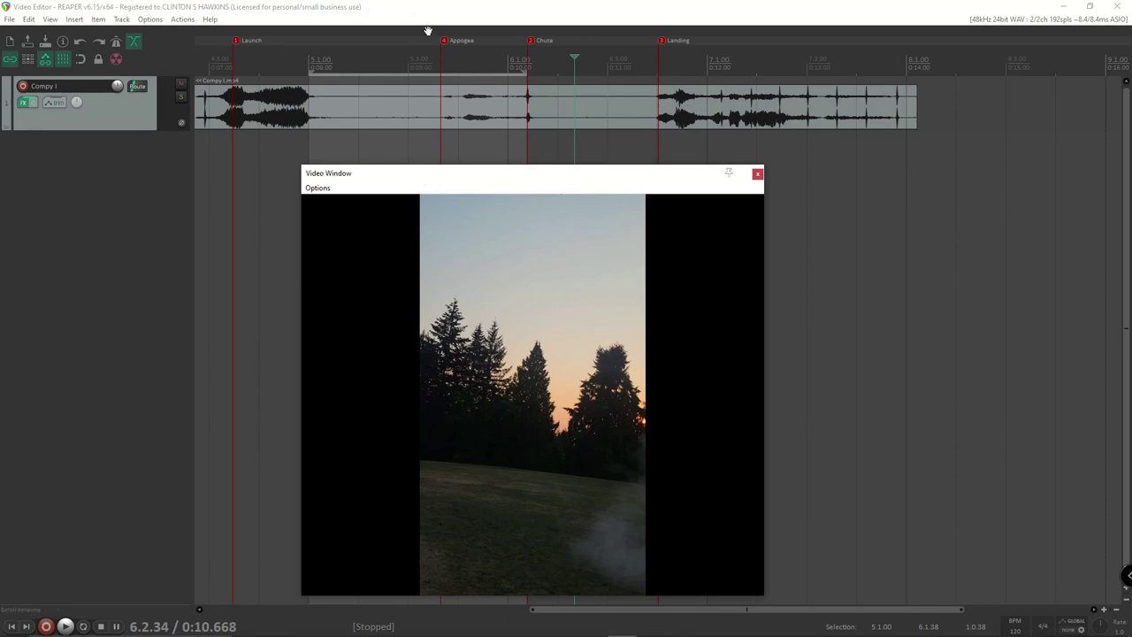
left_click_drag(440, 176, 528, 170)
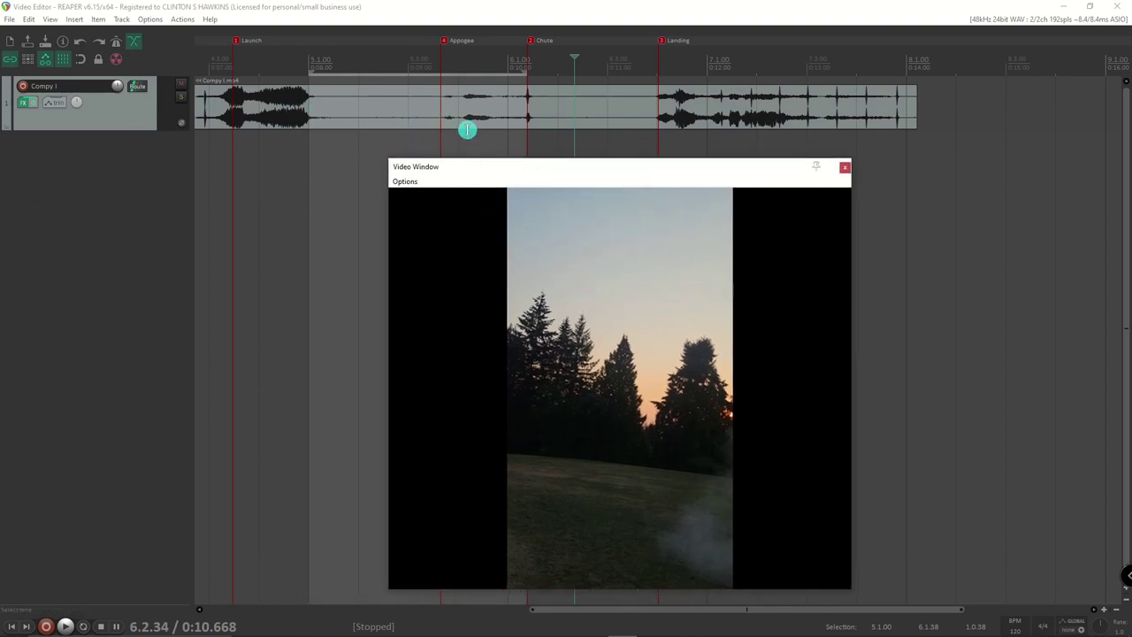
left_click(224, 70)
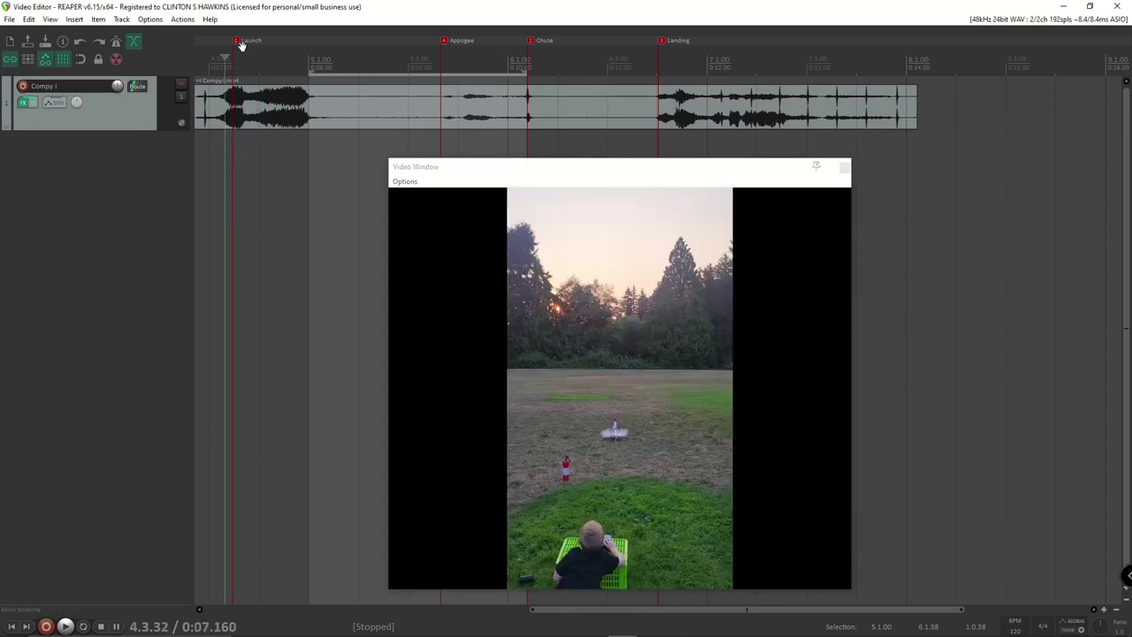
mouse_move(226, 58)
left_mouse_down()
mouse_move(237, 55)
mouse_move(216, 57)
mouse_move(226, 55)
left_mouse_up()
left_click(237, 42)
right_click(237, 41)
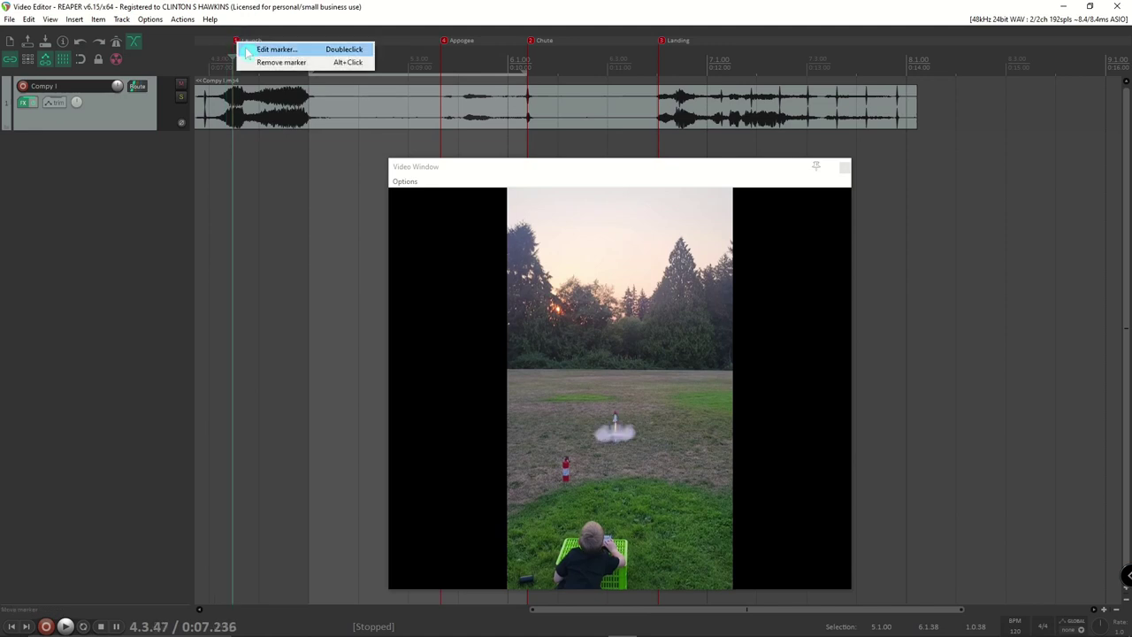
left_click(265, 49)
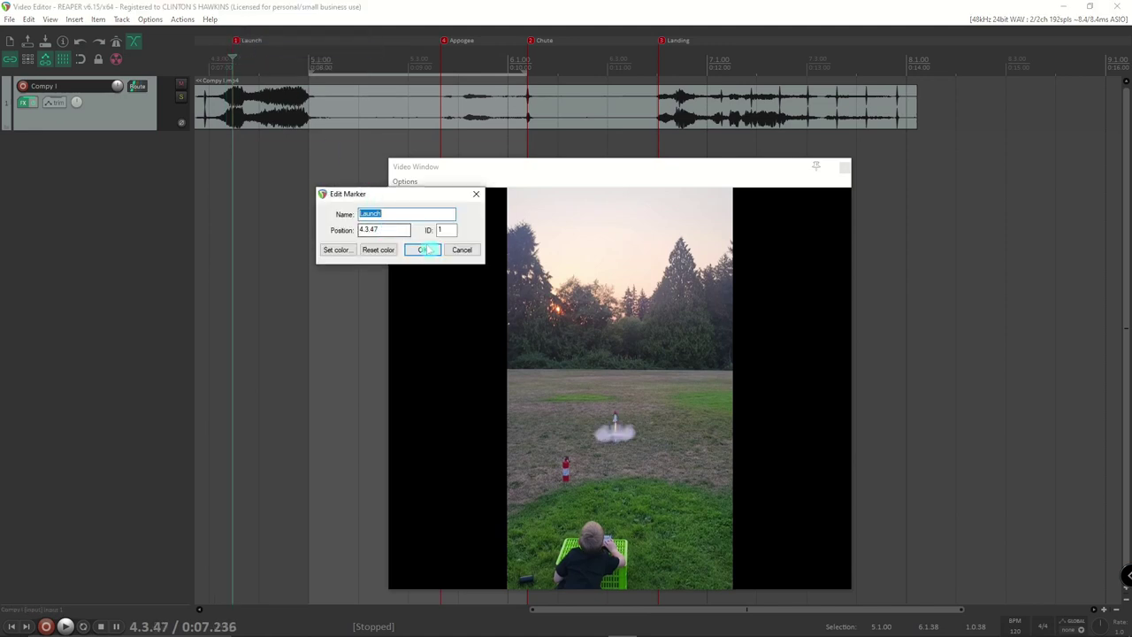
left_click(462, 249)
- Remove the Launch marker and insert a new marker named Launch slightly earlier, at 4.3.35 on the timeline
right_click(238, 45)
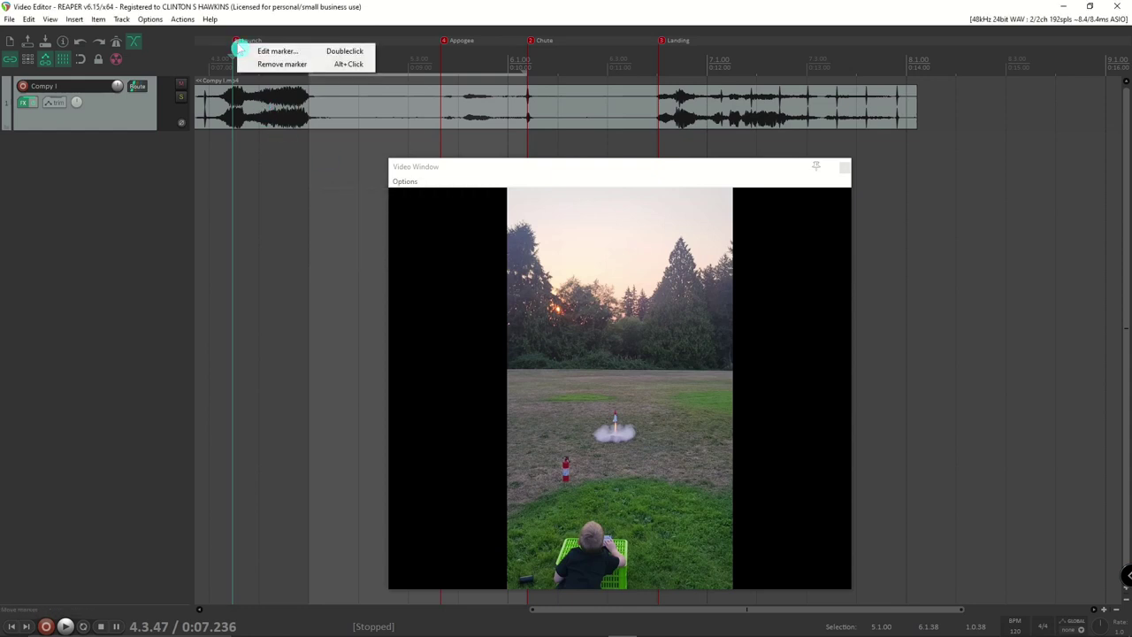
left_click(259, 64)
mouse_move(230, 56)
left_mouse_down()
mouse_move(219, 56)
mouse_move(229, 52)
left_mouse_up()
right_click(226, 44)
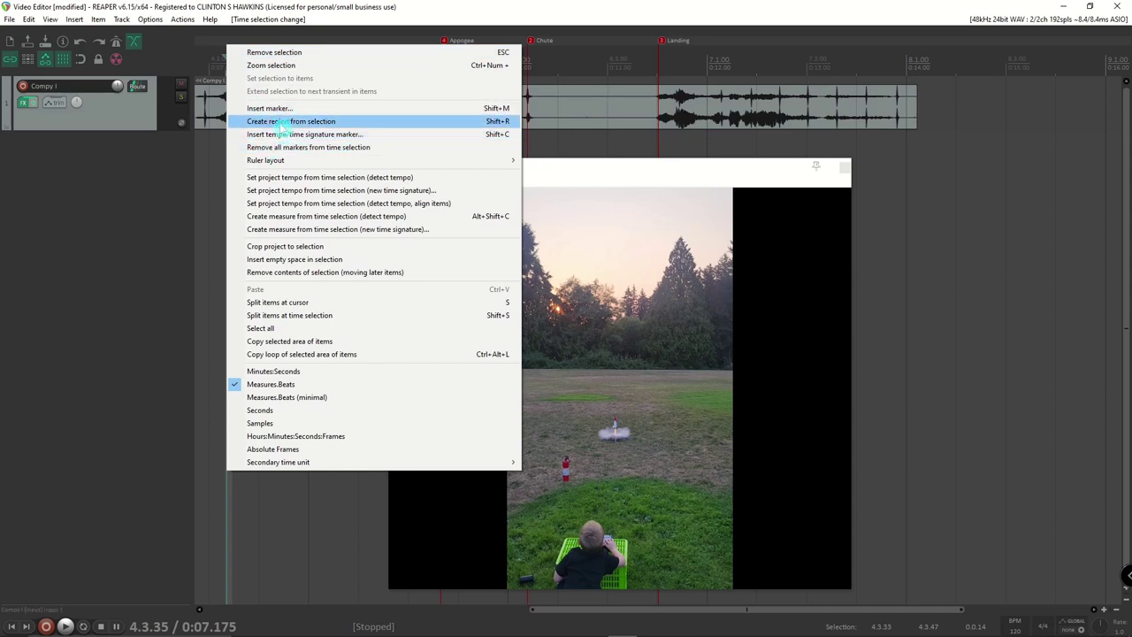
left_click(277, 108)
type("Launch")
left_click(422, 249)
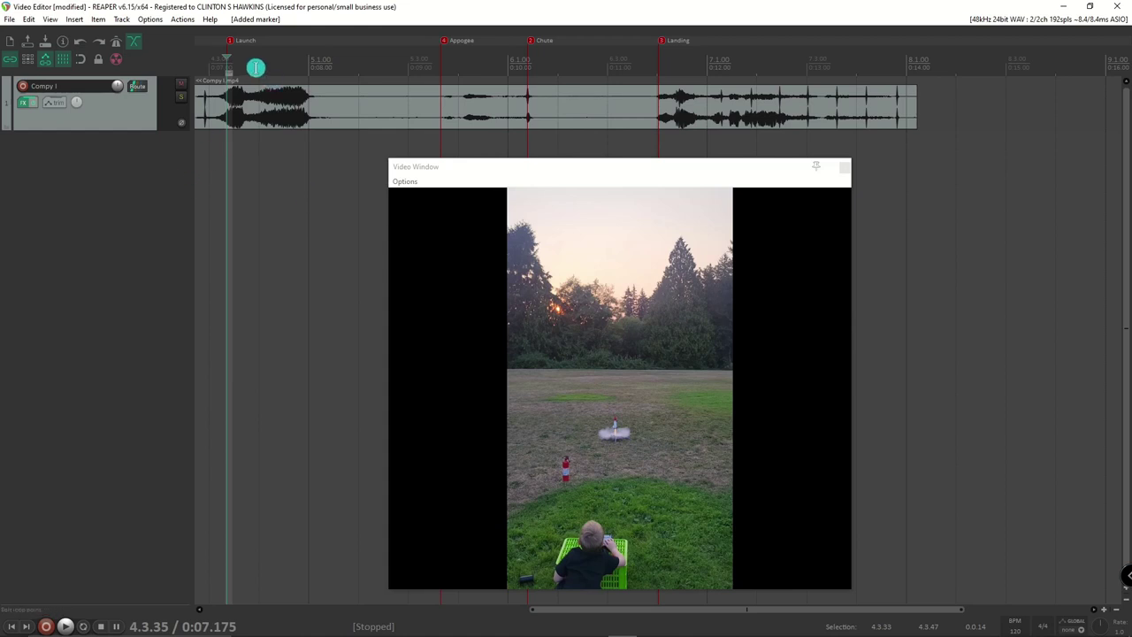
- Insert a marker named Thrust Cutout at 4.4.85, near the end of the engine noise in the waveform
left_click_drag(226, 58, 299, 57)
left_click(299, 57)
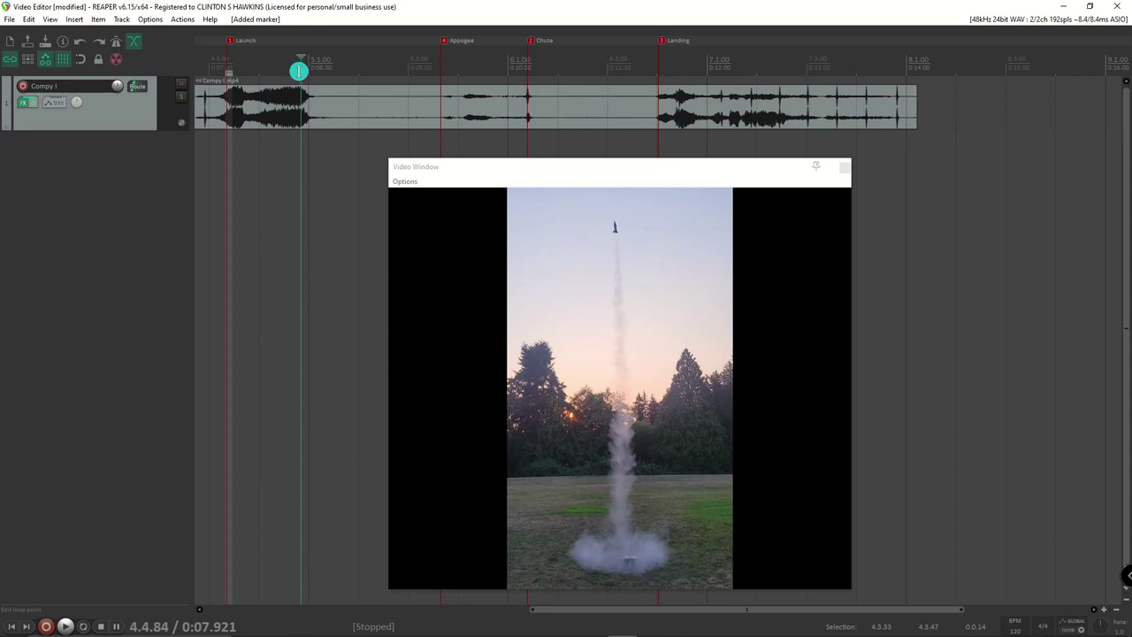
right_click(301, 58)
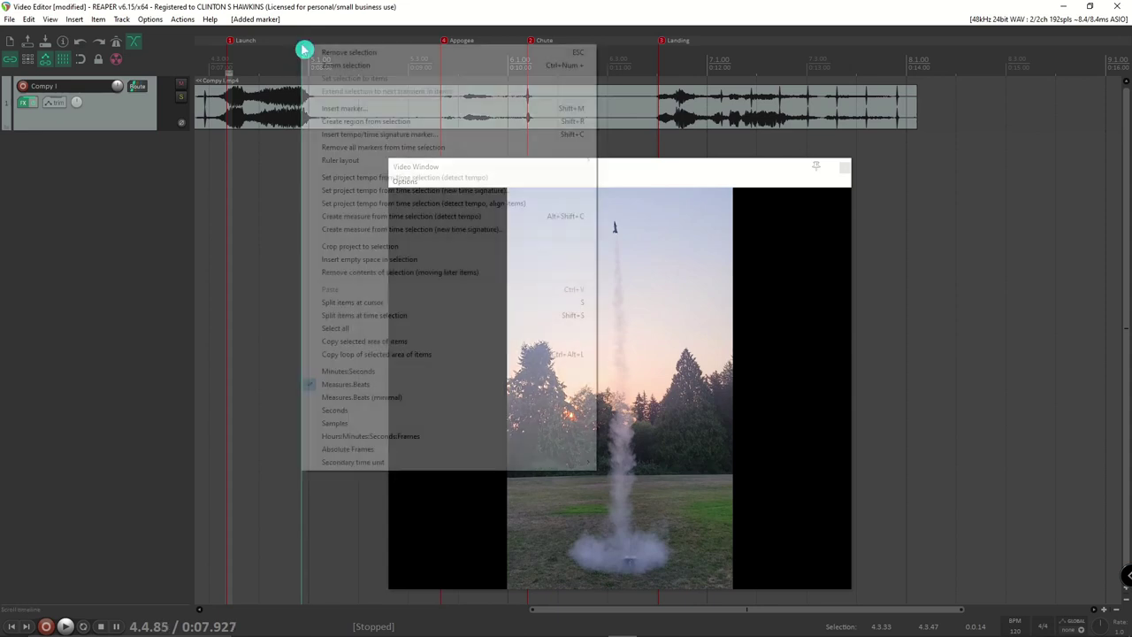
left_click(342, 109)
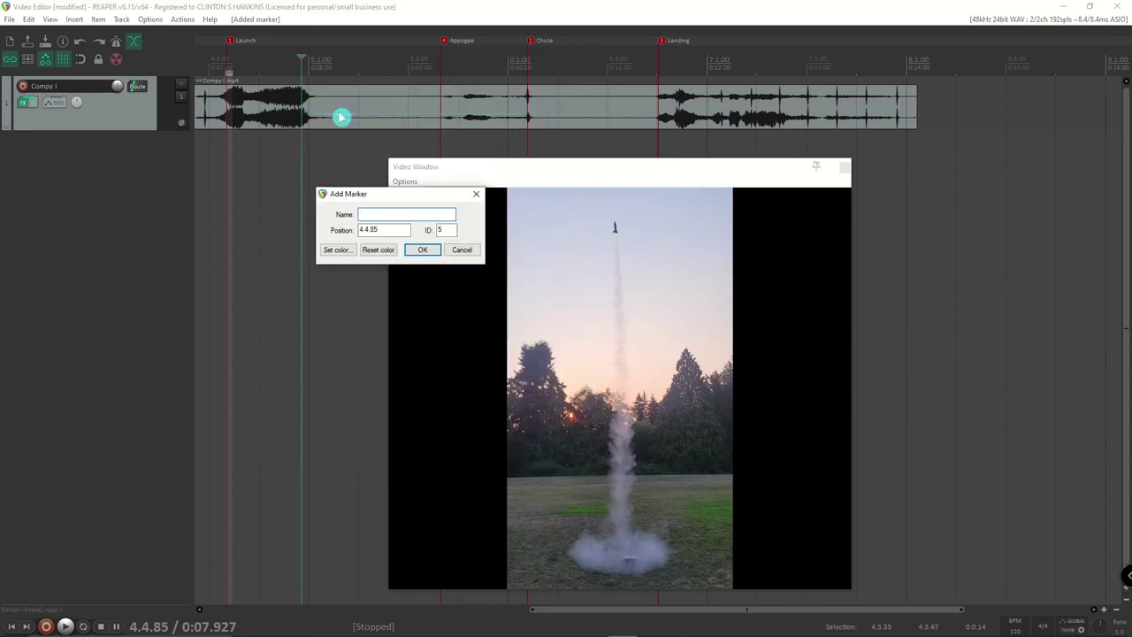
type("Thrust Cutout")
key("Return")
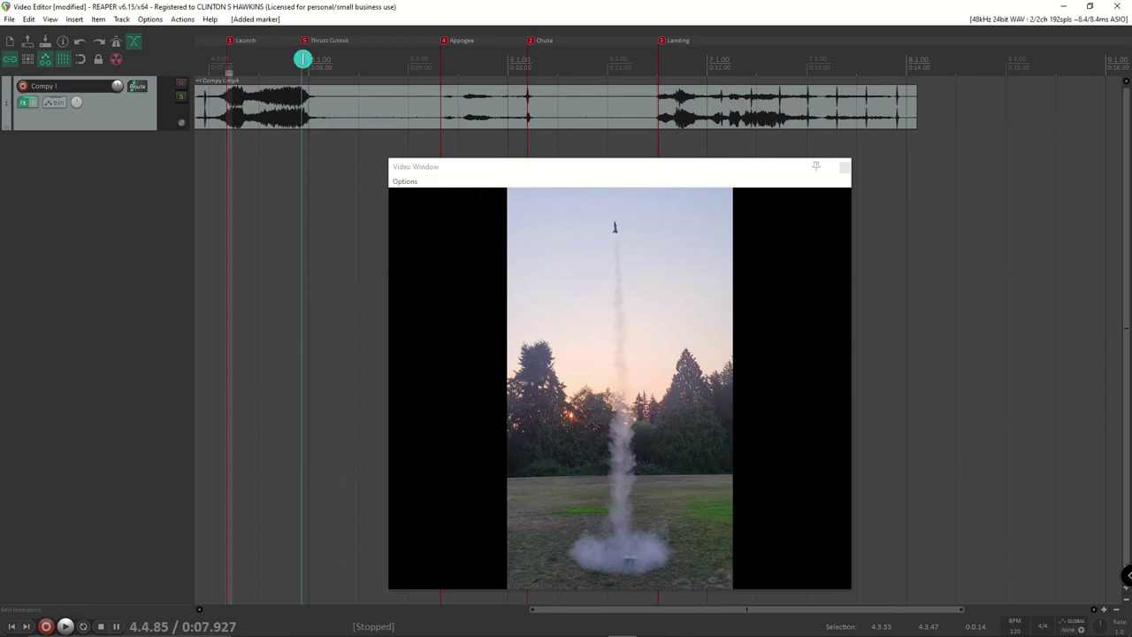
- Scrub the flight video from Thrust Cutout to the Appogee marker and on past the Chute marker
left_click(304, 56)
left_click_drag(311, 57, 395, 57)
mouse_move(427, 65)
left_mouse_down()
mouse_move(445, 61)
mouse_move(416, 69)
mouse_move(456, 63)
mouse_move(441, 65)
left_mouse_up()
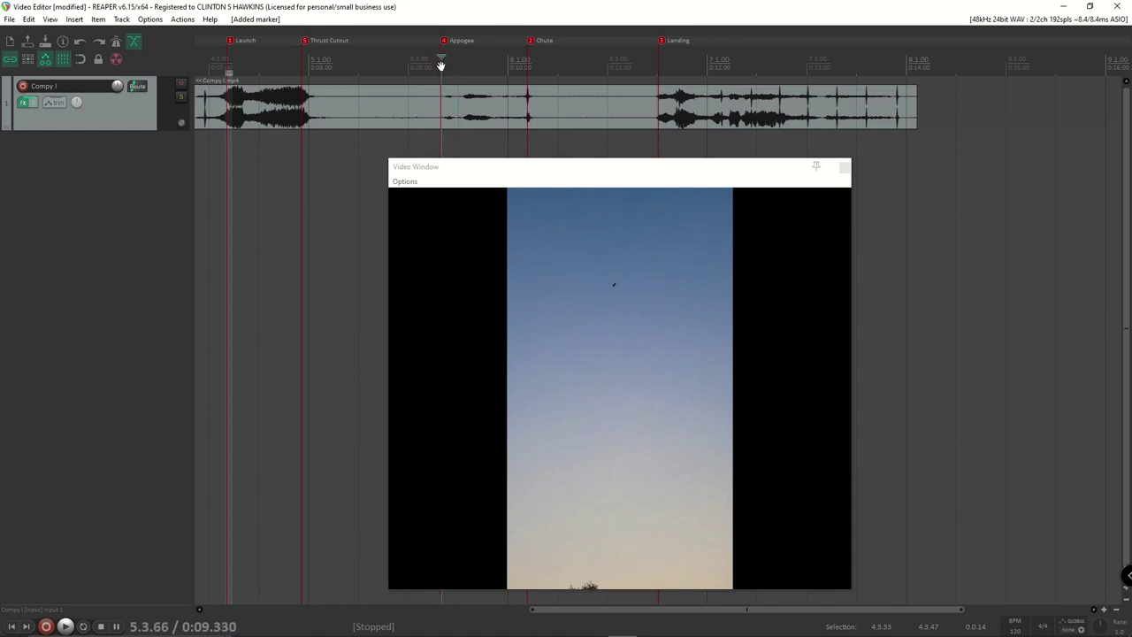
left_click_drag(440, 65, 606, 84)
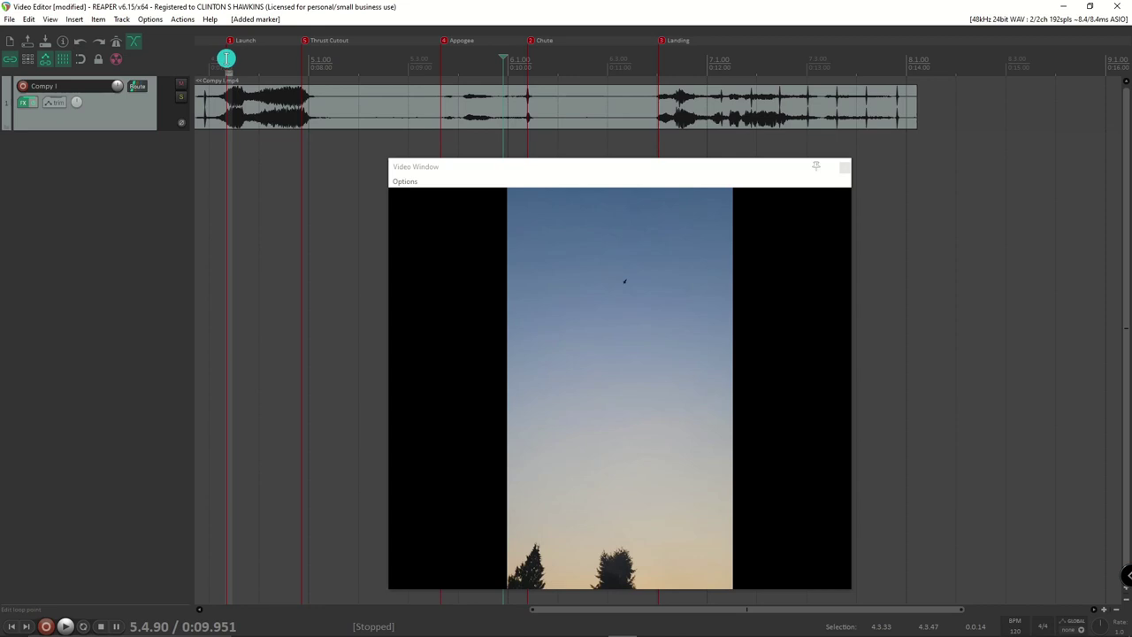
- Measure the engine burn time with a time selection from Launch to Thrust Cutout, adjusting both ends to the engine noise
left_click_drag(228, 58, 300, 55)
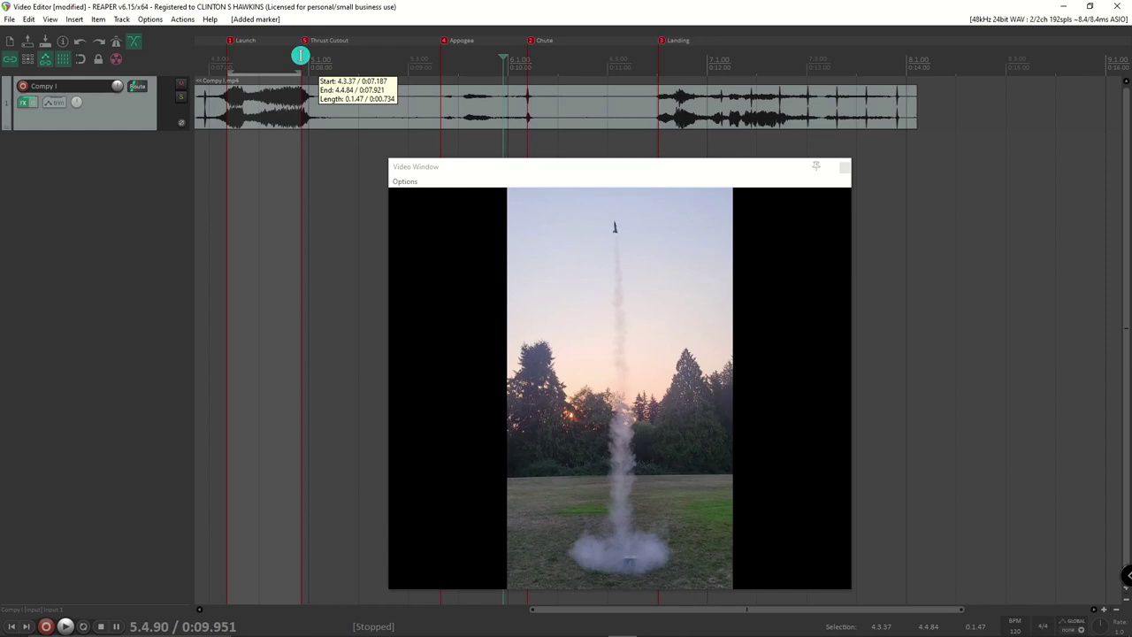
left_click_drag(301, 56, 311, 55)
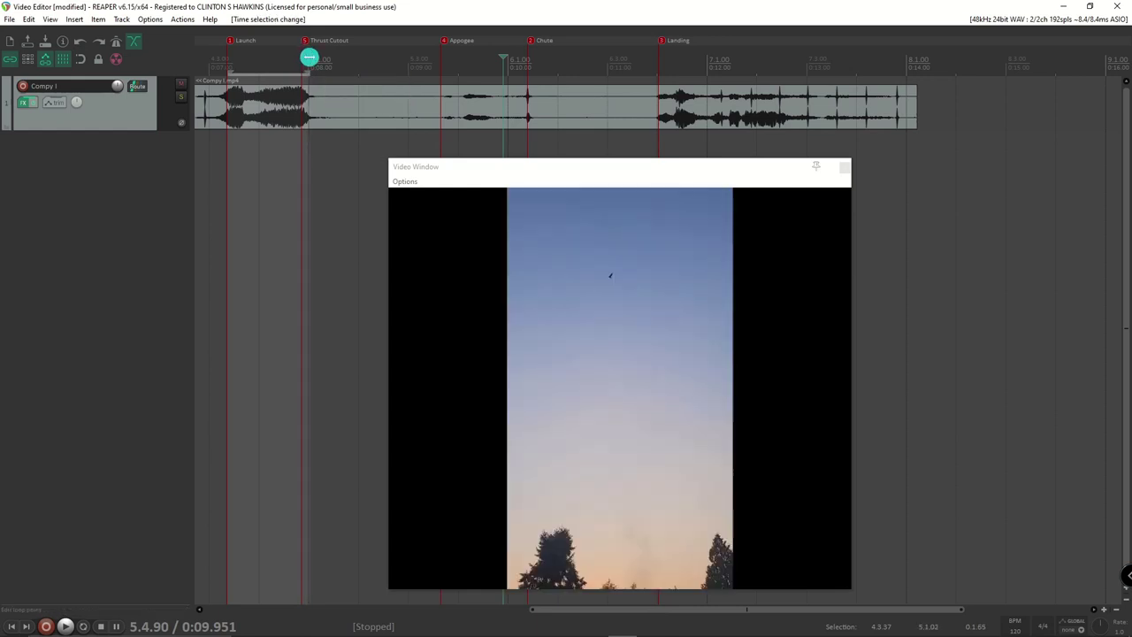
left_click_drag(231, 70, 222, 70)
left_click_drag(311, 70, 309, 73)
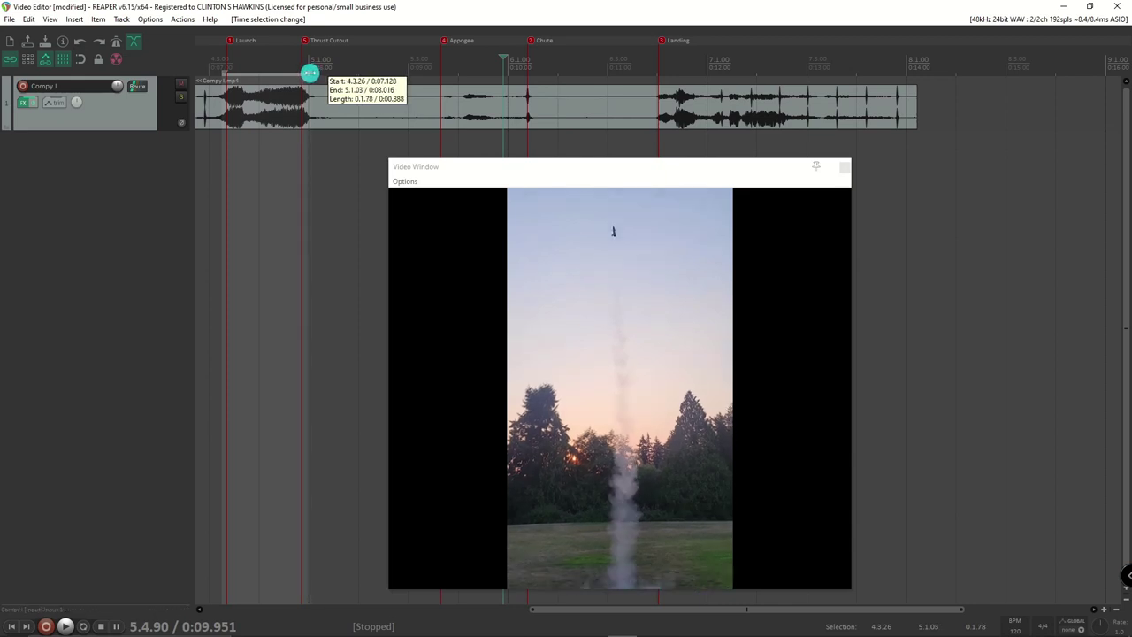
left_click_drag(309, 72, 310, 72)
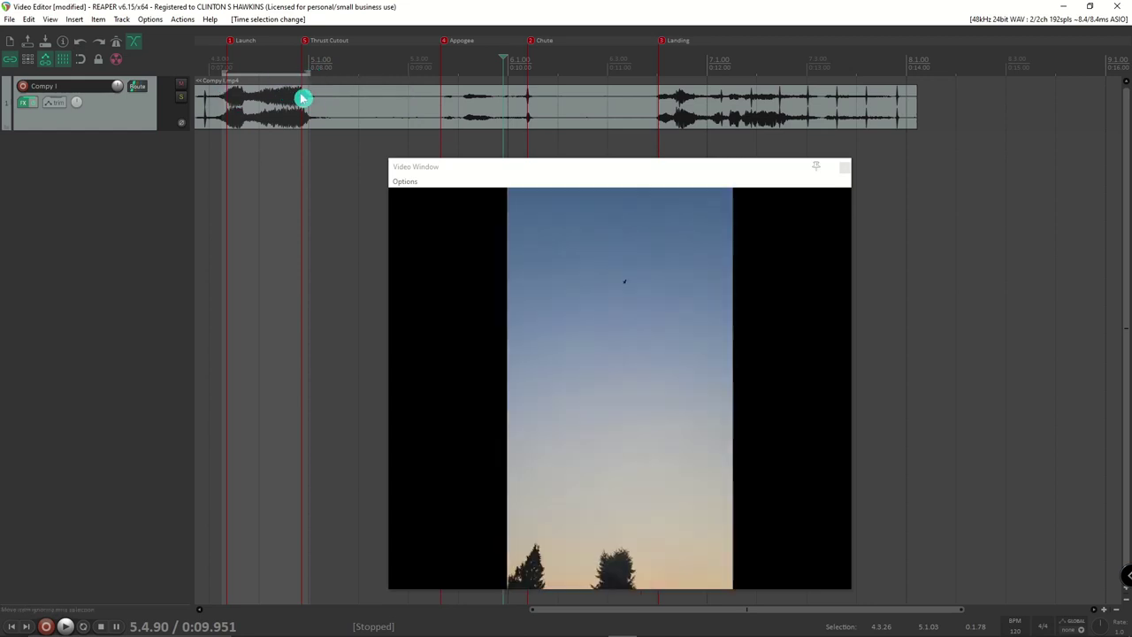
left_click_drag(307, 70, 309, 70)
left_click(335, 69)
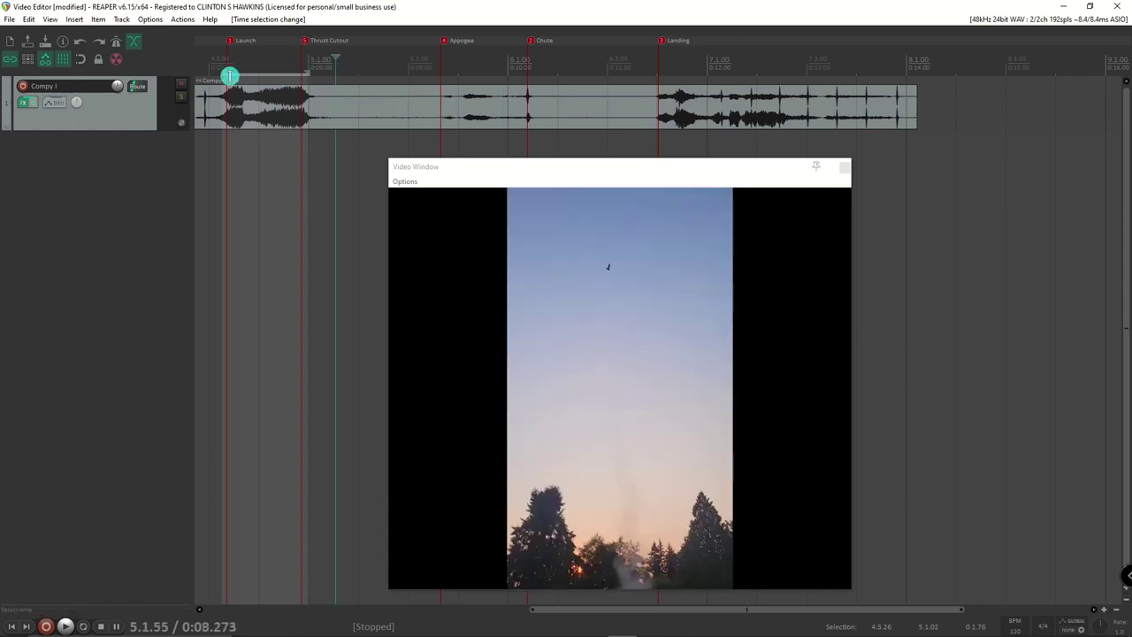
- Measure the time between the Launch and Appogee markers with a time selection and check it against the Flight Calculator in Excel
left_click_drag(437, 81, 227, 81)
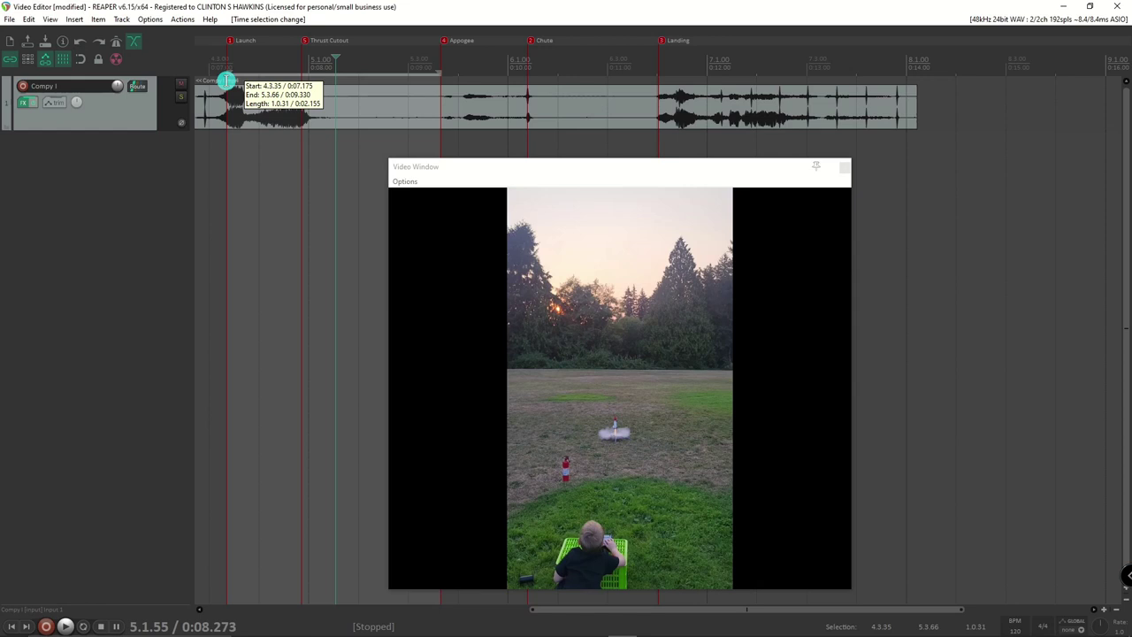
left_click_drag(227, 80, 226, 80)
mouse_move(161, 630)
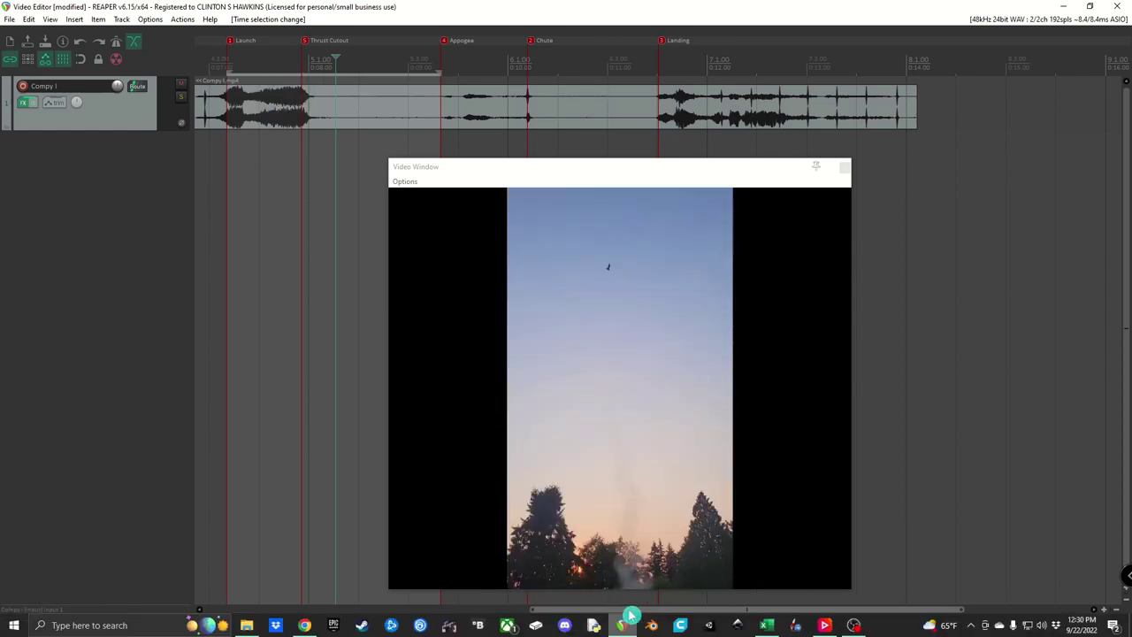
left_click(766, 627)
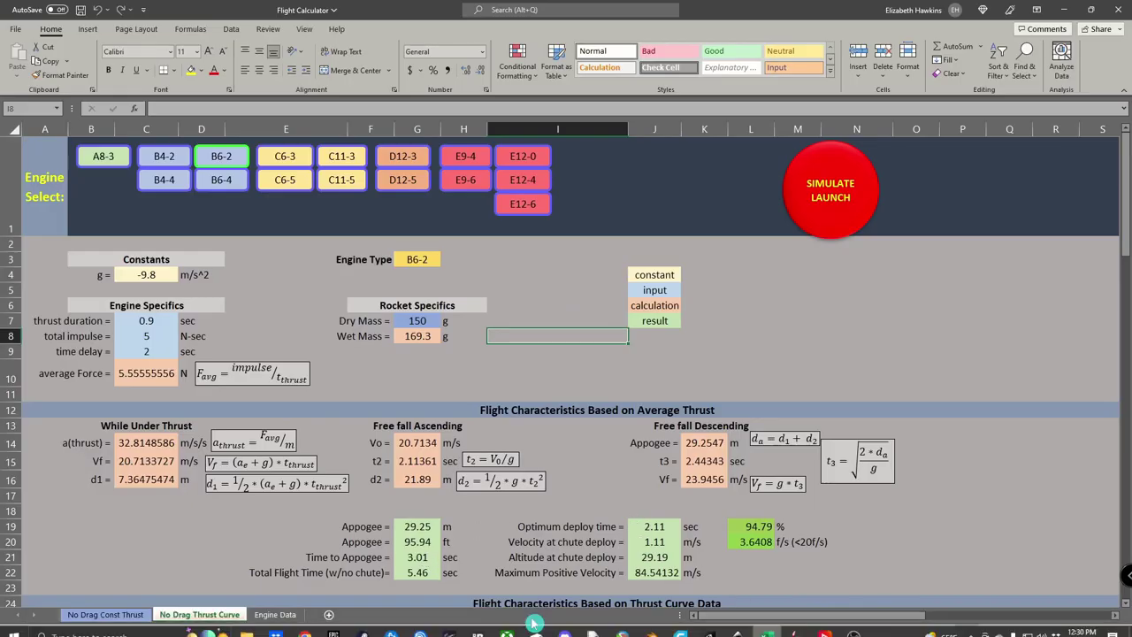
mouse_move(534, 630)
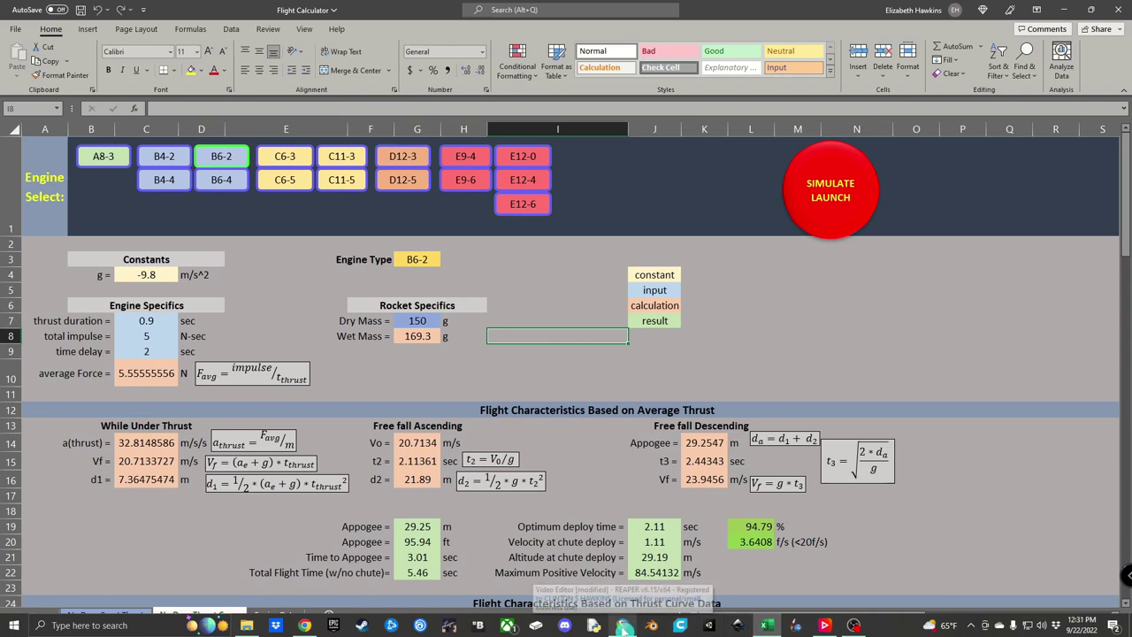
- Measure the time between the Thrust Cutout and Chute markers in REAPER and compare it with the engine's time delay in Excel
left_click(625, 626)
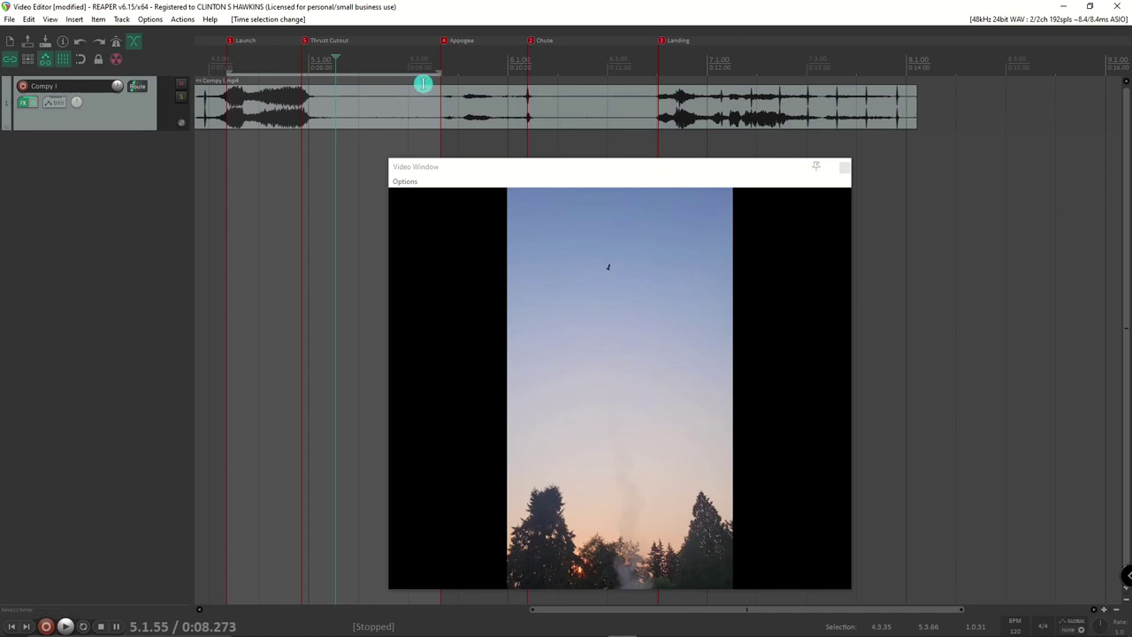
left_click(470, 76)
left_click_drag(310, 81, 527, 84)
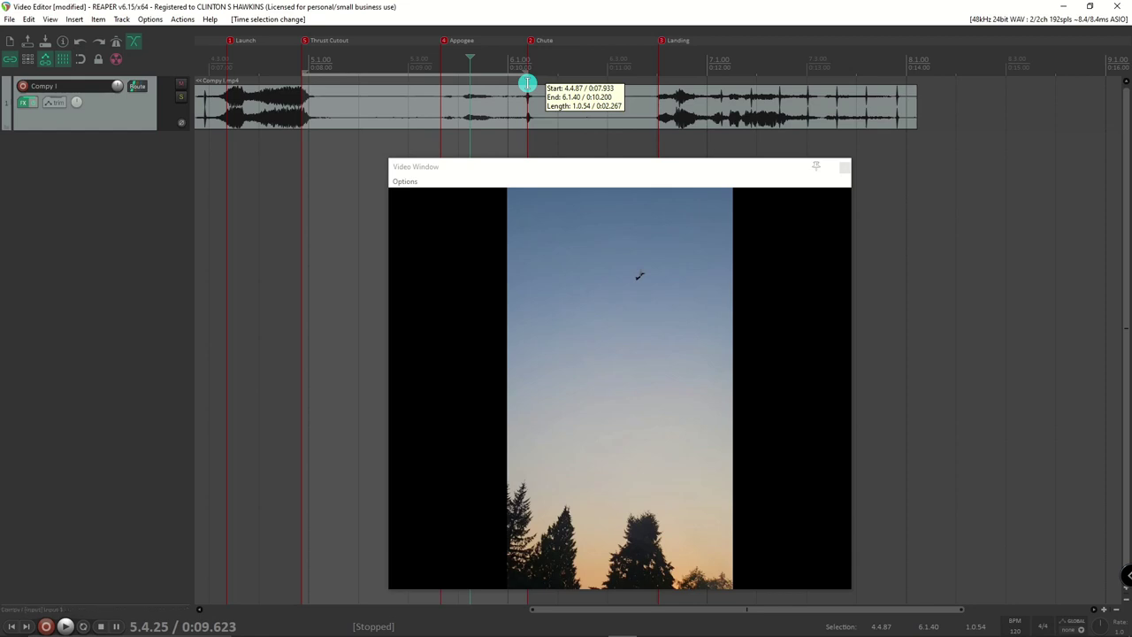
left_click_drag(527, 83, 527, 83)
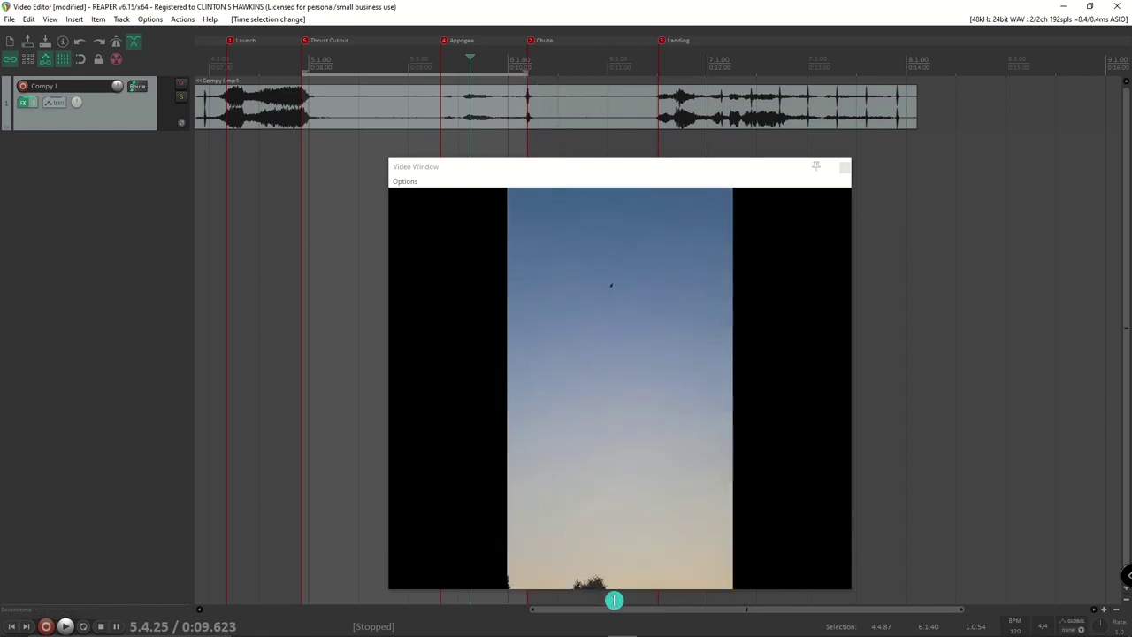
left_click(767, 630)
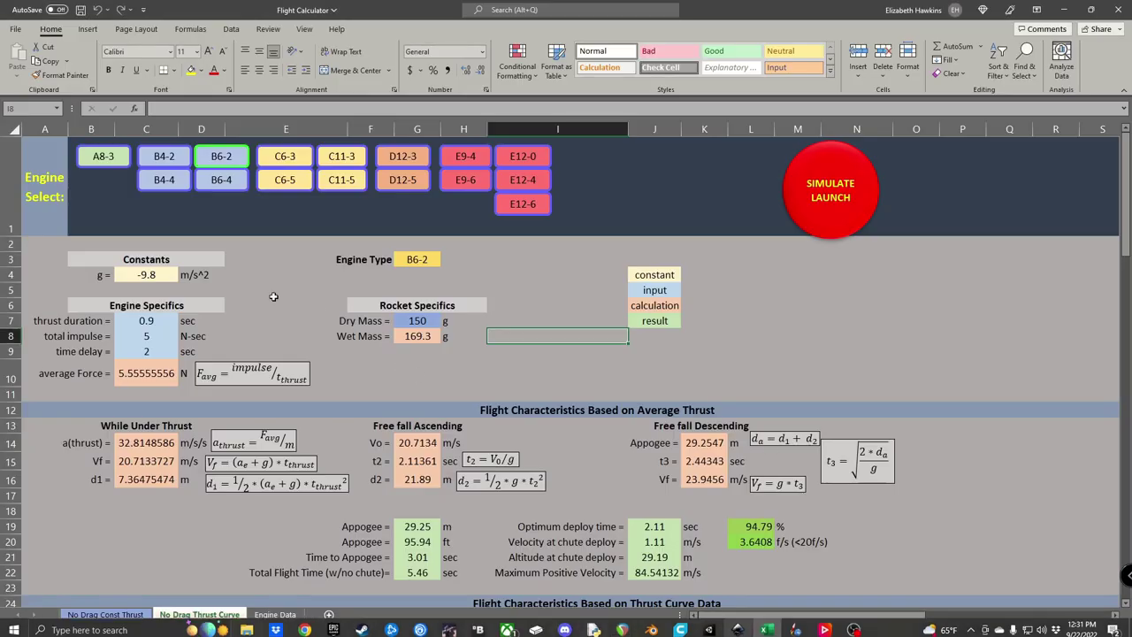
left_click(153, 351)
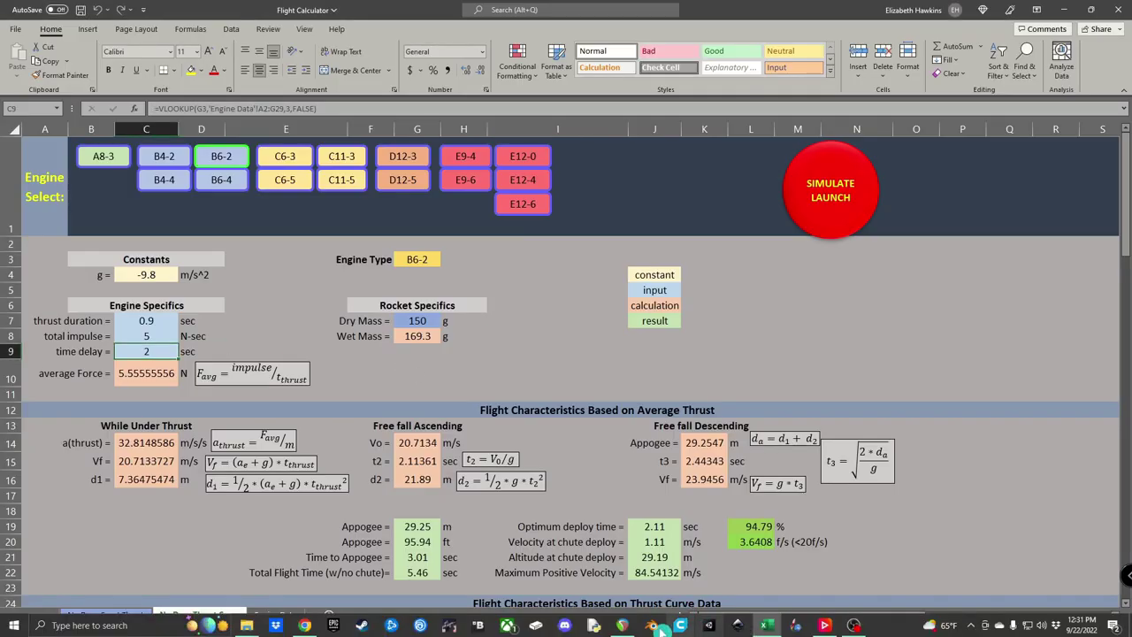
- Switch to REAPER and remeasure the ejection delay with a time selection from the end of the engine noise to the Chute marker
left_click(652, 625)
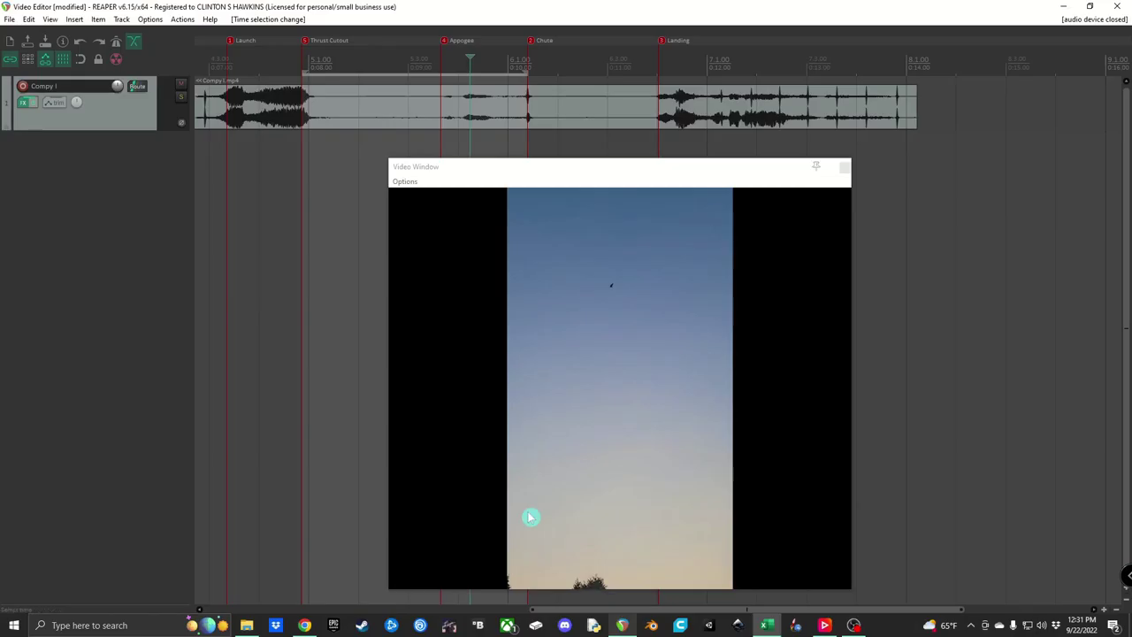
left_click(311, 92)
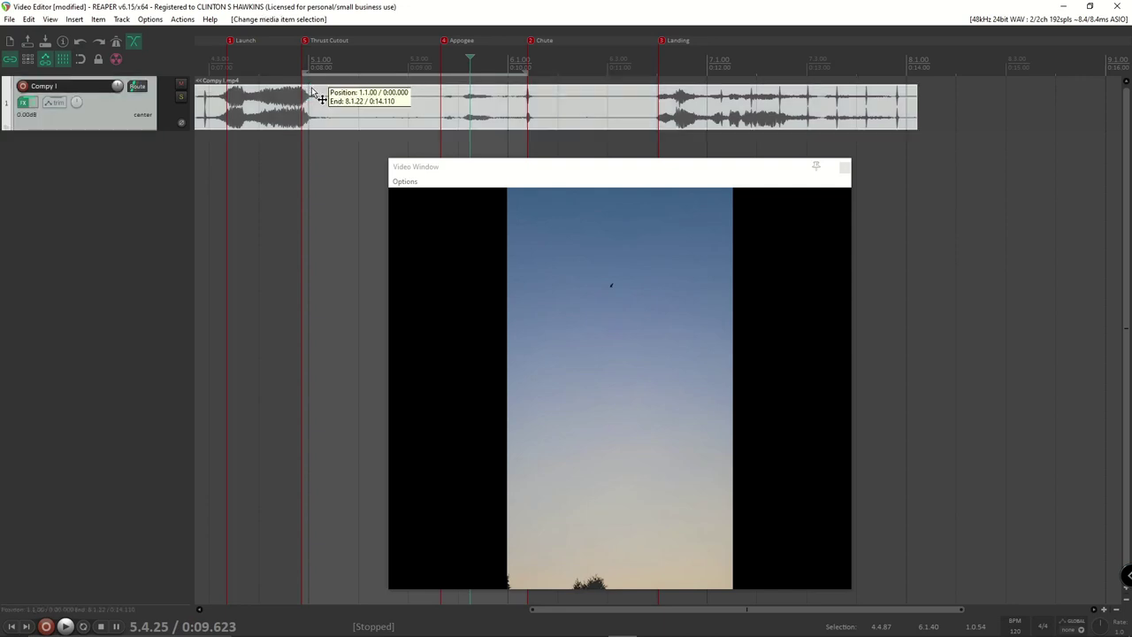
left_click(301, 101)
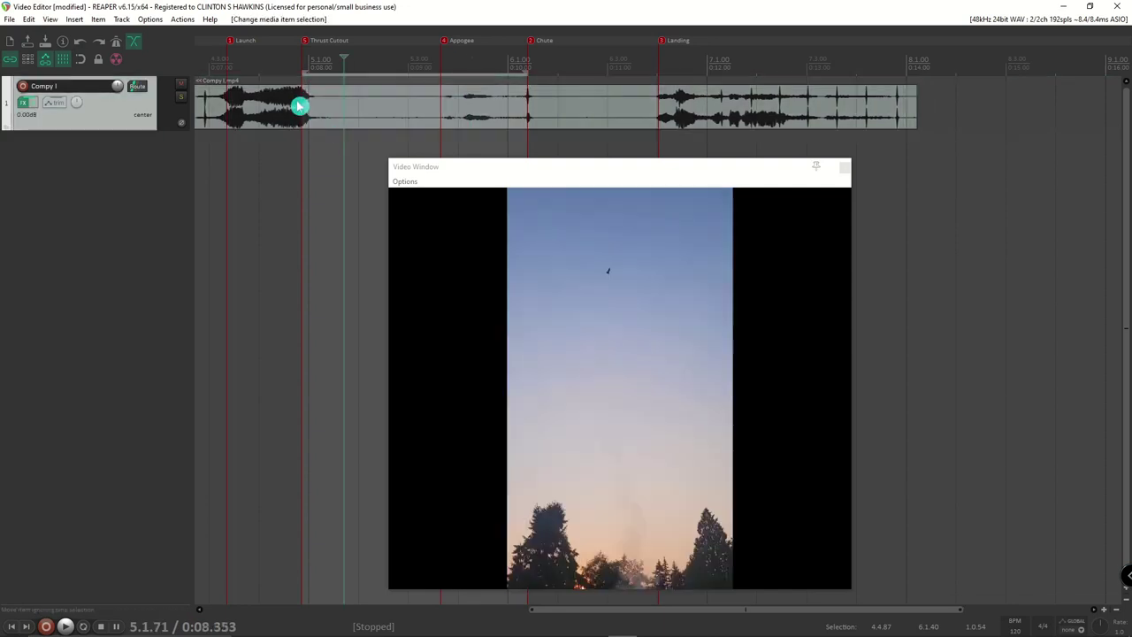
left_click_drag(310, 76, 526, 82)
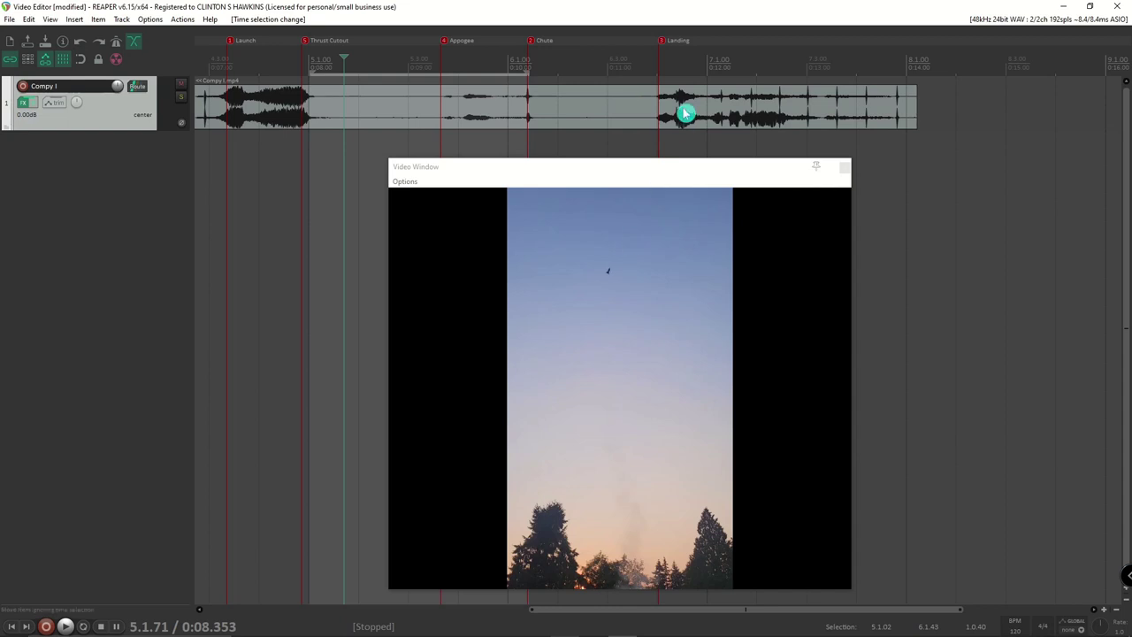
- Check the Total Flight Time in the Flight Calculator against a REAPER time selection from the Launch marker to the Landing marker
left_click(594, 134)
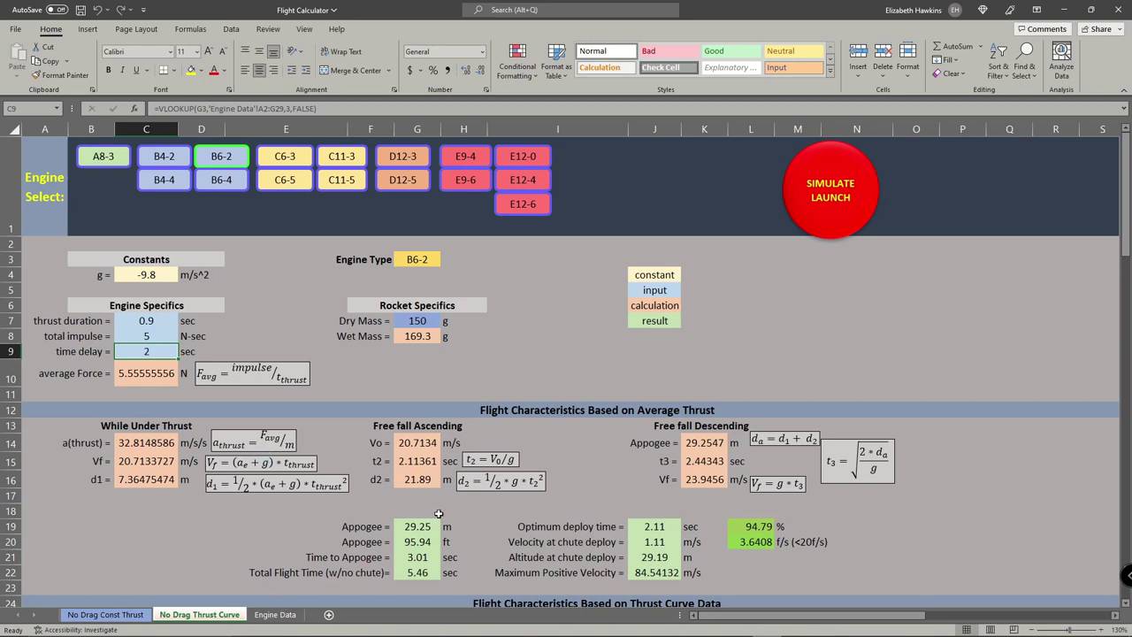
left_click(421, 573)
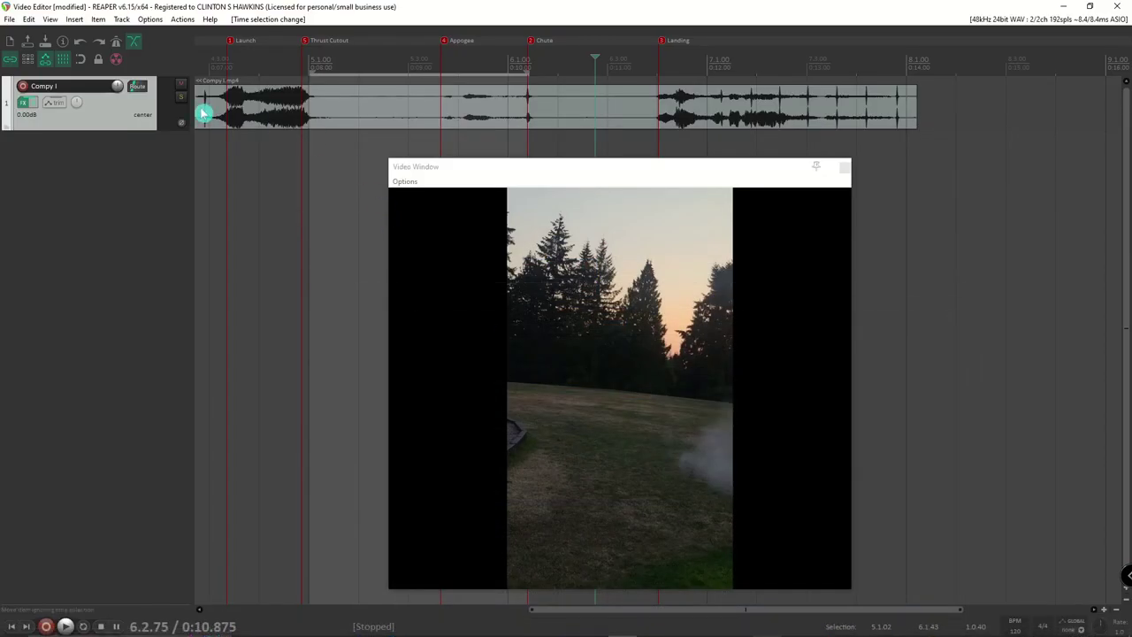
left_click_drag(227, 84, 659, 88)
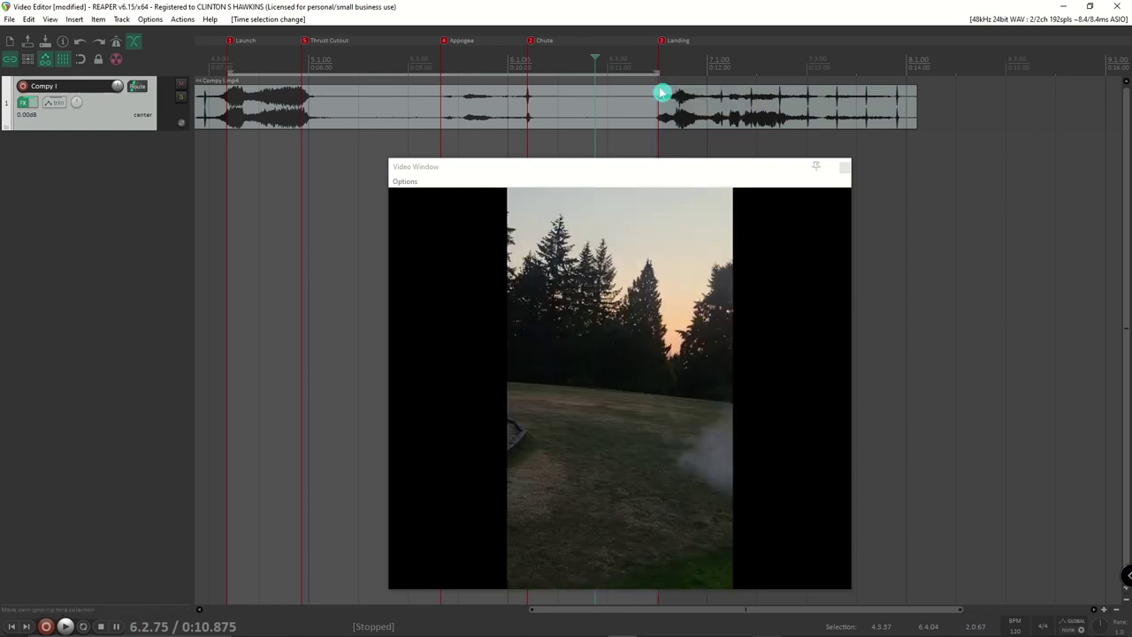
mouse_move(697, 613)
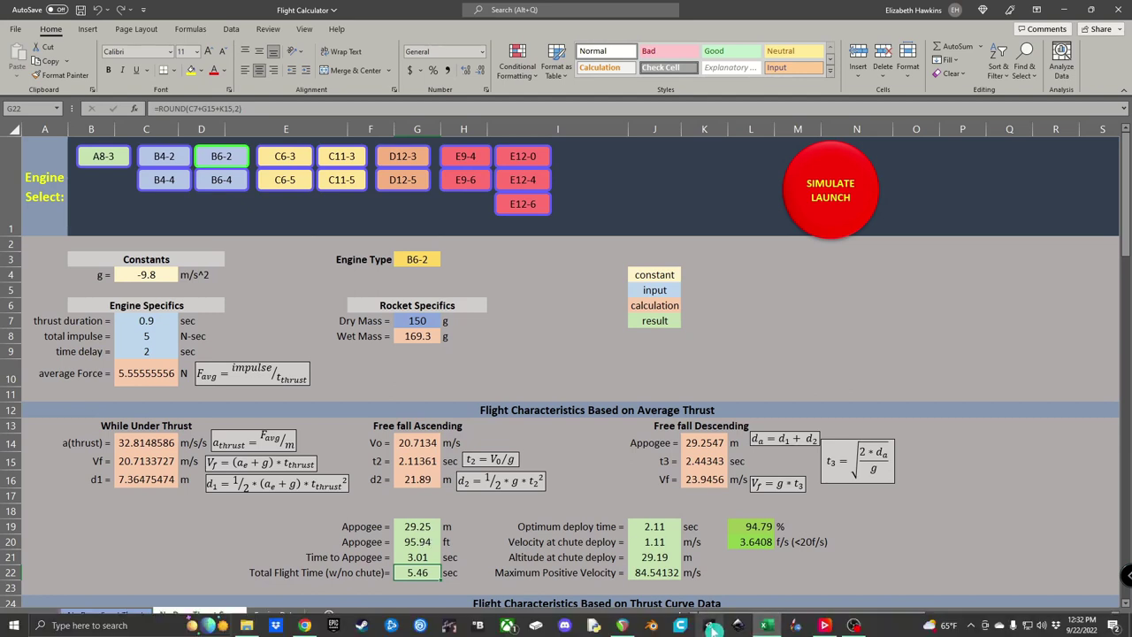
- Measure the descent time from Appogee to Landing in REAPER and compare it with the free fall descending time t3 in Excel
left_click(623, 626)
left_click(525, 124)
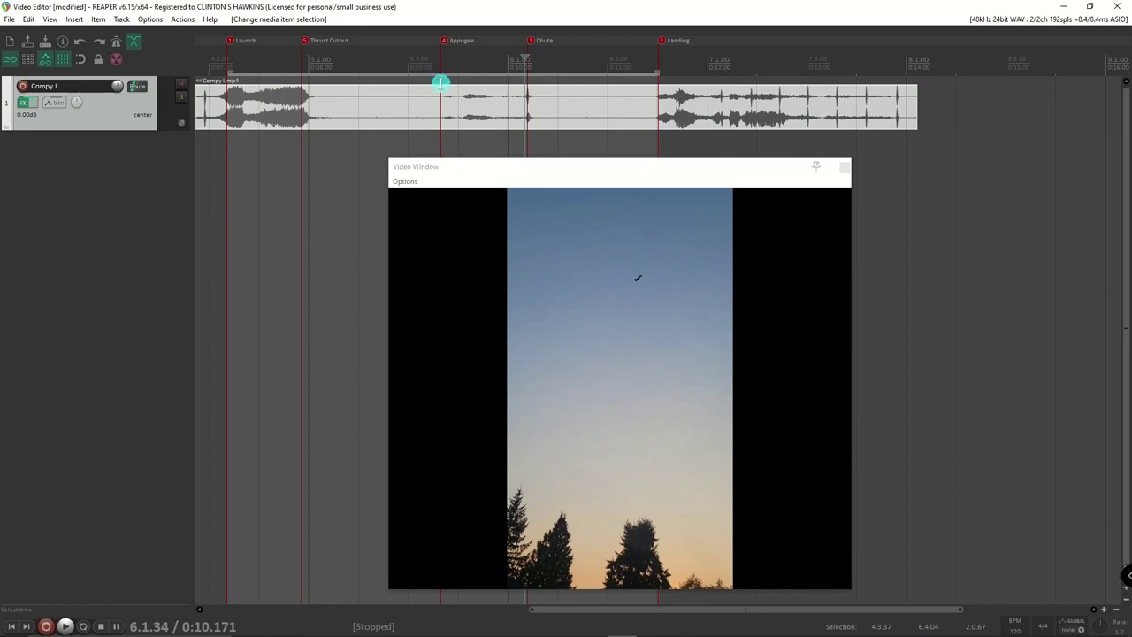
left_click_drag(441, 83, 660, 86)
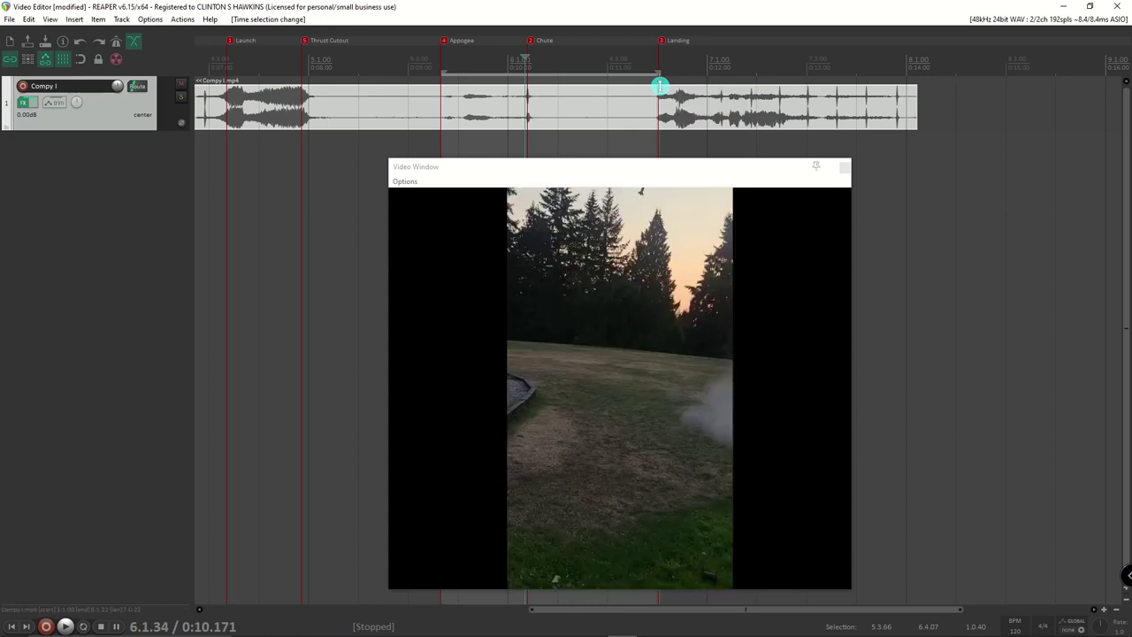
left_click(766, 626)
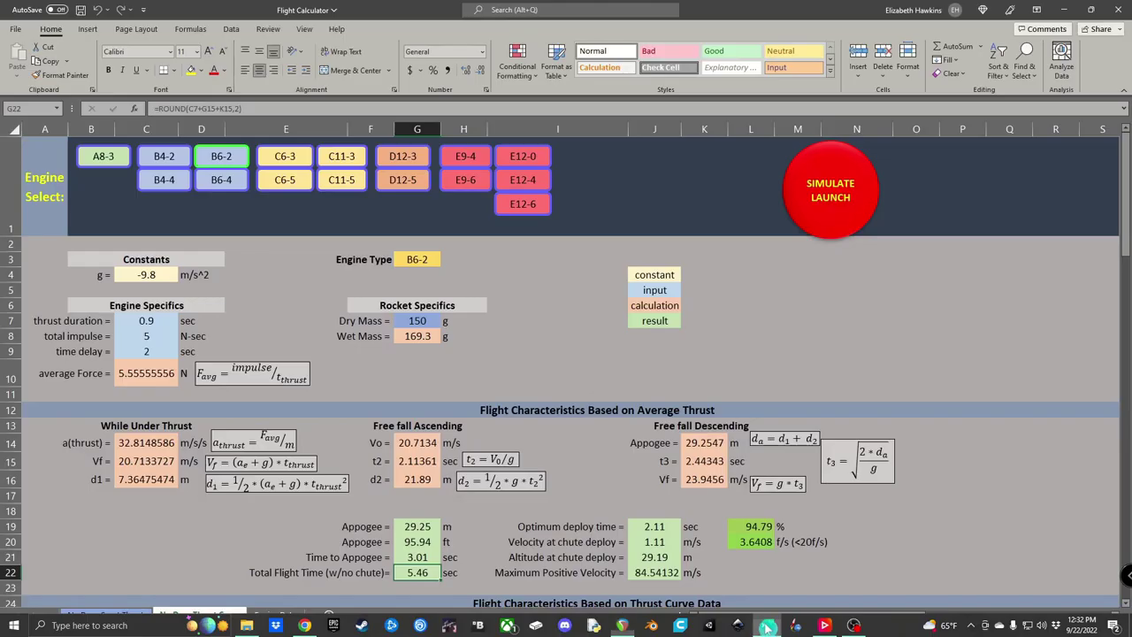
scroll(419, 387, "down", 1)
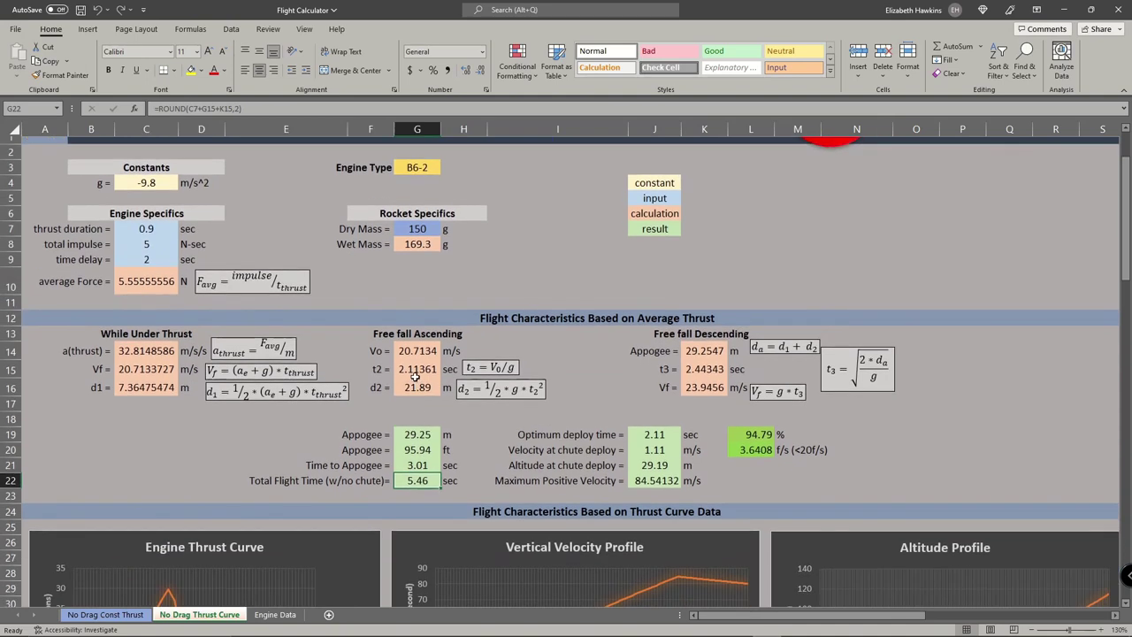
left_click(704, 372)
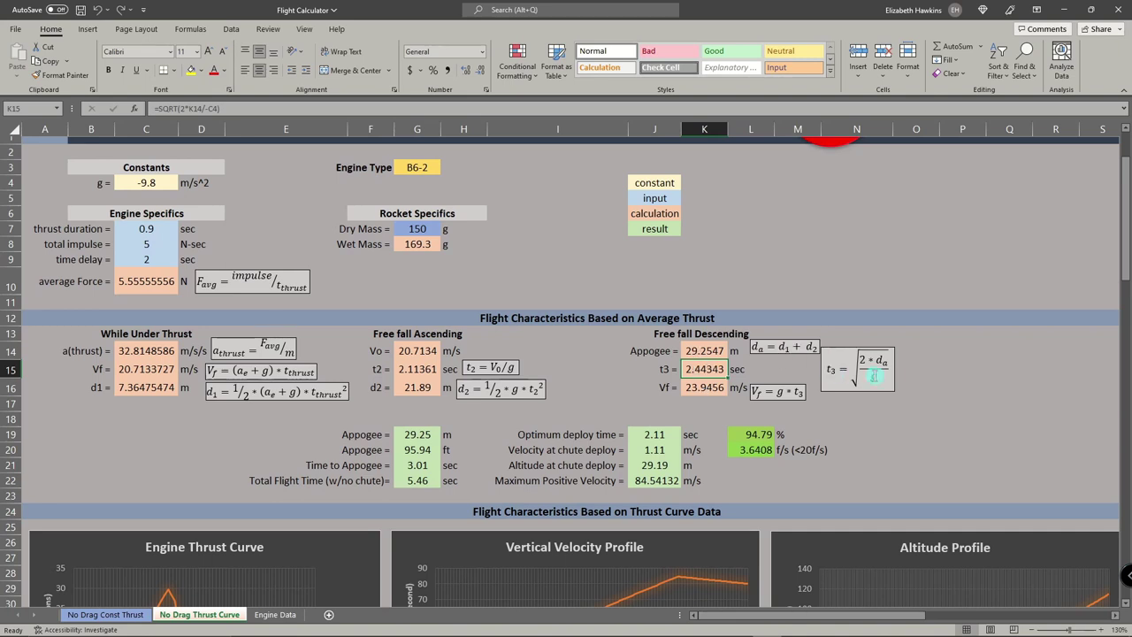
- Calculate the free-fall distance for a 2.2 s descent in cell O19 with the formula =.5*9.8*(2.2)^2
left_click(546, 388)
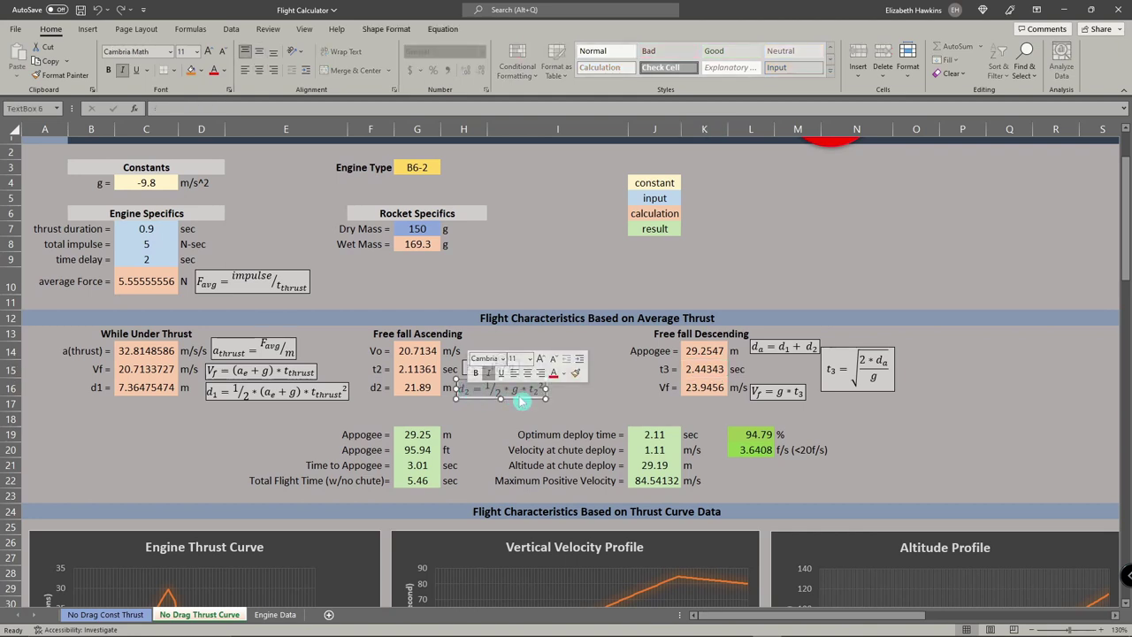
left_click(532, 405)
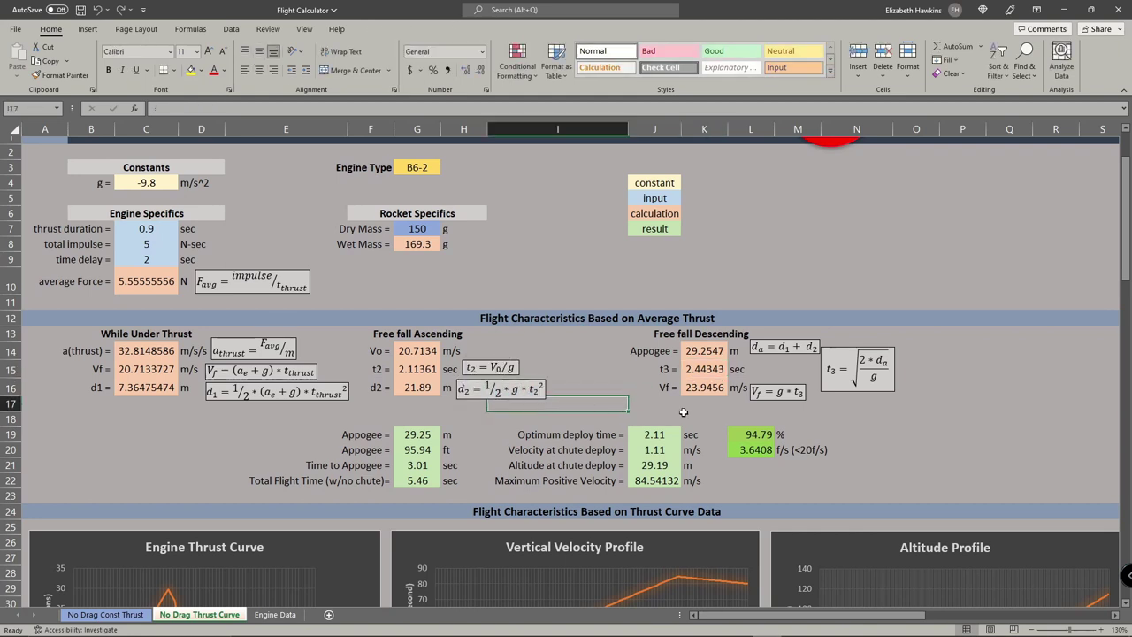
left_click(918, 431)
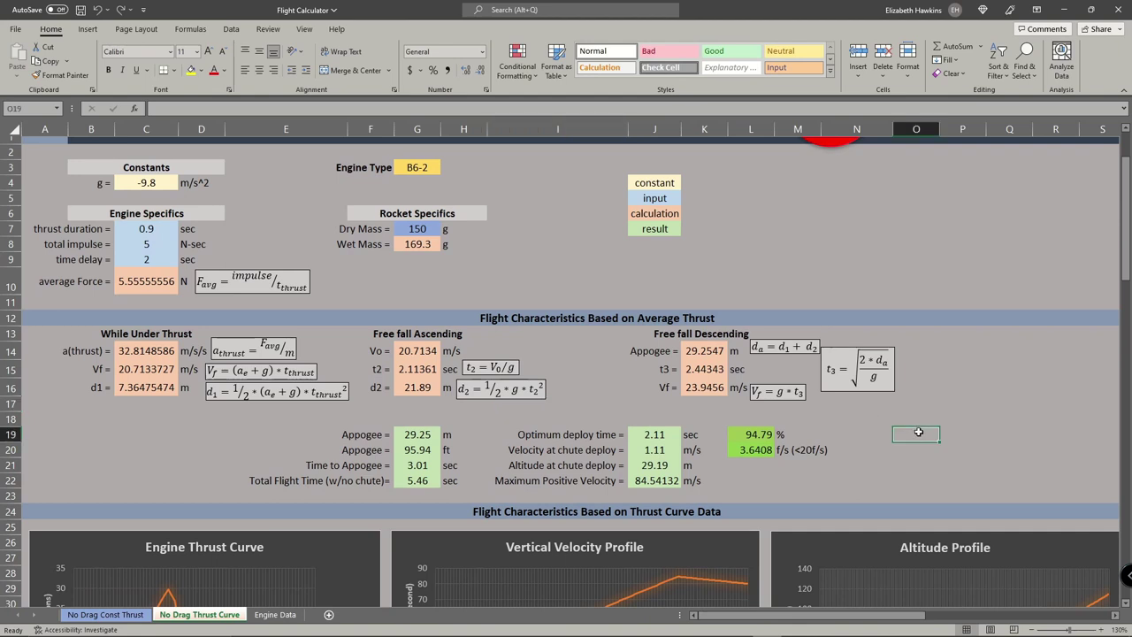
type("=.5*9.8*(2.2)^2")
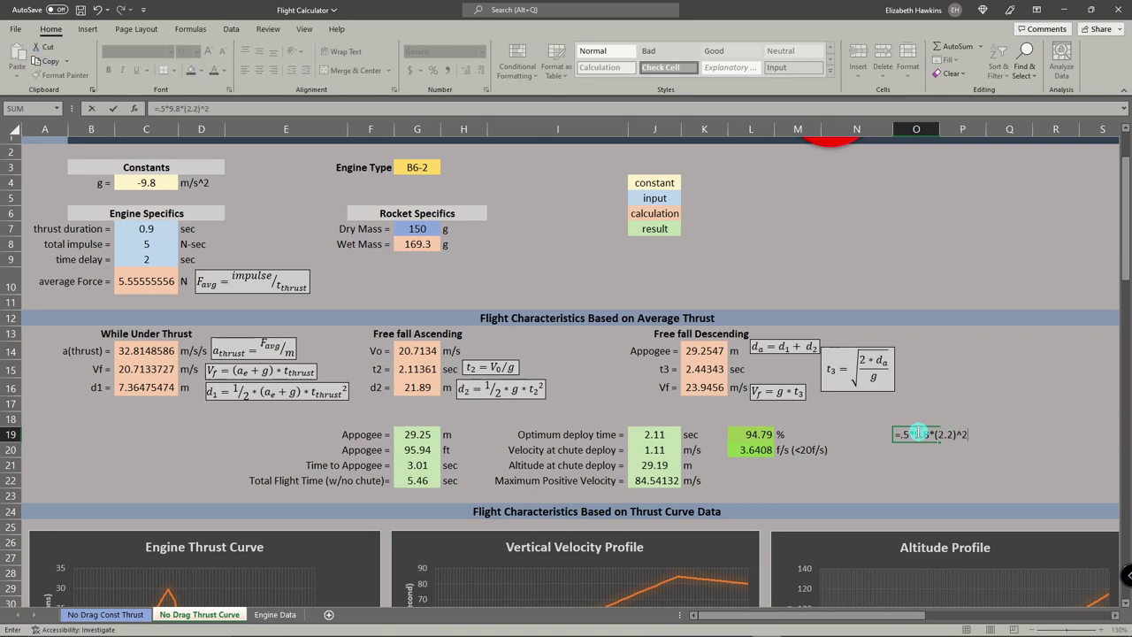
key("Return")
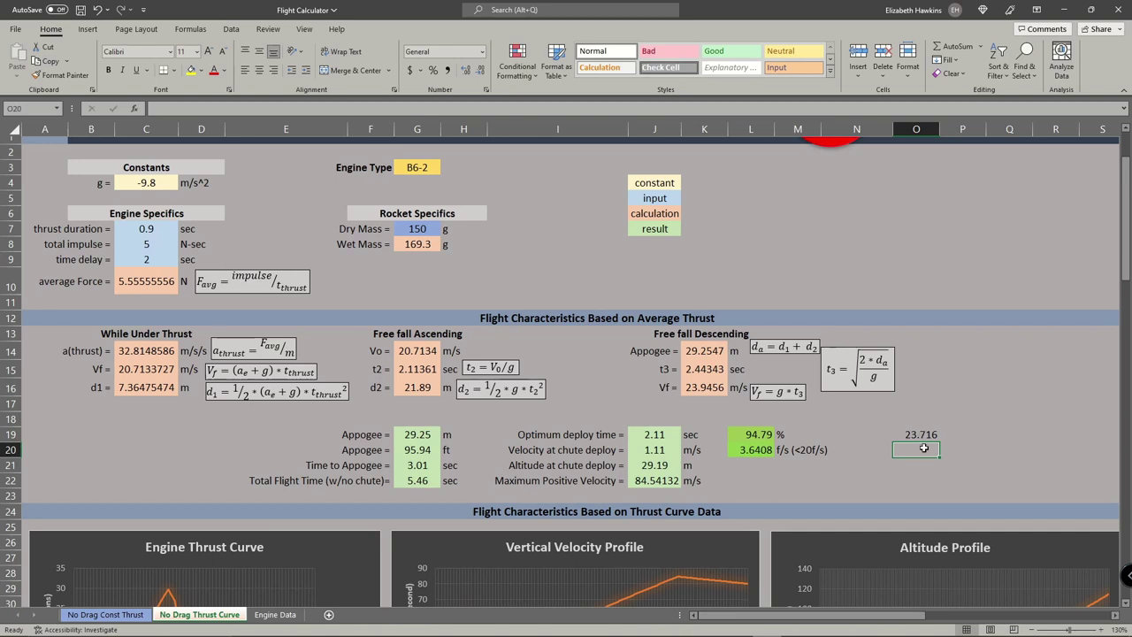
left_click(933, 435)
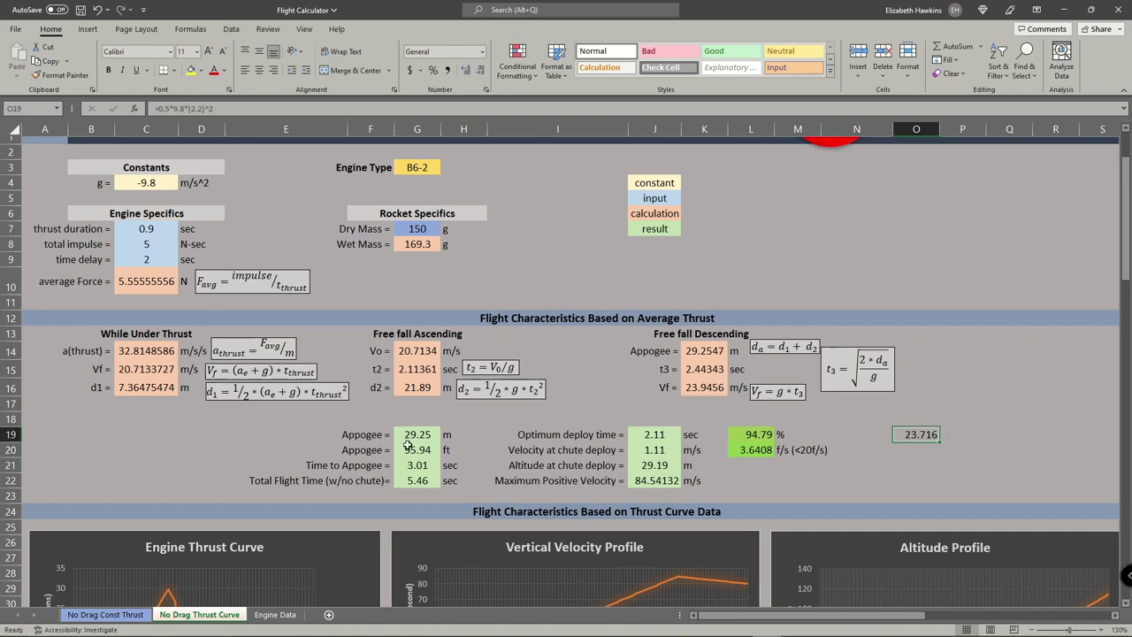